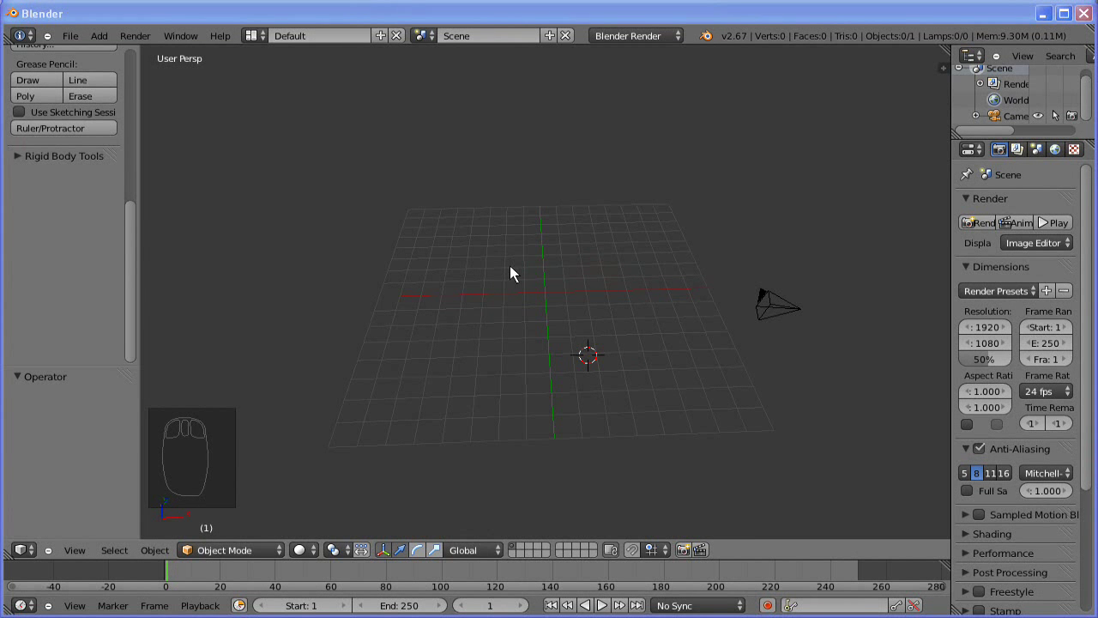
# Add a cube, clear its location to the world origin, and view it from the top
pyautogui.moveTo(519, 311); pyautogui.dragTo(110, 42, button='middle')
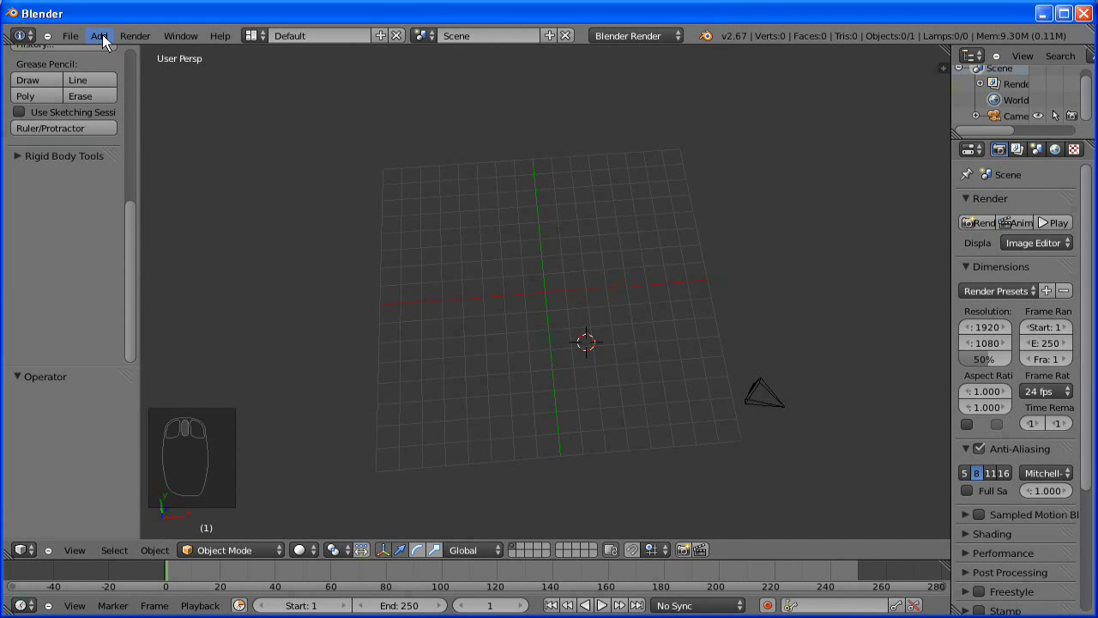
pyautogui.click(100, 37)
pyautogui.moveTo(166, 53)
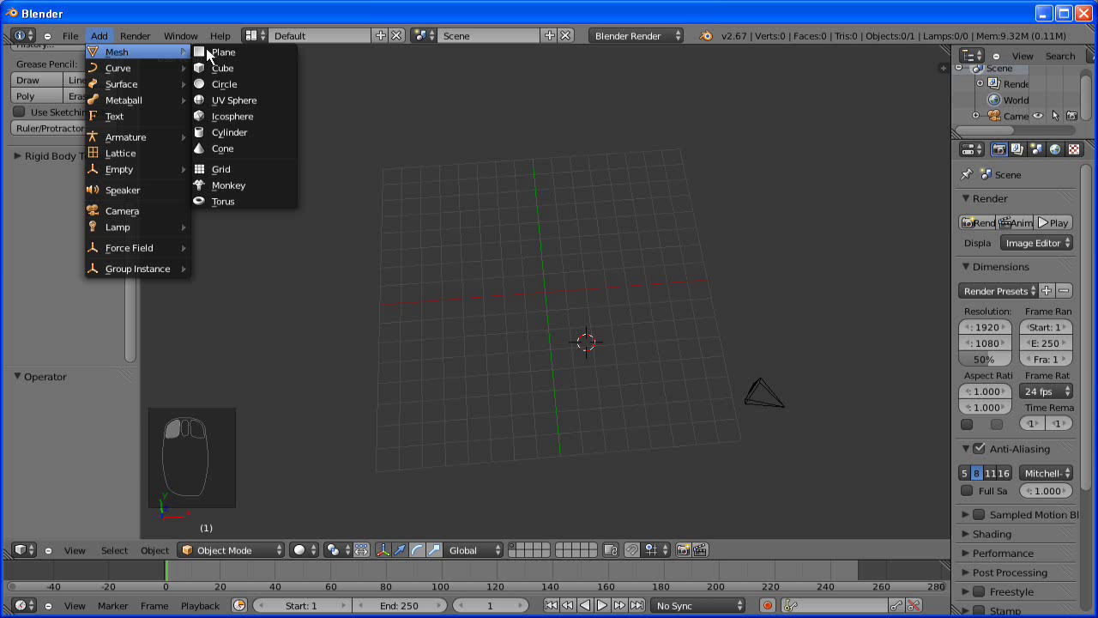
pyautogui.click(265, 68)
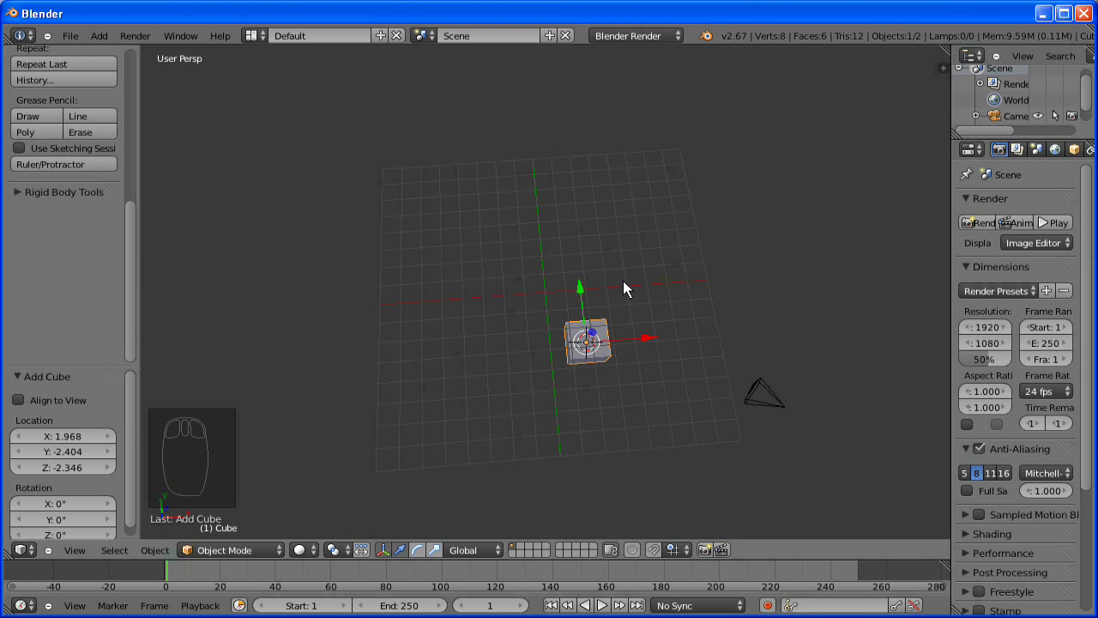
pyautogui.hotkey('alt', 'g')
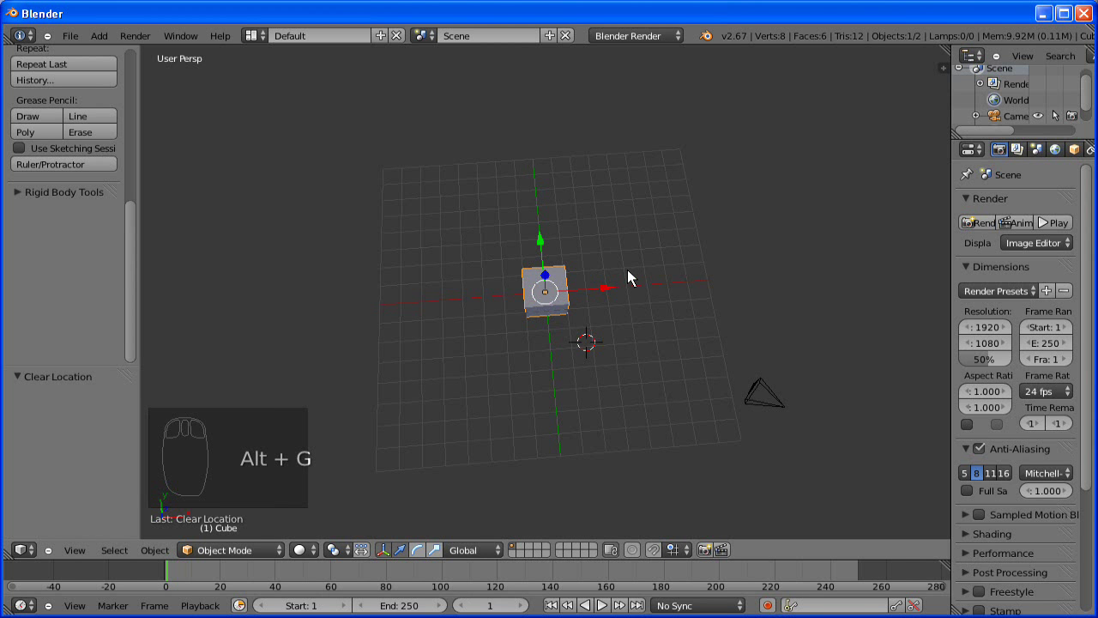
pyautogui.press('KP_7')
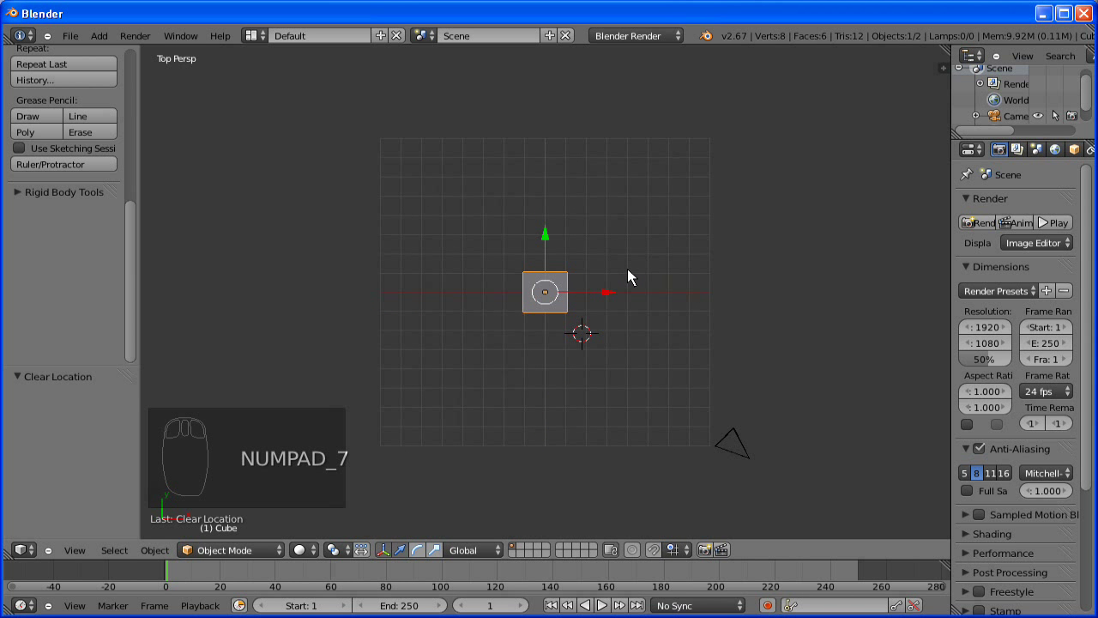
# In Edit Mode, move the cube's mesh 1 unit along Y, then switch to an orthographic view
pyautogui.press('Tab')
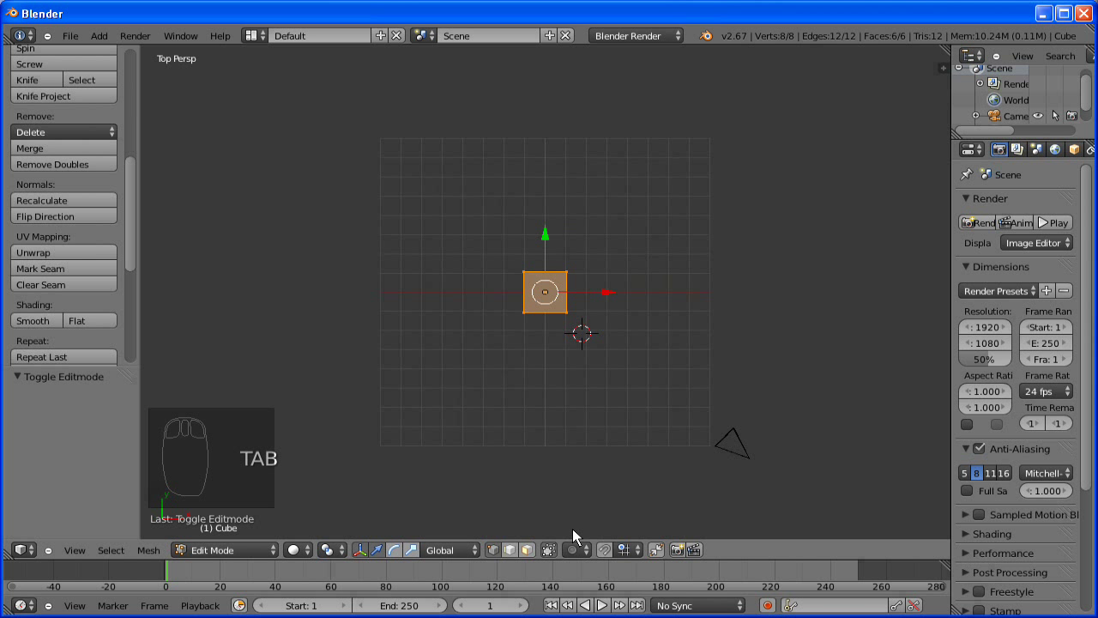
pyautogui.scroll(5, 596, 324)
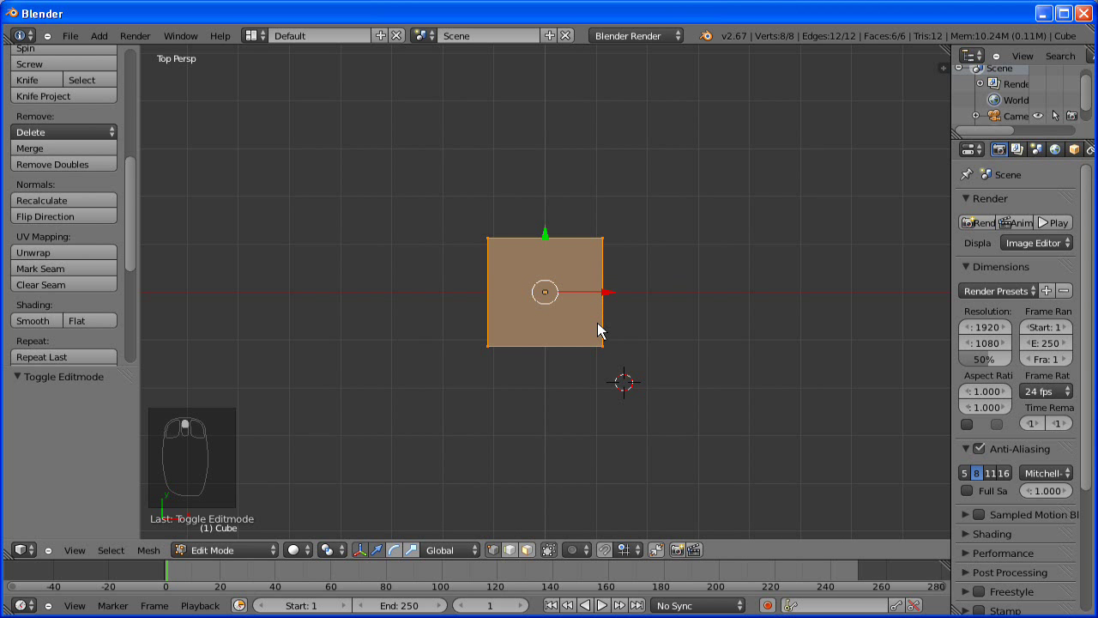
pyautogui.scroll(1, 597, 318)
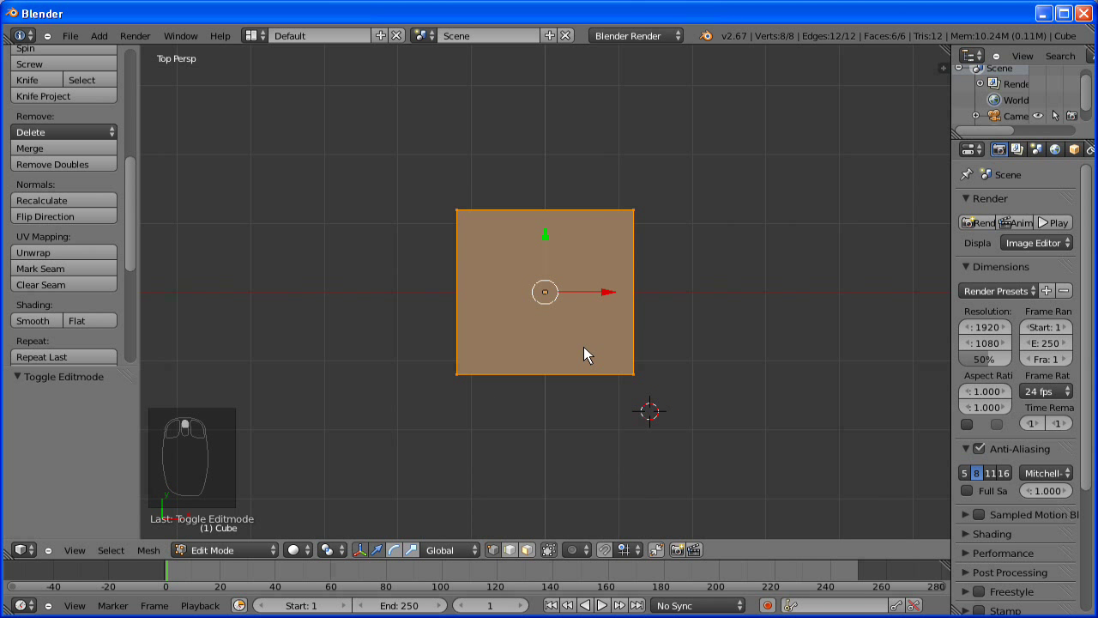
pyautogui.press('g')
pyautogui.press('y')
pyautogui.press('1')
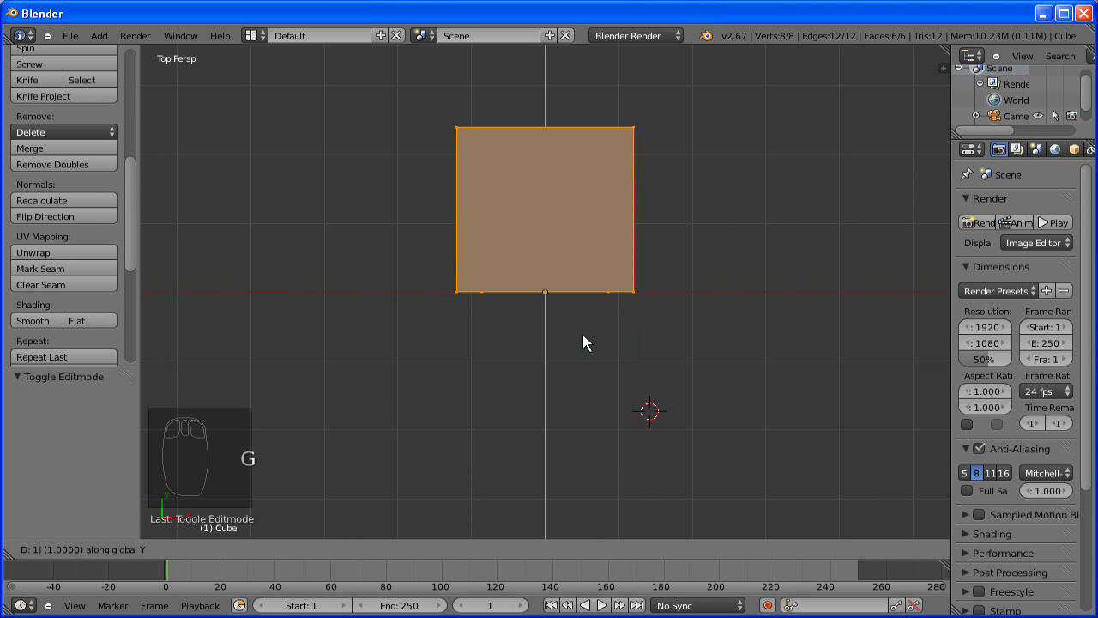
pyautogui.click(583, 335)
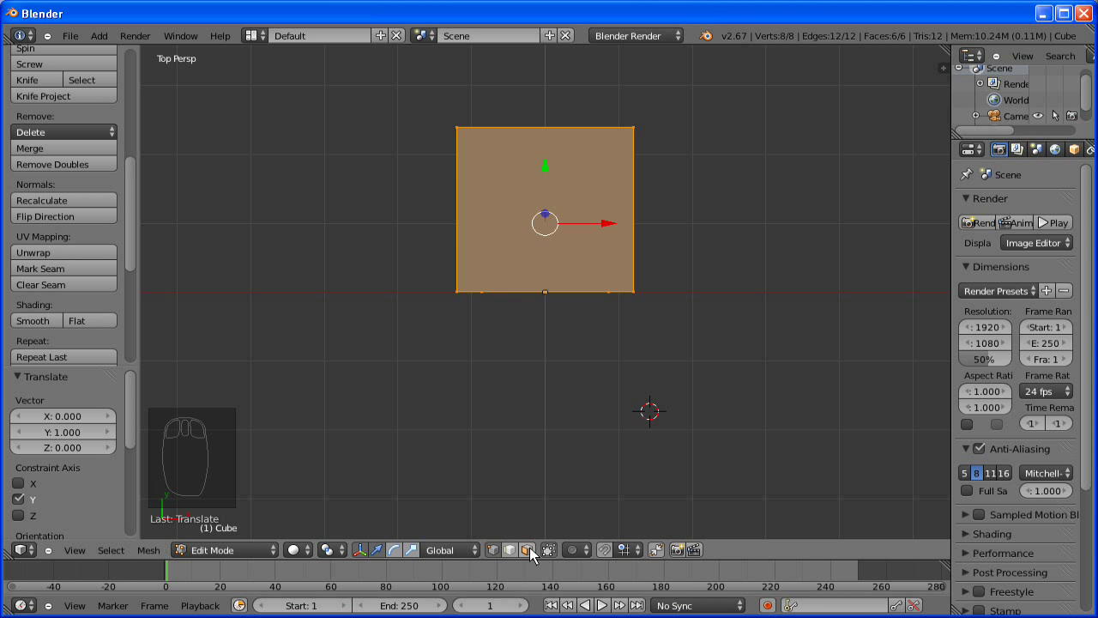
pyautogui.moveTo(558, 373); pyautogui.dragTo(559, 288, button='middle')
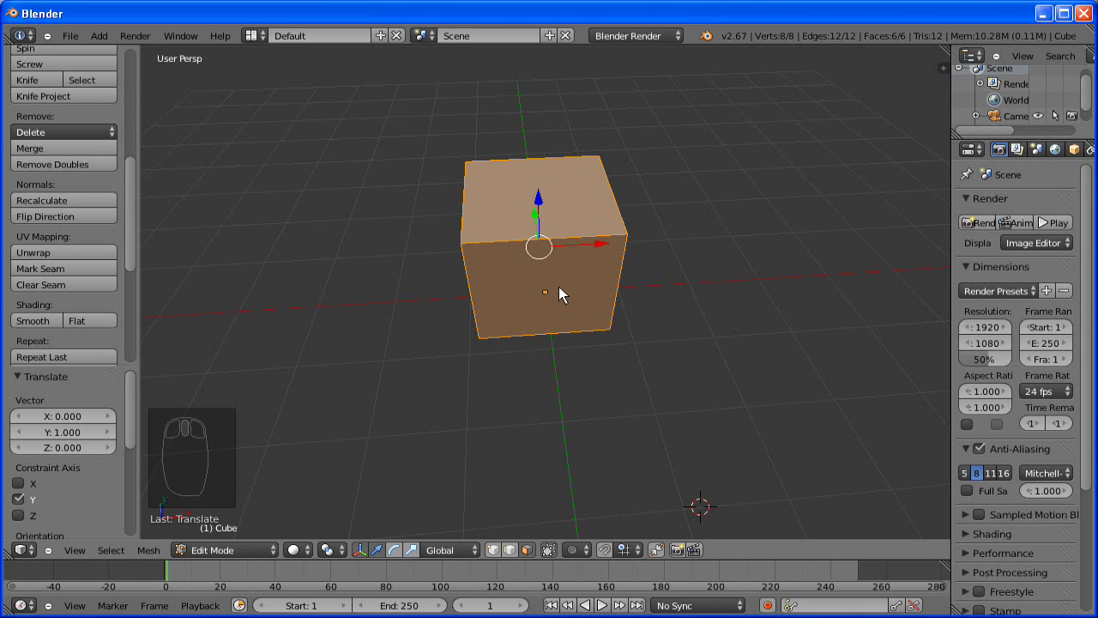
pyautogui.press('KP_5')
# Snap the 3D cursor to the cube's front face and reselect the whole mesh
pyautogui.rightClick(566, 301)
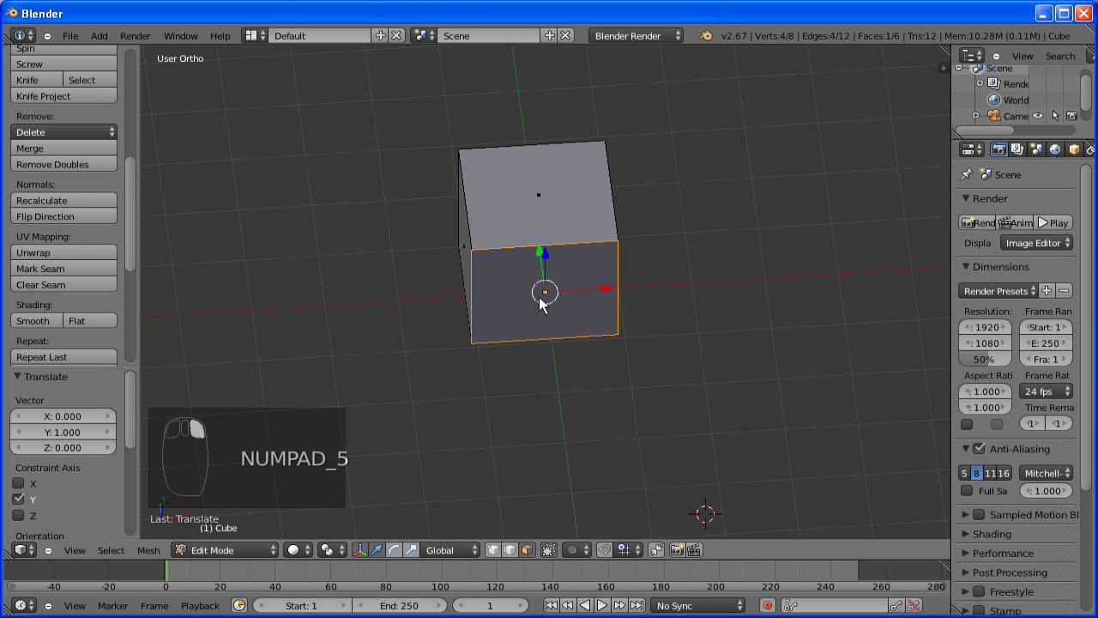
pyautogui.hotkey('shift', 's')
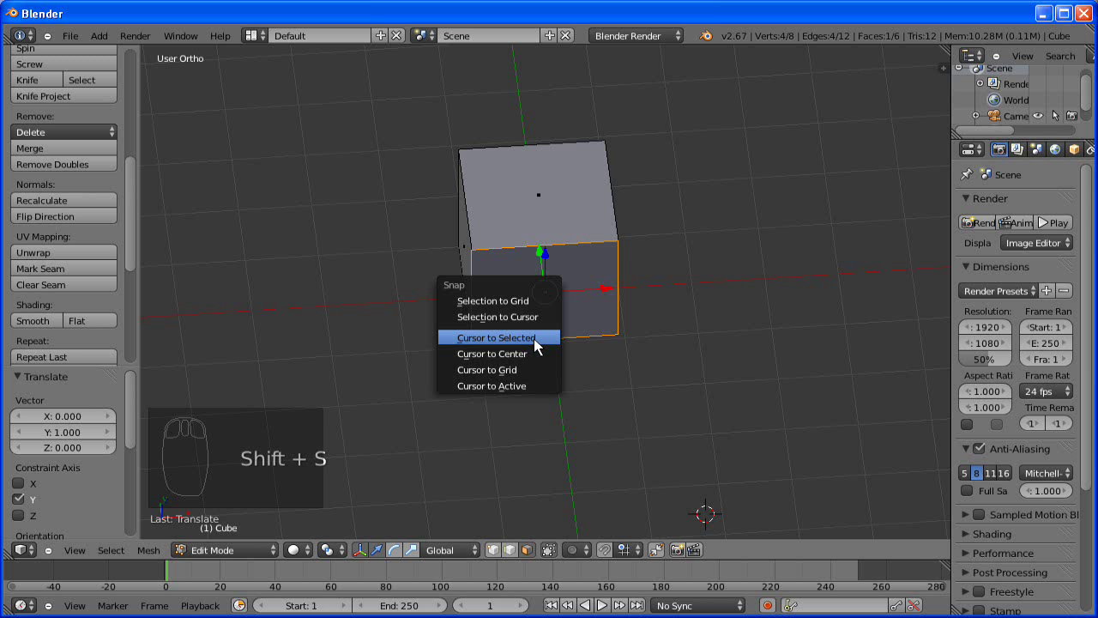
pyautogui.click(537, 340)
pyautogui.press('a')
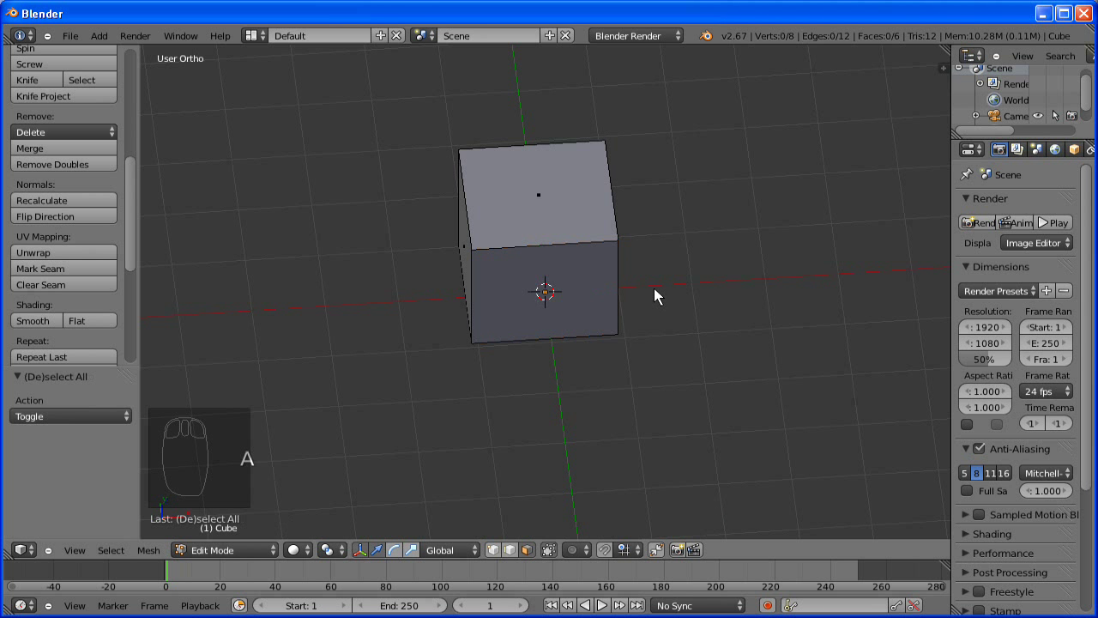
pyautogui.press('KP_7')
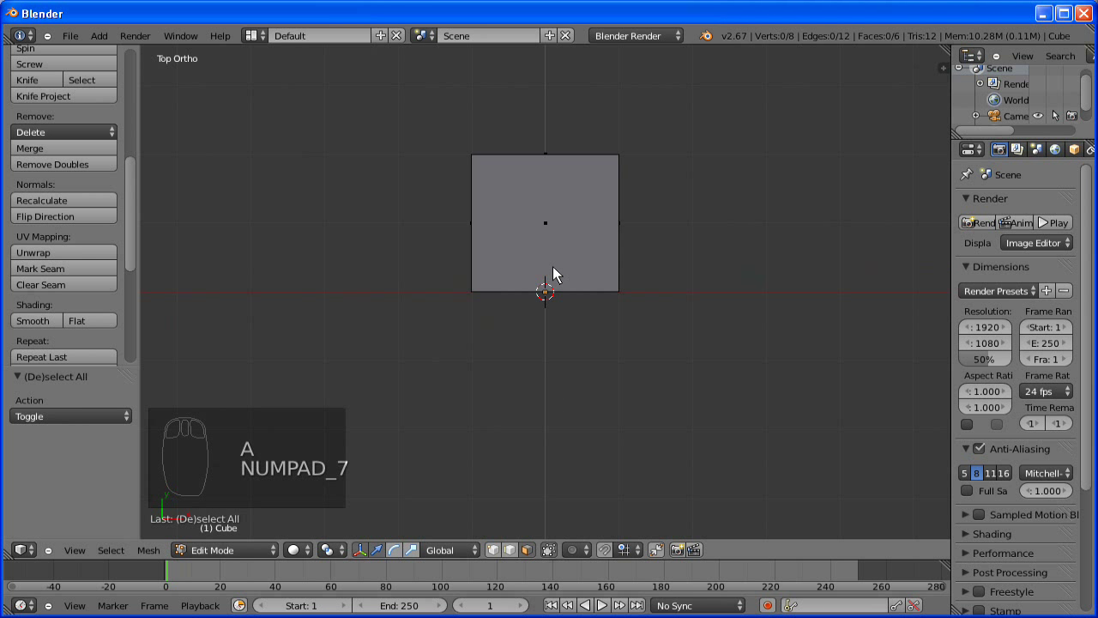
pyautogui.press('a')
# Set the pivot point to the 3D Cursor and shrink the cube to 0.176
pyautogui.press('s')
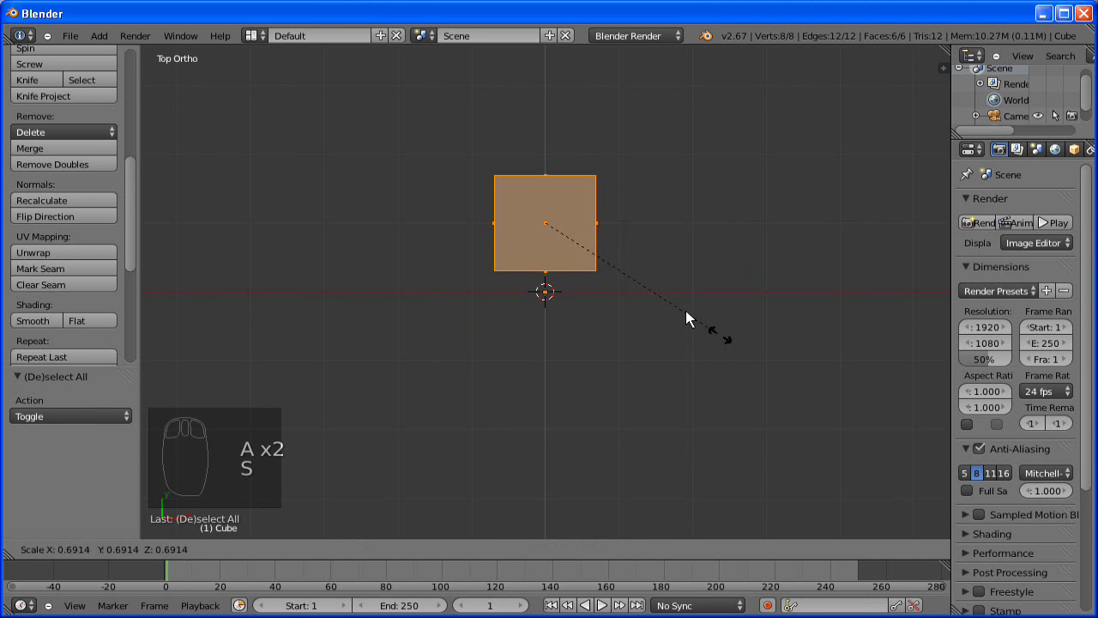
pyautogui.rightClick(677, 306)
pyautogui.click(337, 550)
pyautogui.click(354, 518)
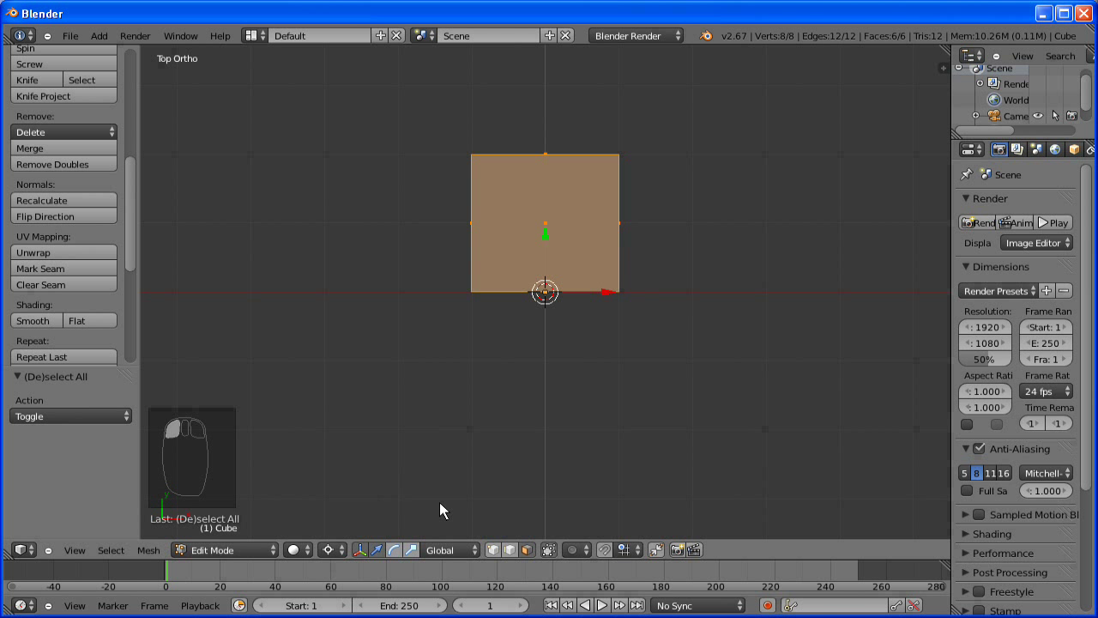
pyautogui.press('s')
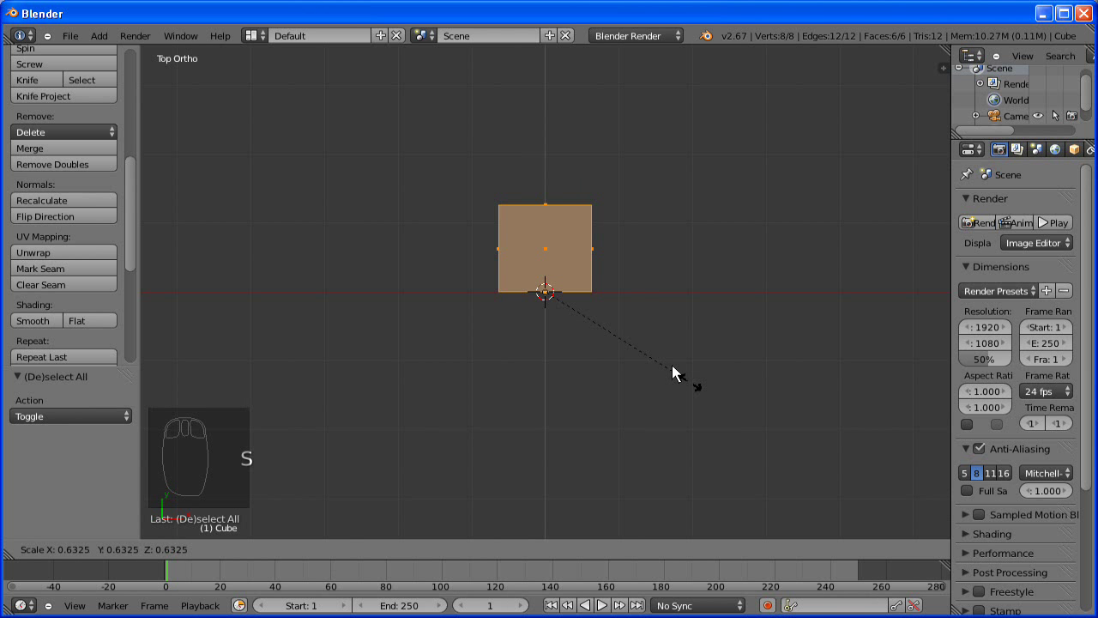
pyautogui.click(582, 321)
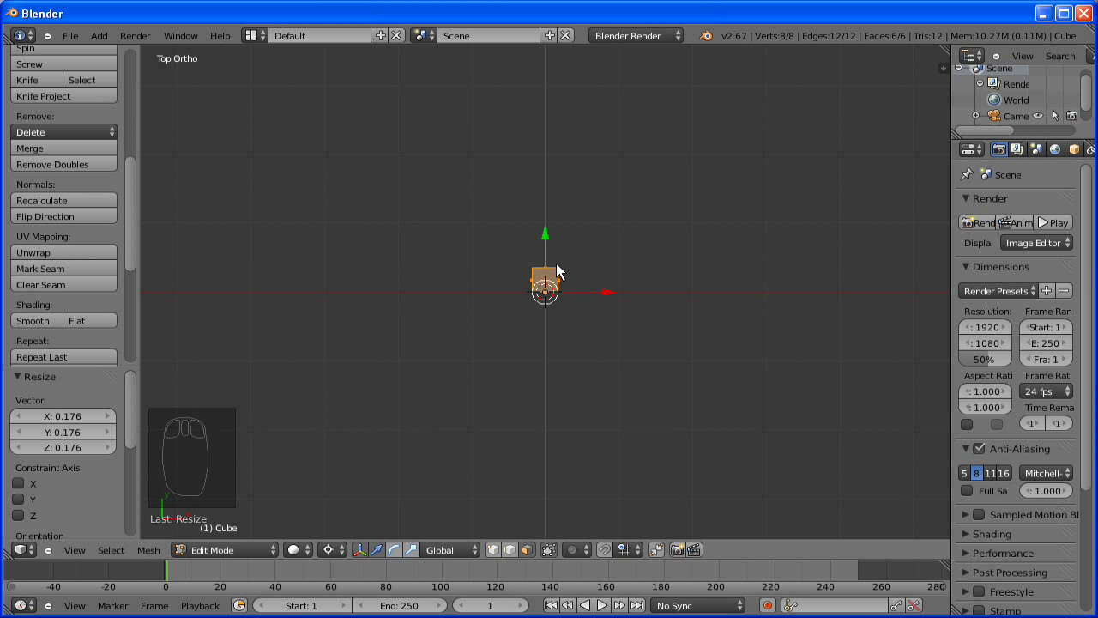
# Stretch the cube along Y into a tall, thin bar
pyautogui.press('s')
pyautogui.press('y')
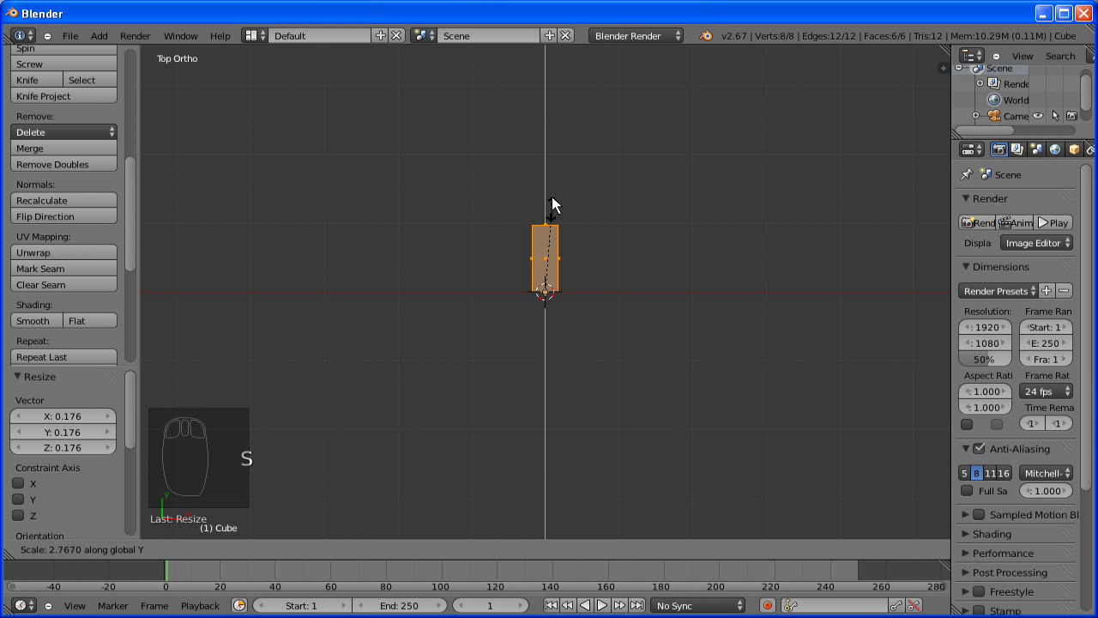
pyautogui.click(551, 102)
pyautogui.scroll(-4, 629, 239)
pyautogui.keyDown('shift'); pyautogui.moveTo(619, 271); pyautogui.dragTo(611, 290, button='middle'); pyautogui.keyUp('shift')
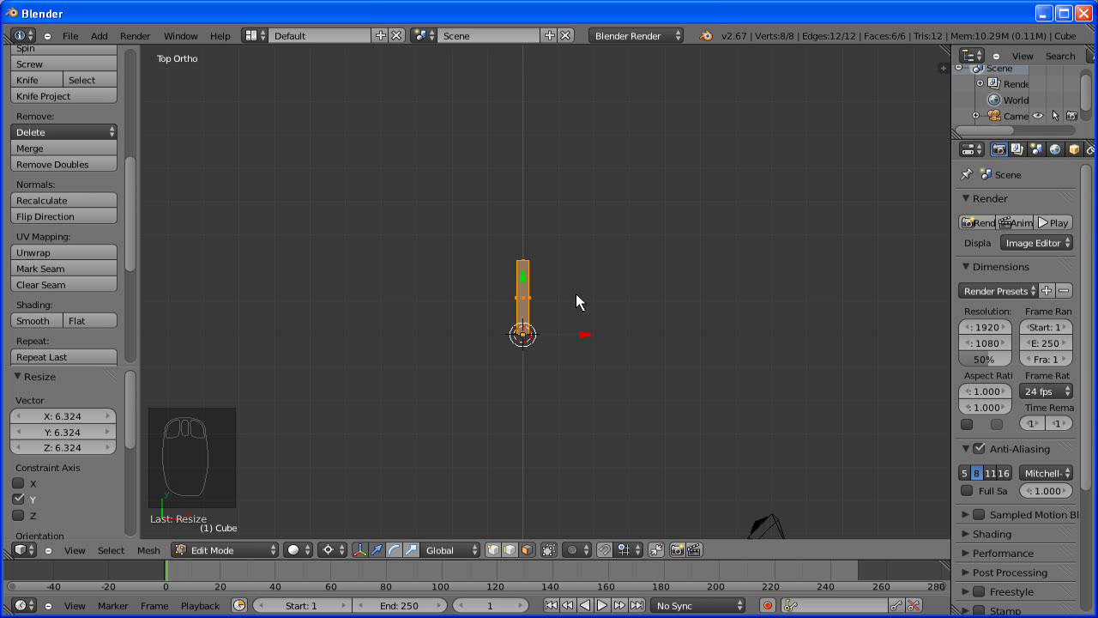
# Switch to vertex selection and select the vertices at the bar's top end
pyautogui.press('a')
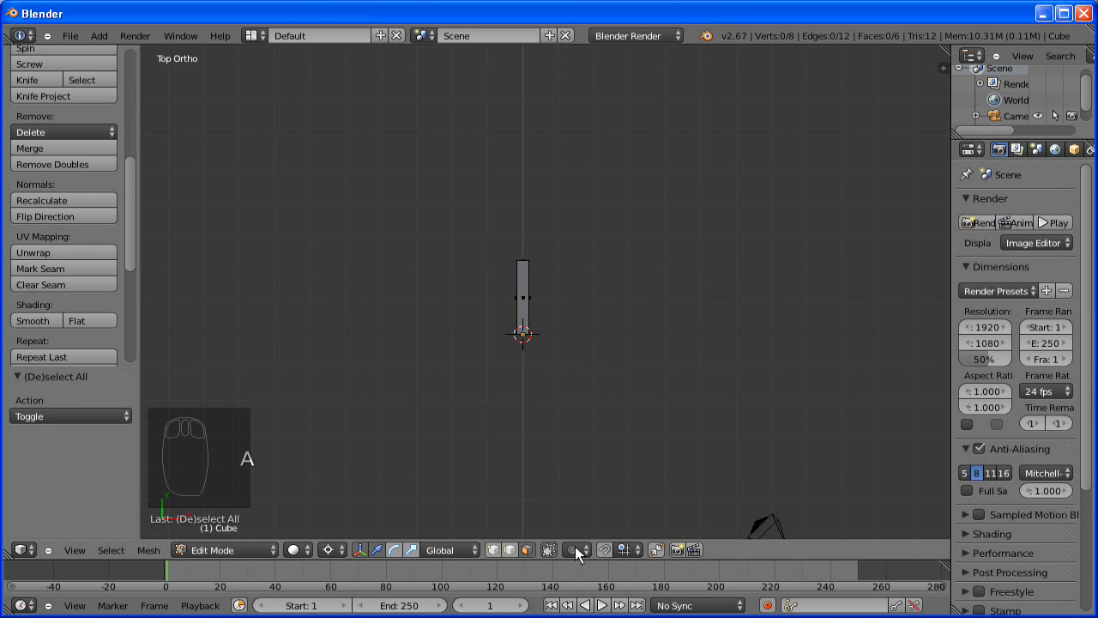
pyautogui.click(494, 550)
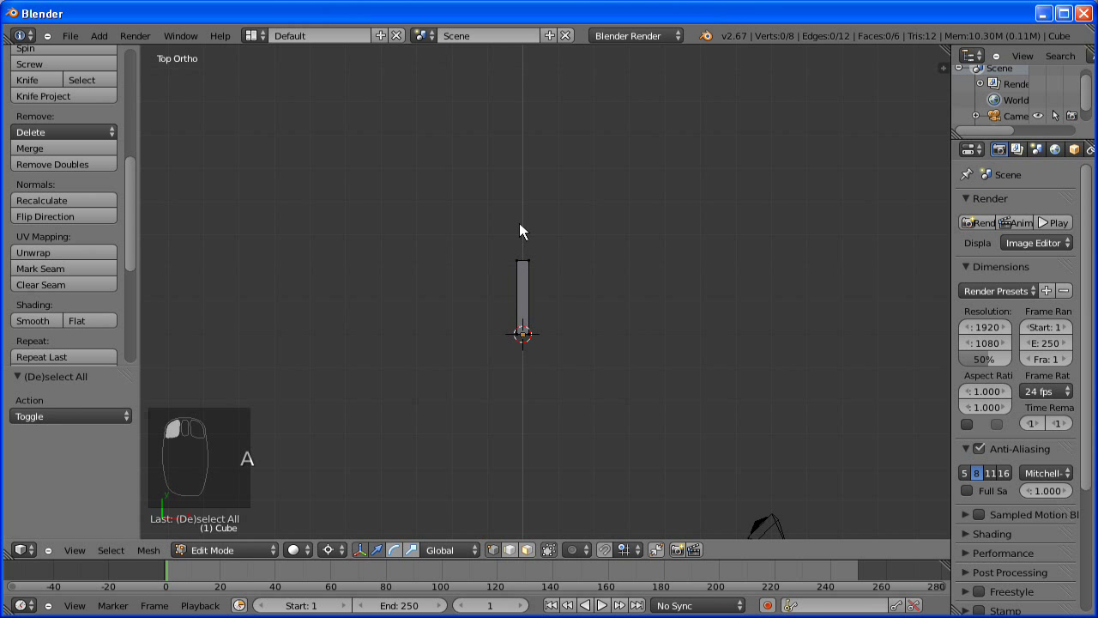
pyautogui.moveTo(536, 263)
pyautogui.mouseDown(button='middle')
pyautogui.moveTo(536, 280)
pyautogui.moveTo(494, 265)
pyautogui.mouseUp(button='middle')
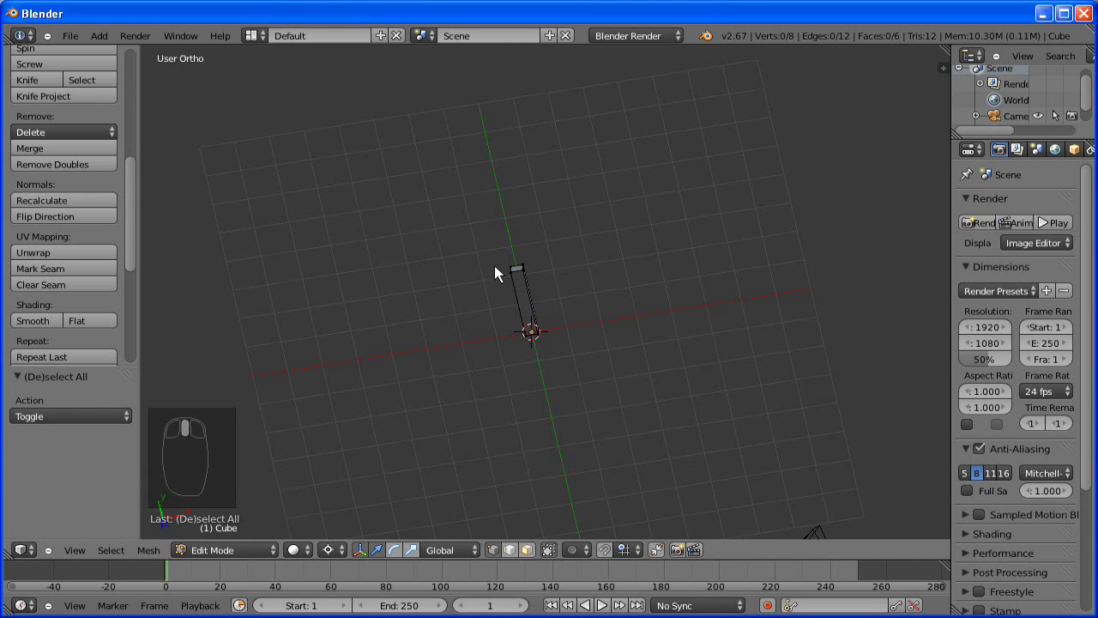
pyautogui.press('c')
pyautogui.moveTo(511, 262); pyautogui.dragTo(510, 263)
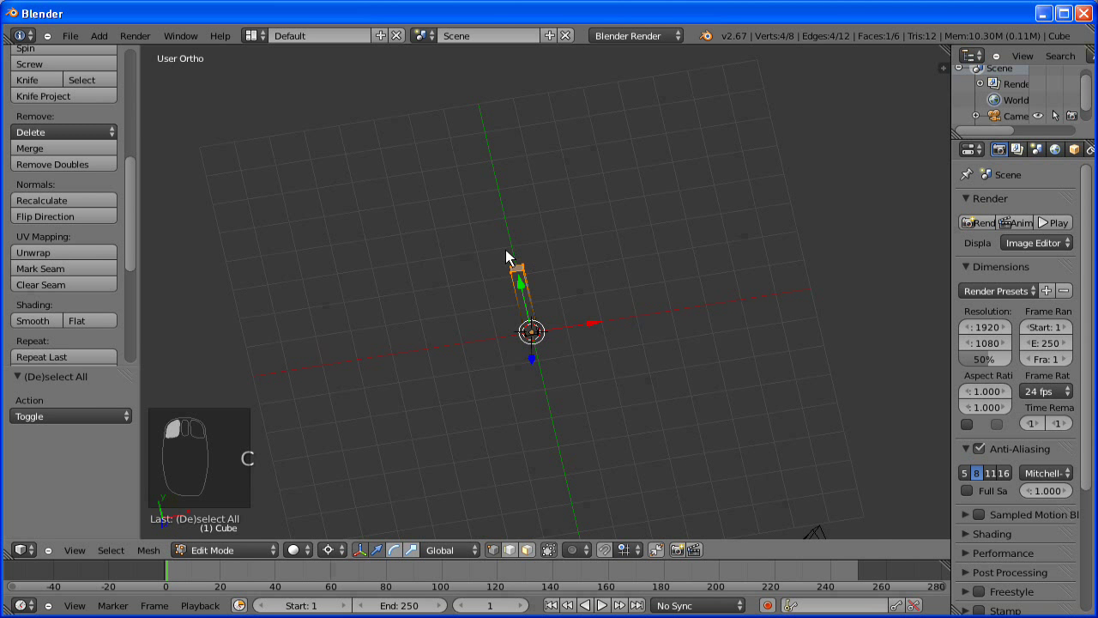
pyautogui.press('KP_7')
# Extrude the top end upward and set the pivot point to Median Point
pyautogui.press('e')
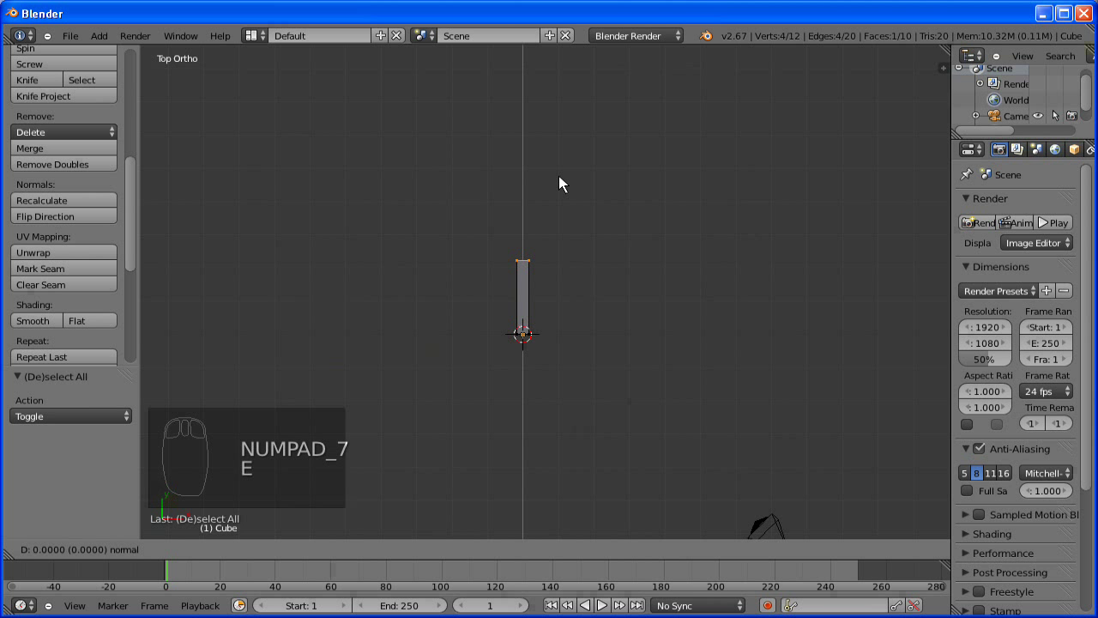
pyautogui.click(575, 164)
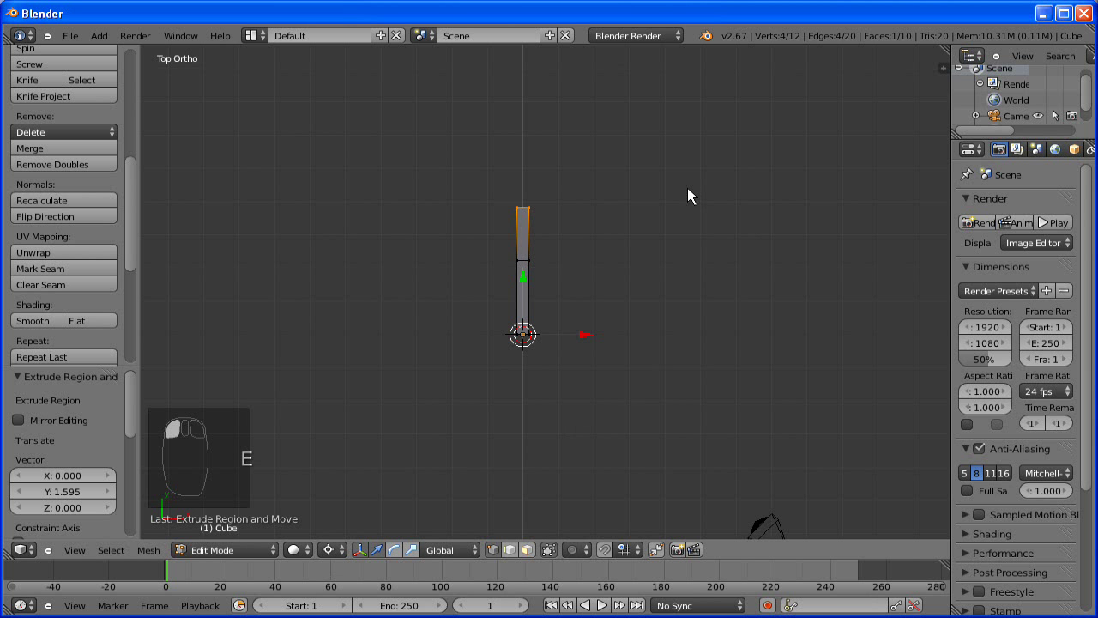
pyautogui.press('s')
pyautogui.rightClick(666, 201)
pyautogui.click(360, 477)
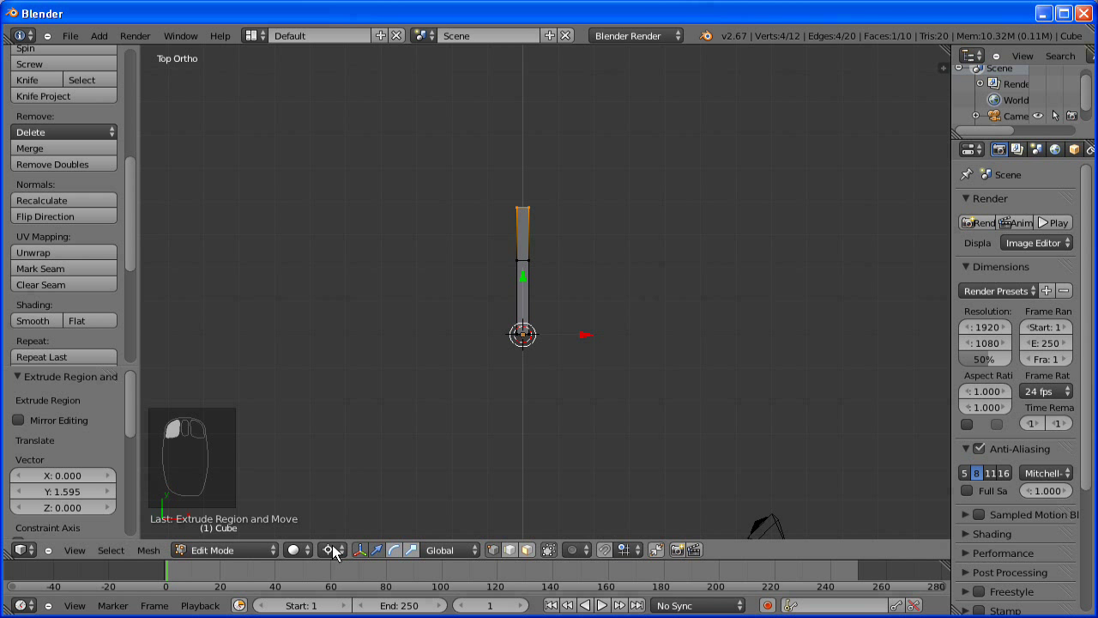
pyautogui.click(332, 547)
pyautogui.click(360, 477)
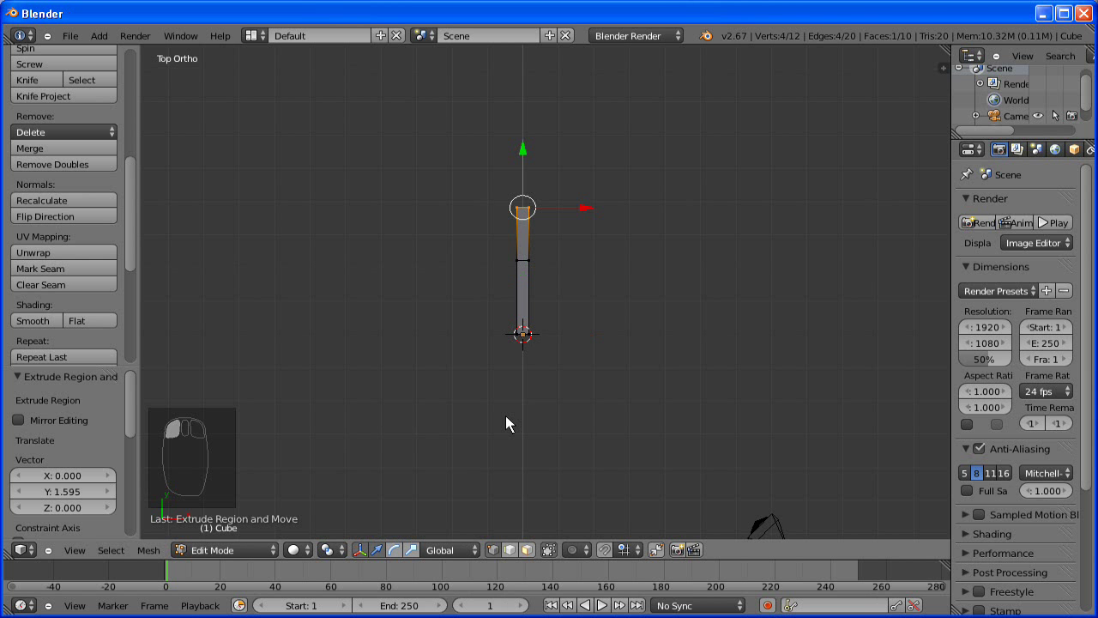
# Narrow the new top face to 0.839, tilt it, and shift it slightly right
pyautogui.press('s')
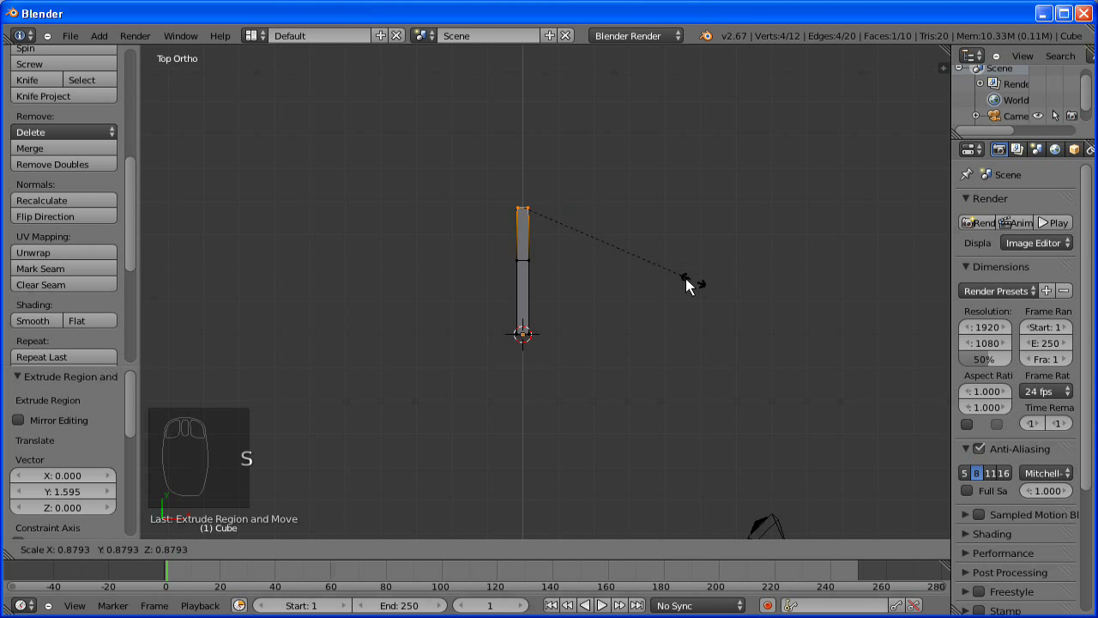
pyautogui.click(681, 283)
pyautogui.press('r')
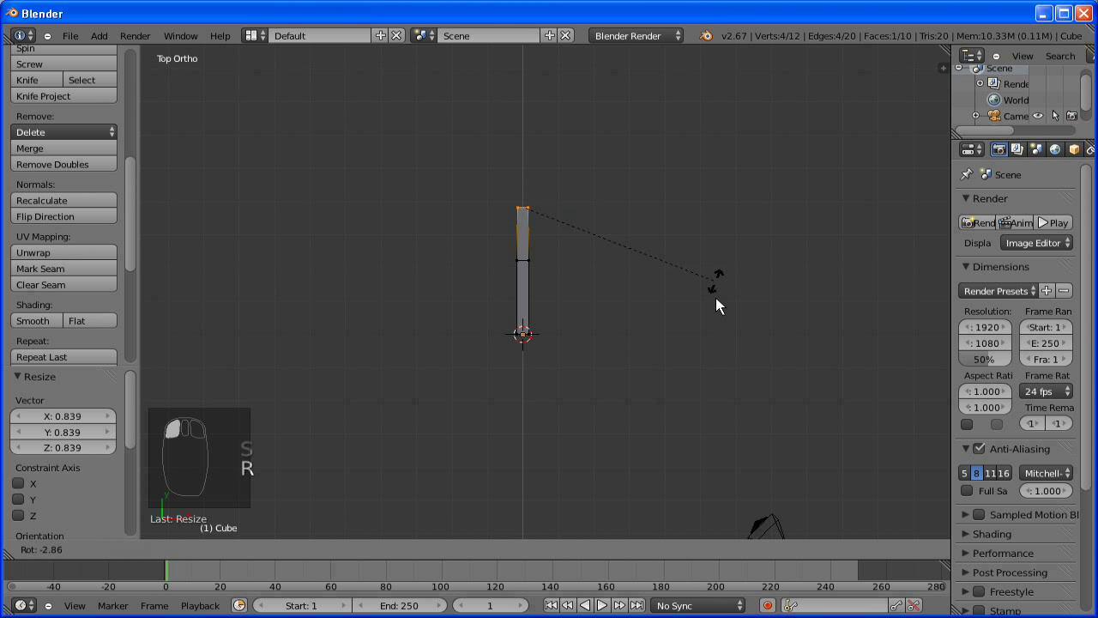
pyautogui.click(696, 330)
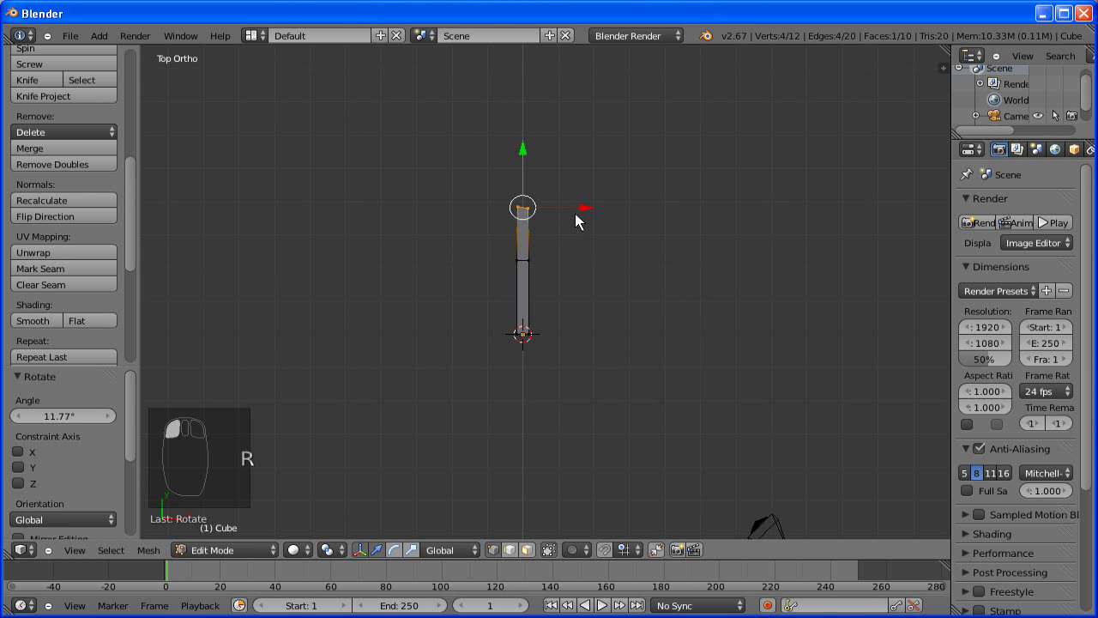
pyautogui.moveTo(583, 208); pyautogui.dragTo(591, 205)
pyautogui.keyDown('shift'); pyautogui.moveTo(594, 242); pyautogui.dragTo(593, 316, button='middle'); pyautogui.keyUp('shift')
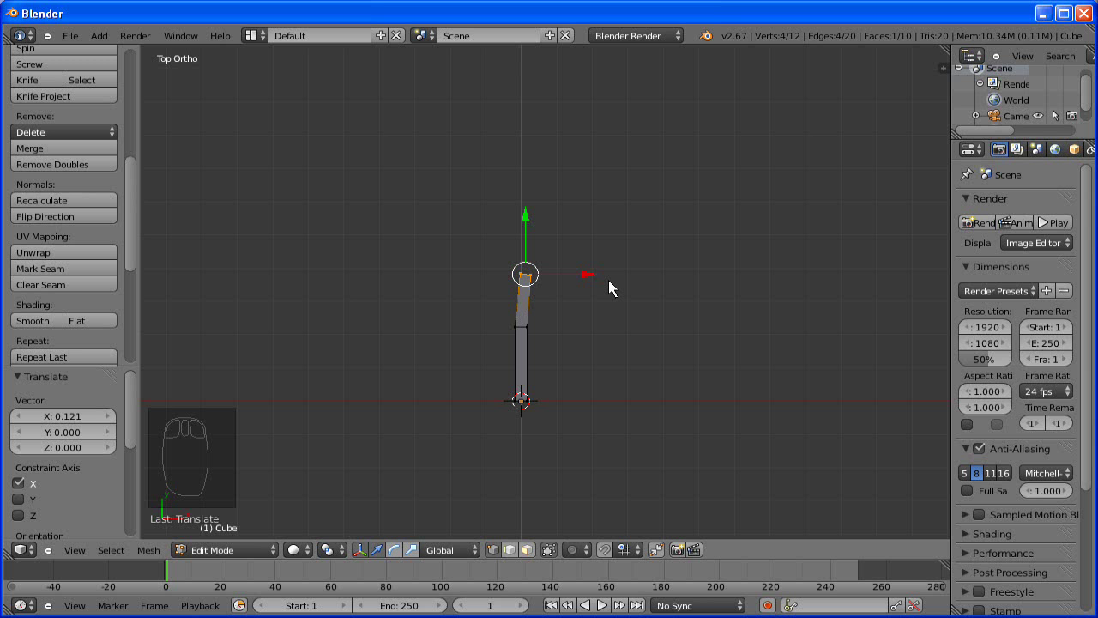
# Extrude a second limb segment, taper its top face, and tilt it to bend the limb
pyautogui.press('e')
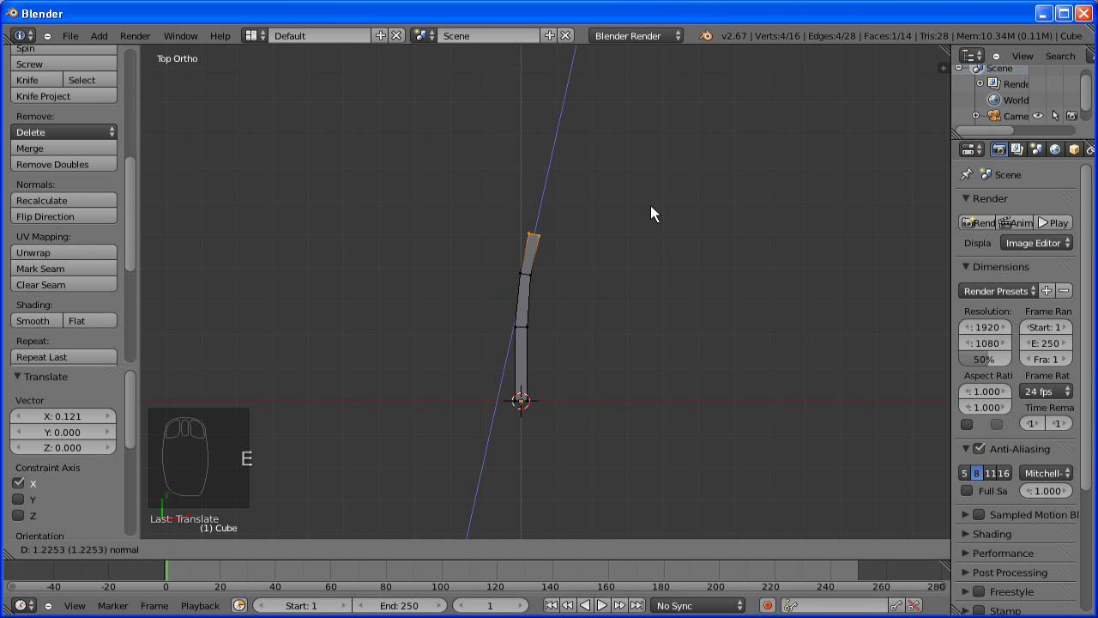
pyautogui.click(650, 205)
pyautogui.press('s')
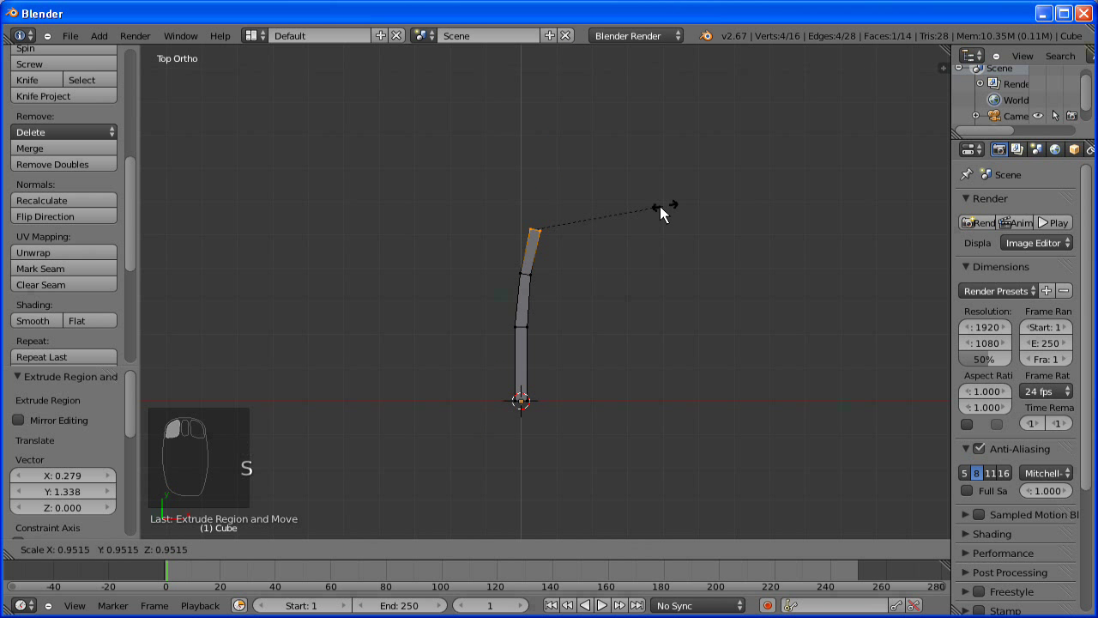
pyautogui.click(646, 206)
pyautogui.press('r')
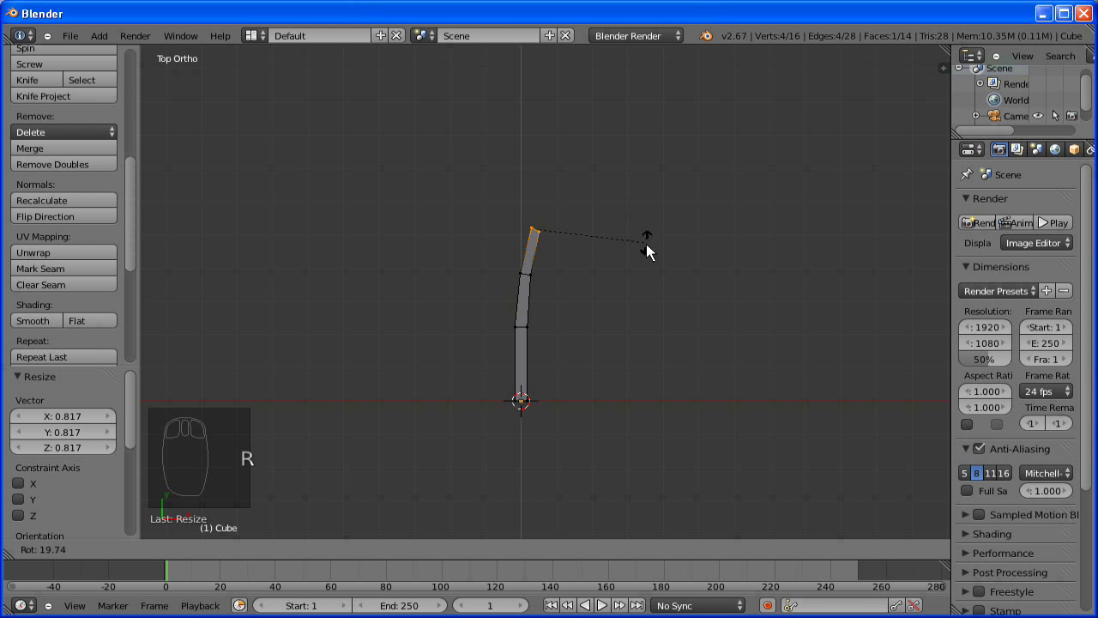
pyautogui.click(651, 225)
# Extrude a third segment and taper its top face narrower
pyautogui.press('e')
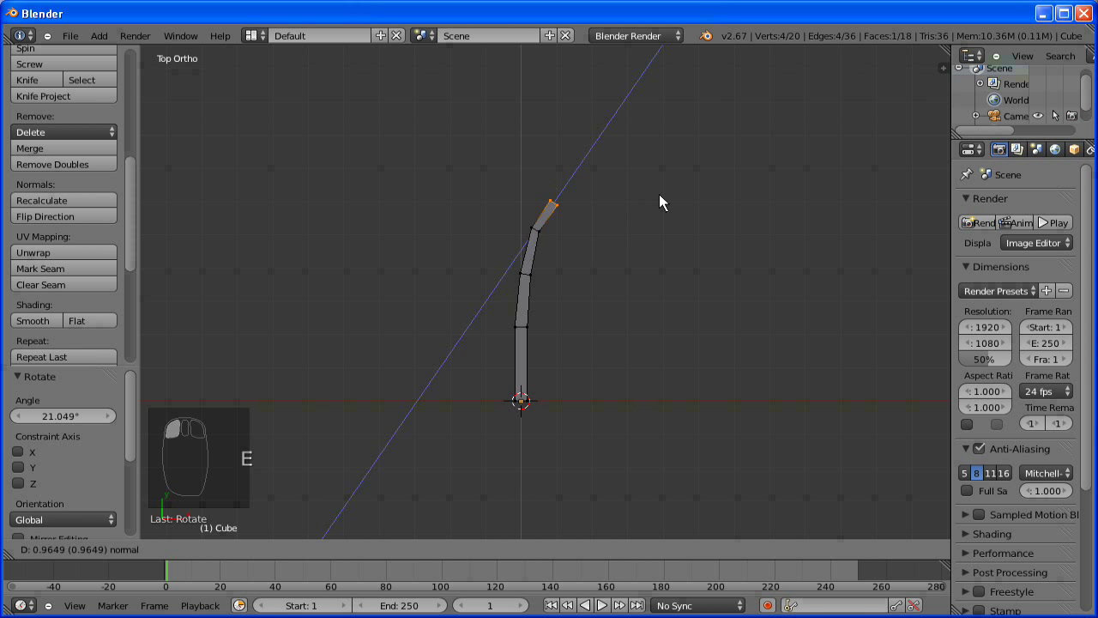
pyautogui.click(743, 240)
pyautogui.press('s')
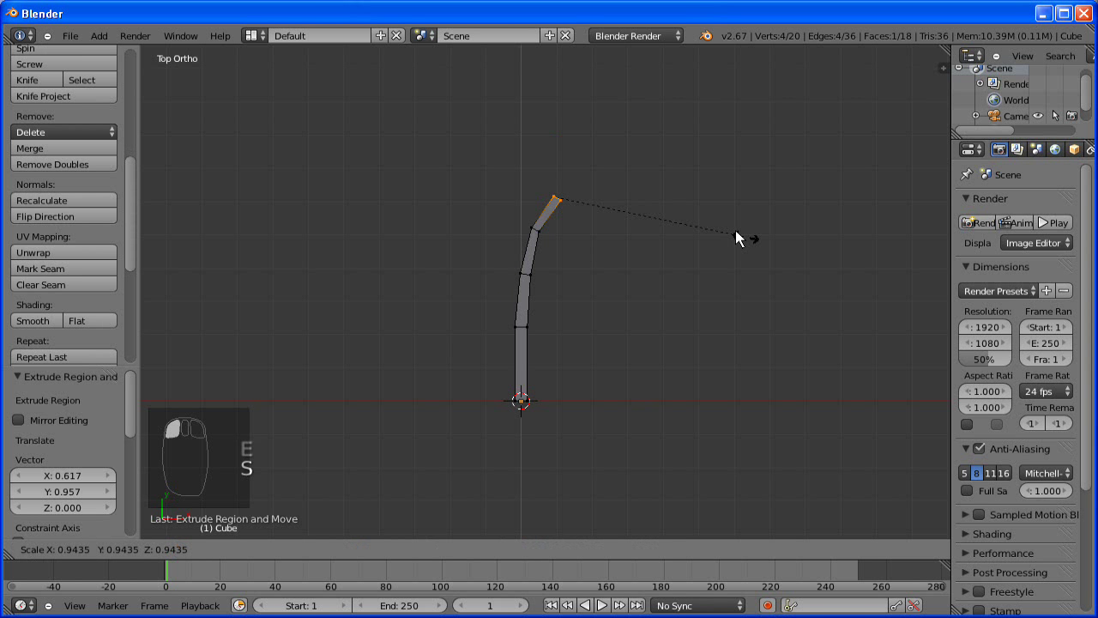
pyautogui.click(531, 264)
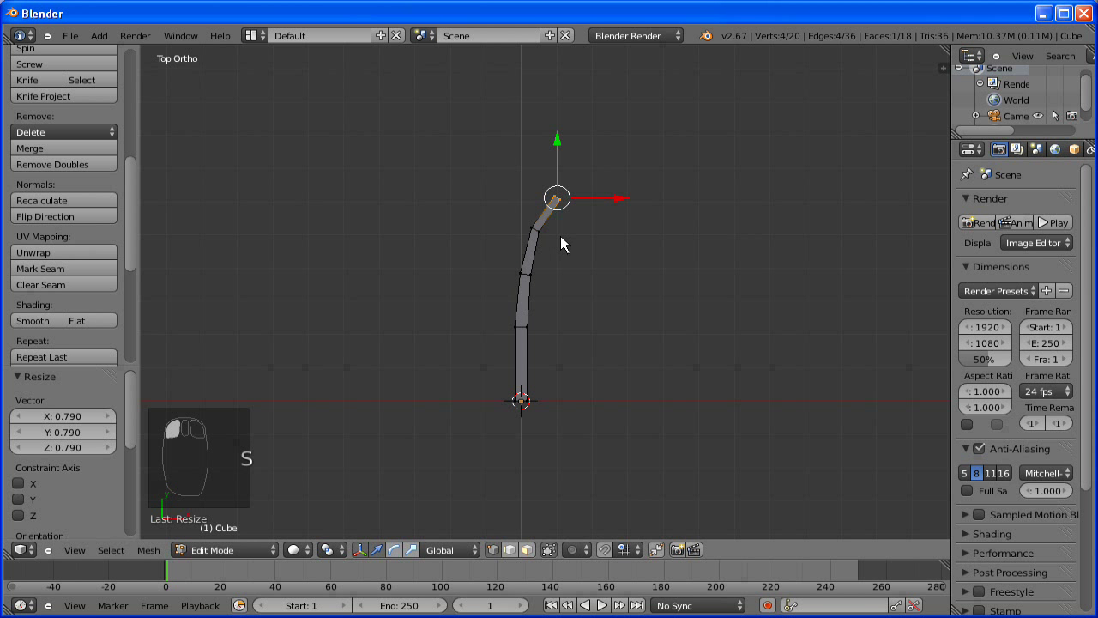
# Circle-select the upper joint vertices, rotate them, and enlarge them slightly
pyautogui.press('a')
pyautogui.press('c')
pyautogui.click(535, 230)
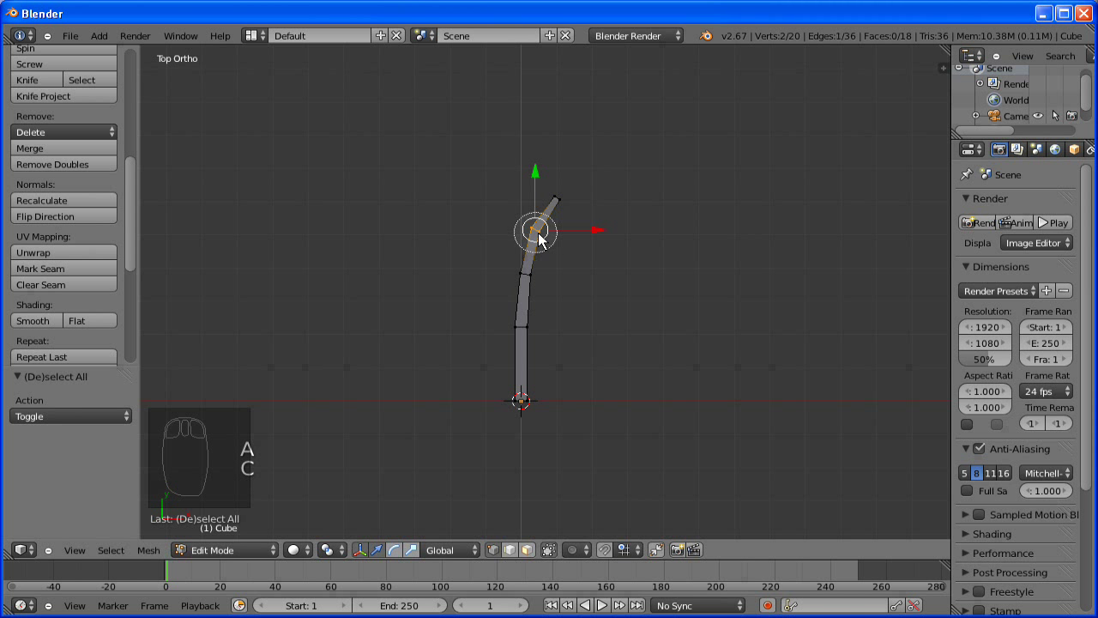
pyautogui.rightClick(656, 221)
pyautogui.press('r')
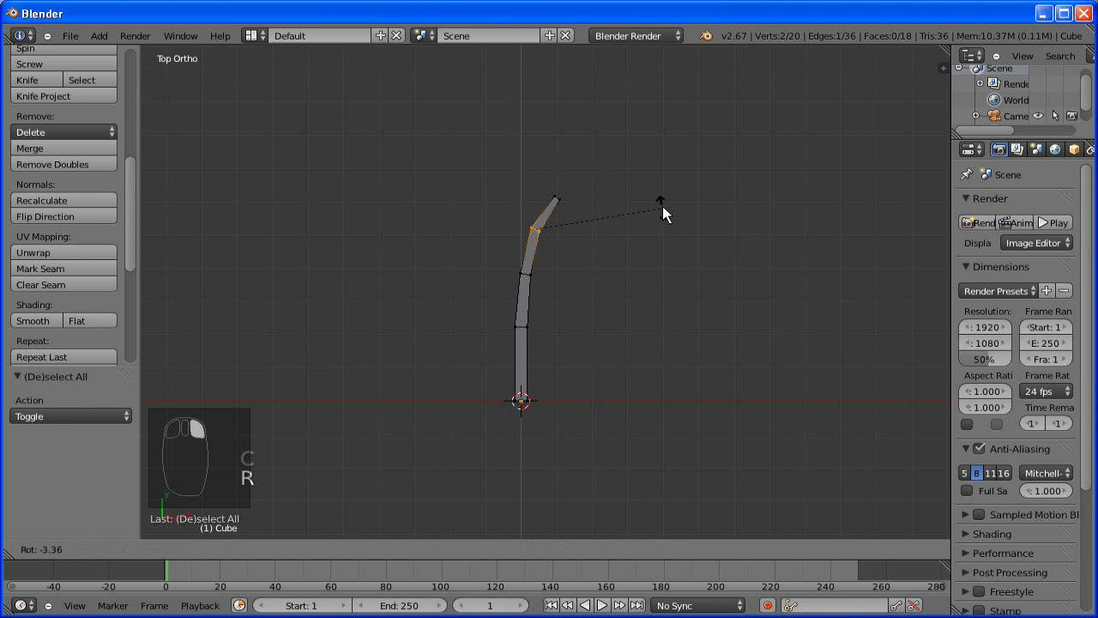
pyautogui.click(666, 203)
pyautogui.press('s')
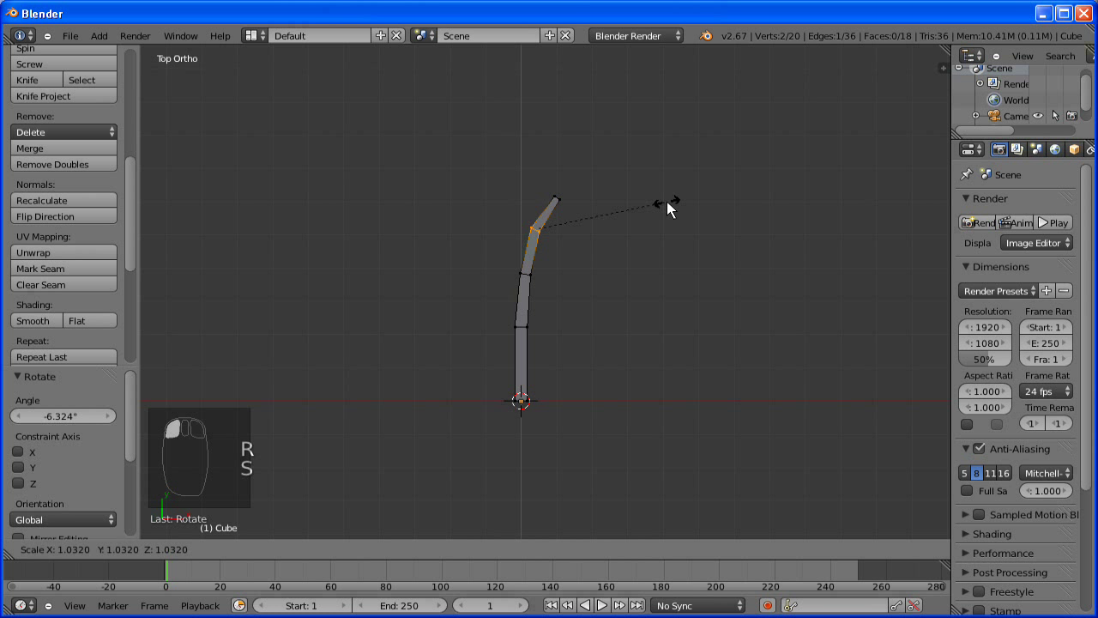
pyautogui.click(594, 232)
# Undo the last joint adjustments, clear the selection, and return to the top view
pyautogui.press('s')
pyautogui.press('x')
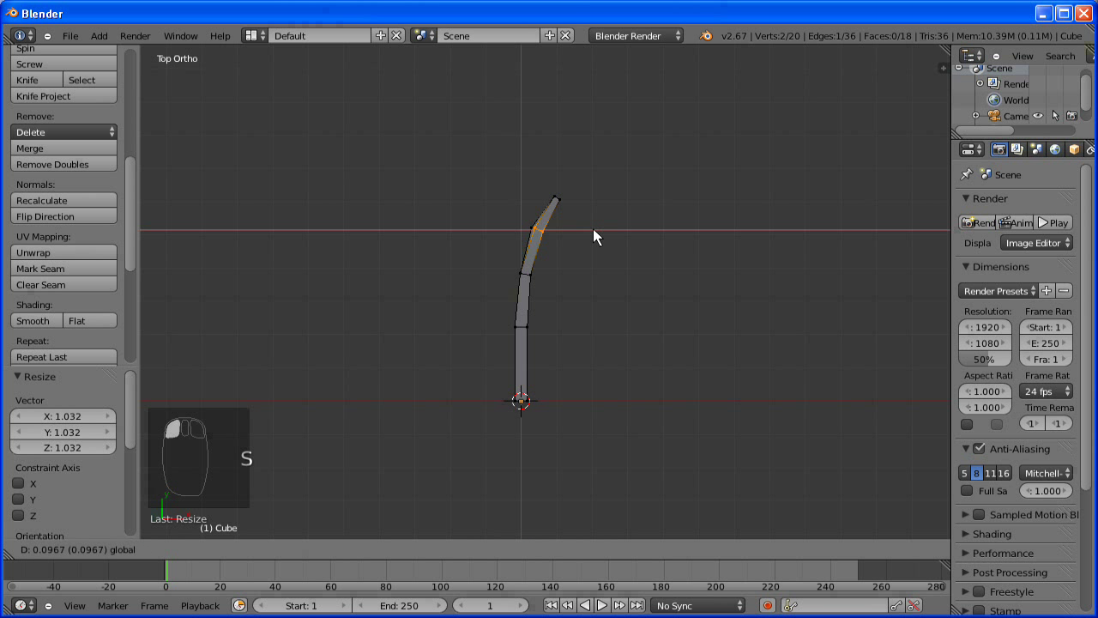
pyautogui.press('Escape')
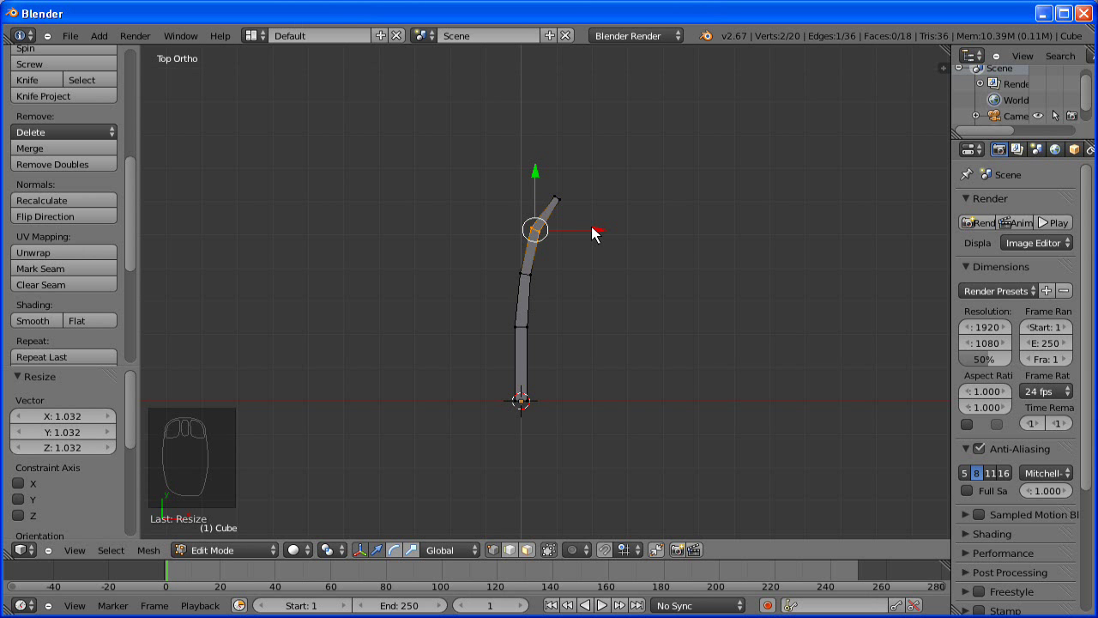
pyautogui.hotkey('ctrl', 'z')
pyautogui.hotkey('ctrl', 'z')
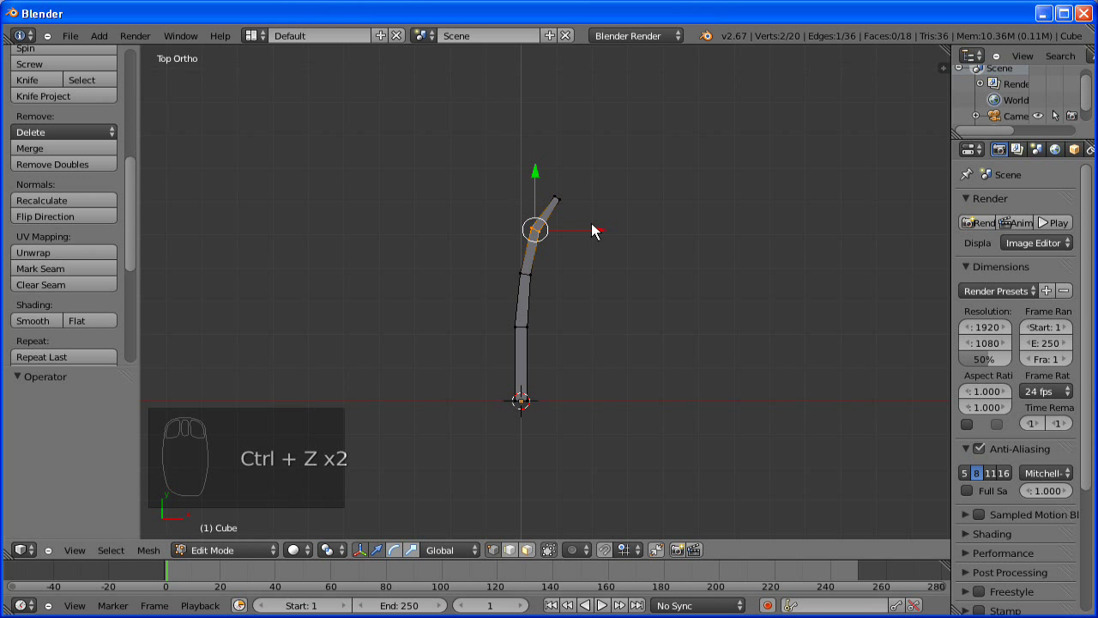
pyautogui.press('a')
pyautogui.moveTo(598, 334); pyautogui.dragTo(524, 552, button='middle')
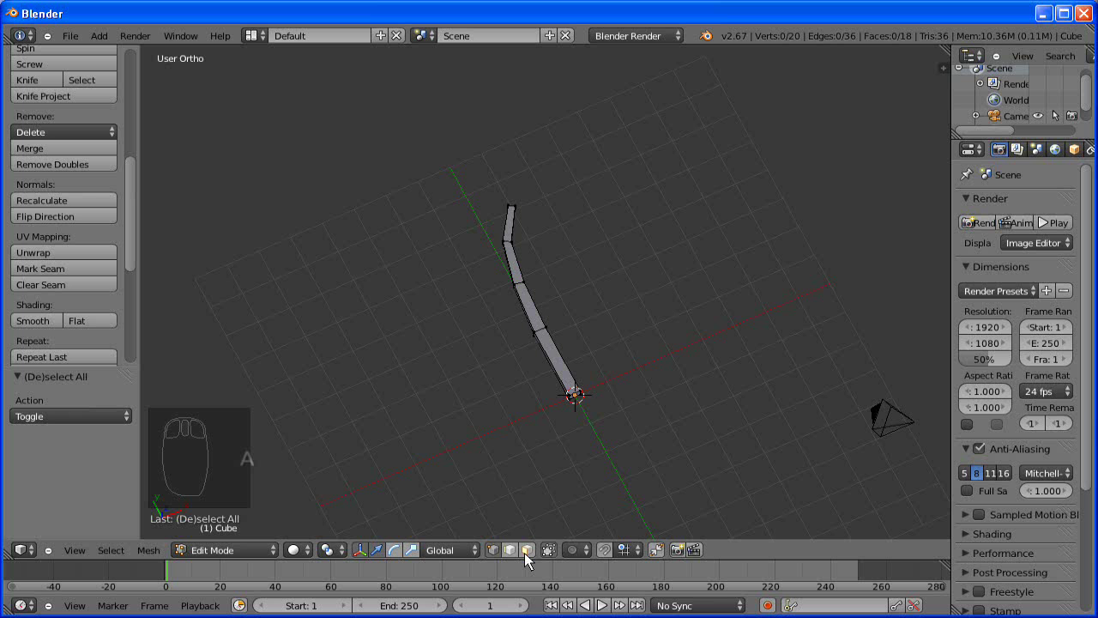
pyautogui.click(549, 549)
pyautogui.press('KP_7')
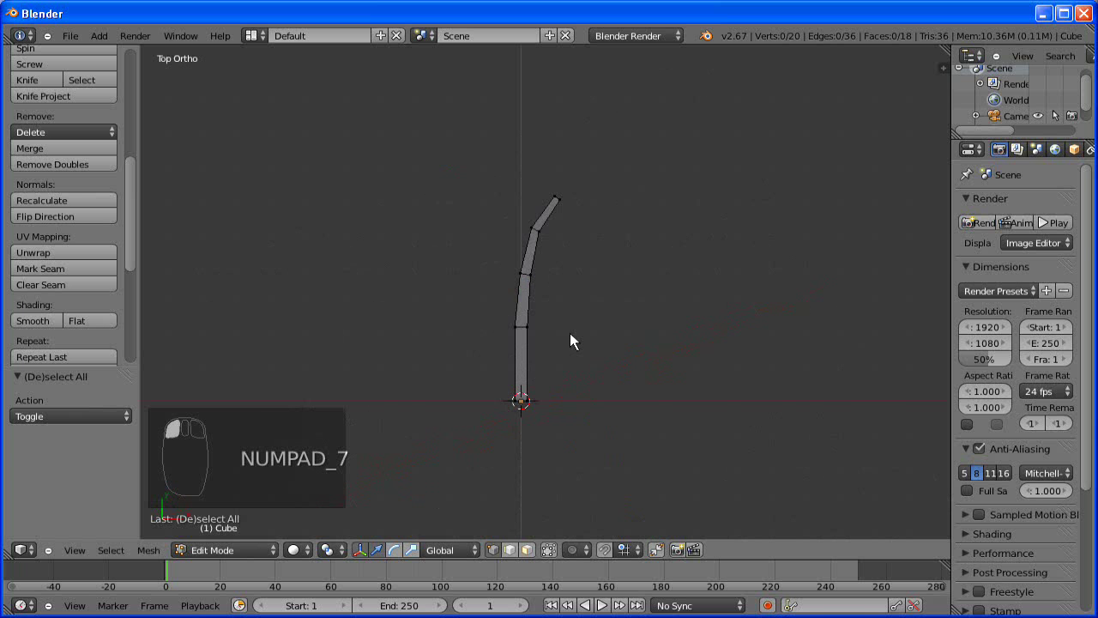
# Circle-select the upper bend ring, rotate it, shrink it slightly, and nudge it into place
pyautogui.press('c')
pyautogui.click(534, 233)
pyautogui.rightClick(612, 319)
pyautogui.press('r')
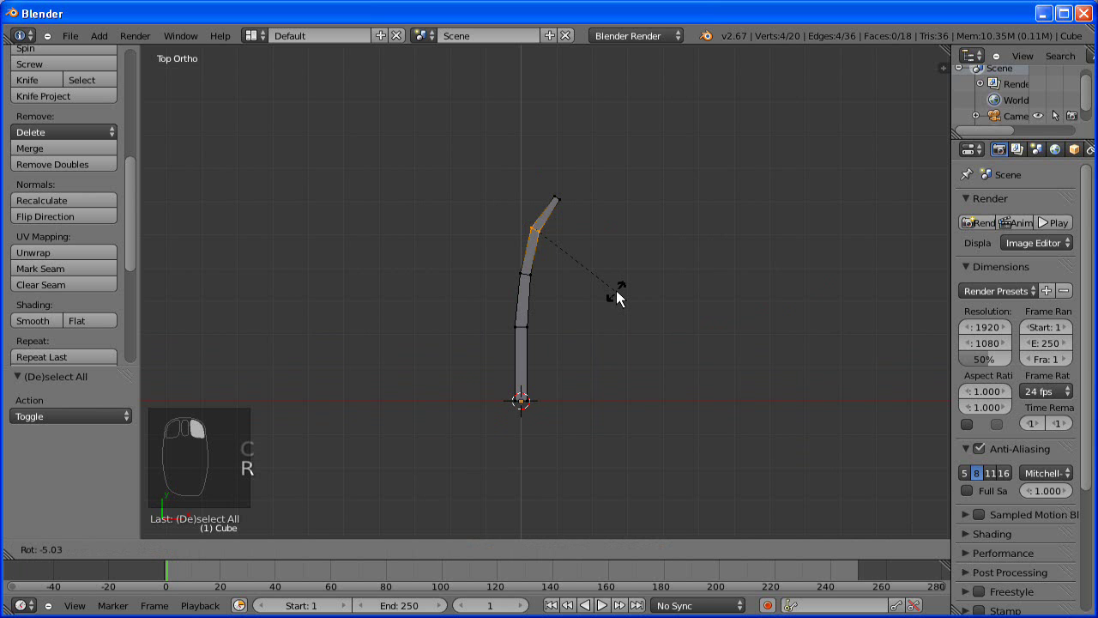
pyautogui.click(602, 245)
pyautogui.moveTo(608, 237); pyautogui.dragTo(605, 232)
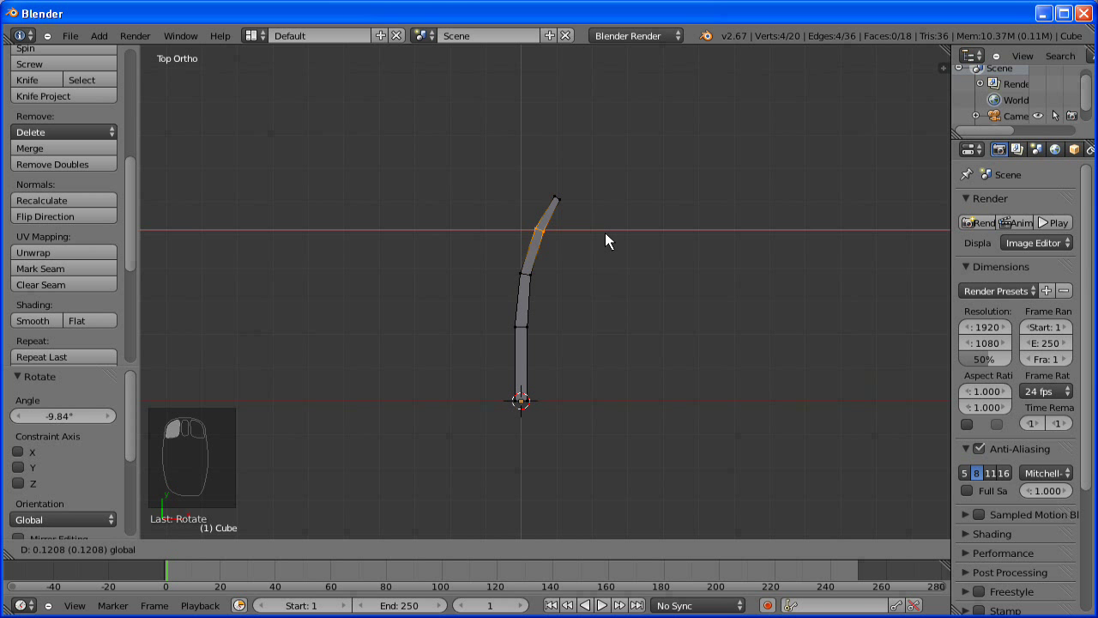
pyautogui.press('s')
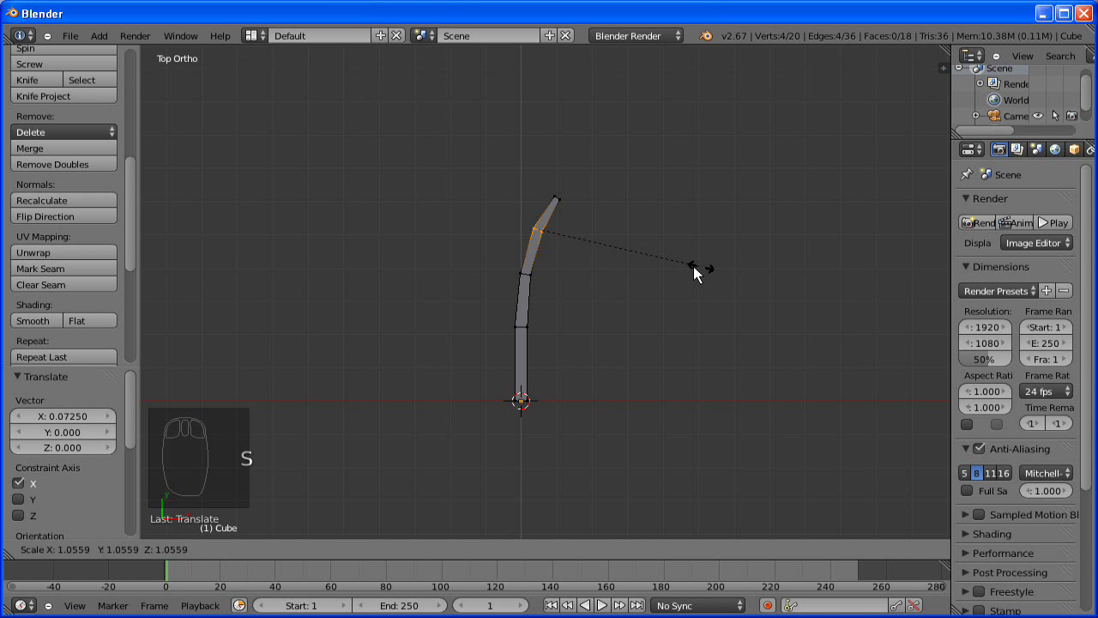
pyautogui.click(670, 269)
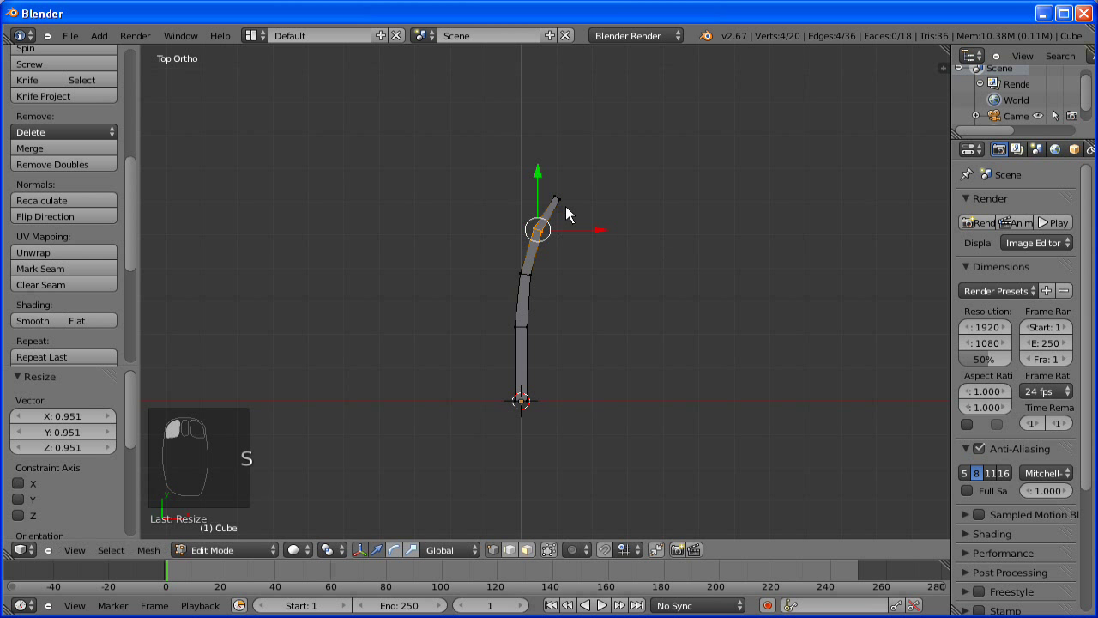
pyautogui.moveTo(537, 179); pyautogui.dragTo(538, 185)
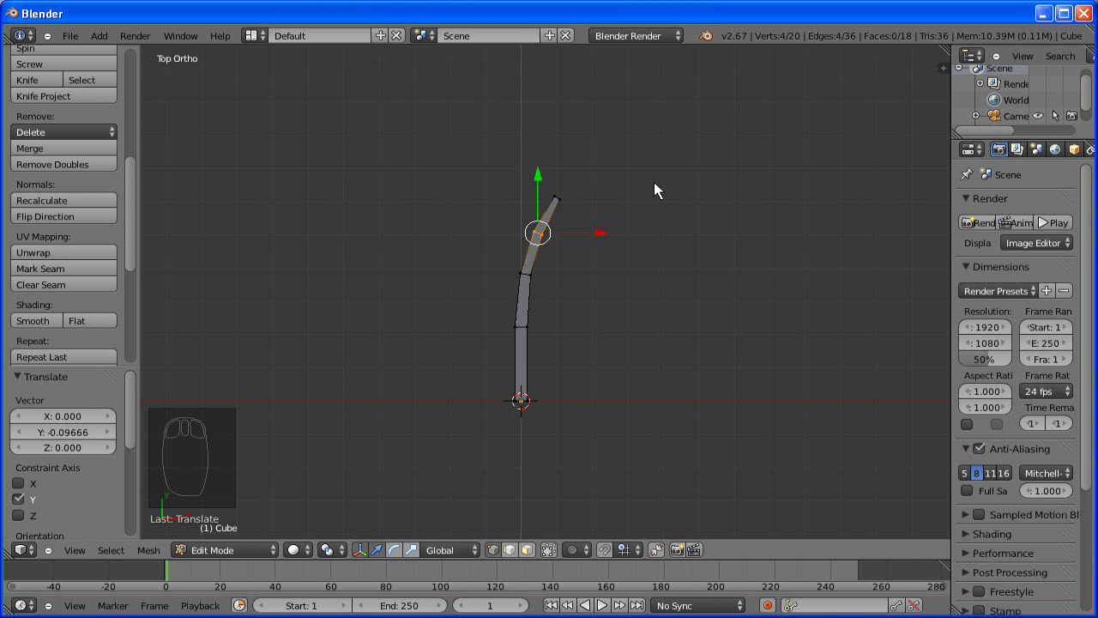
# Reselect the upper bend ring and enlarge it
pyautogui.press('a')
pyautogui.press('c')
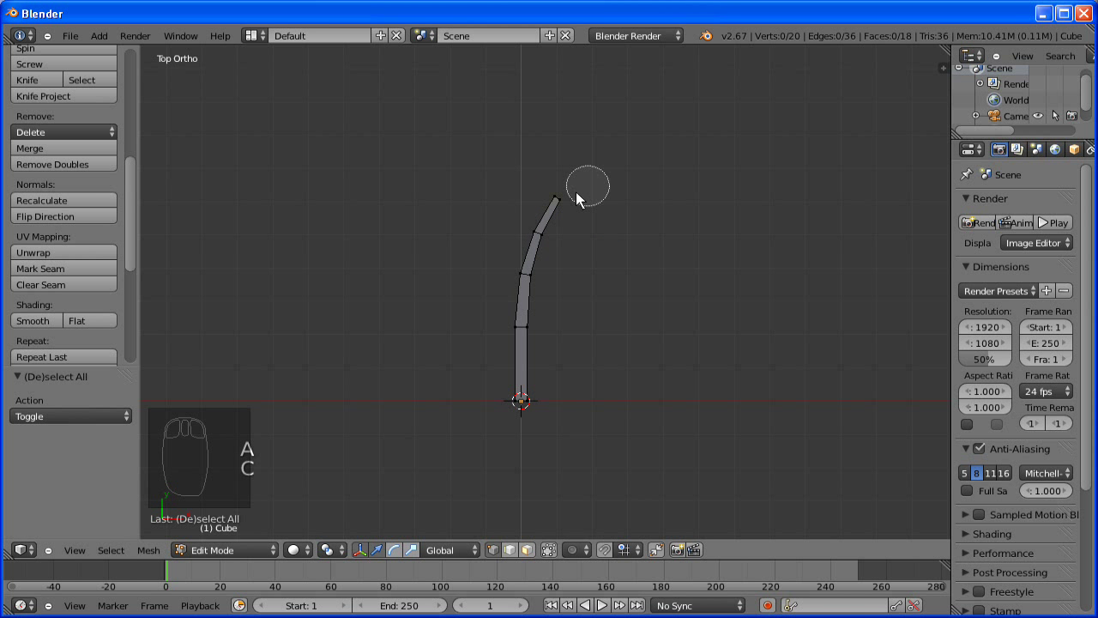
pyautogui.click(537, 239)
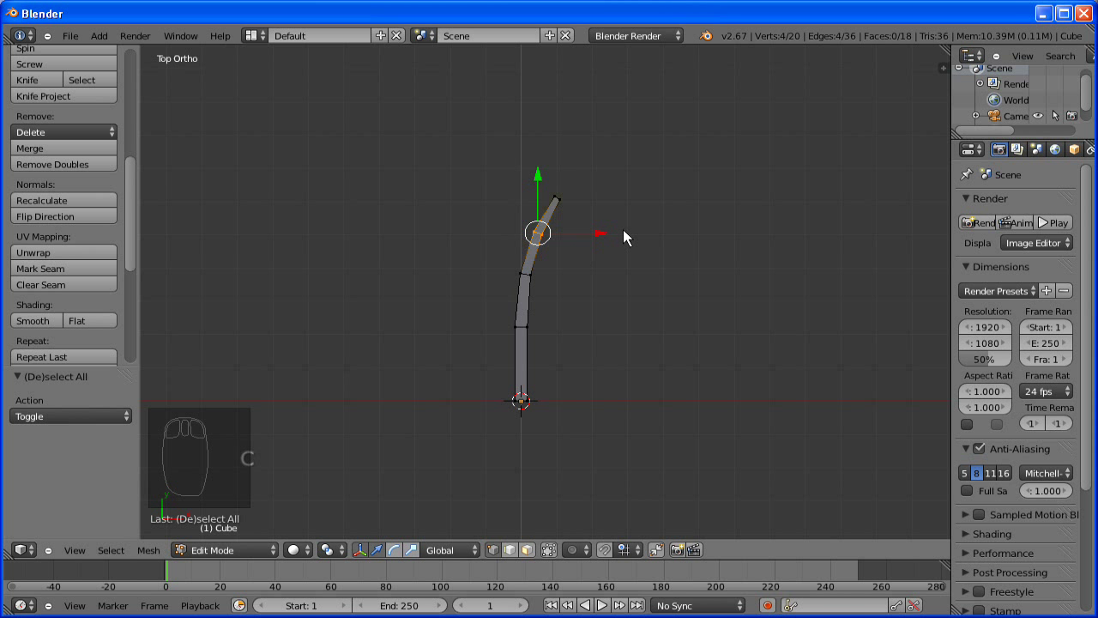
pyautogui.press('s')
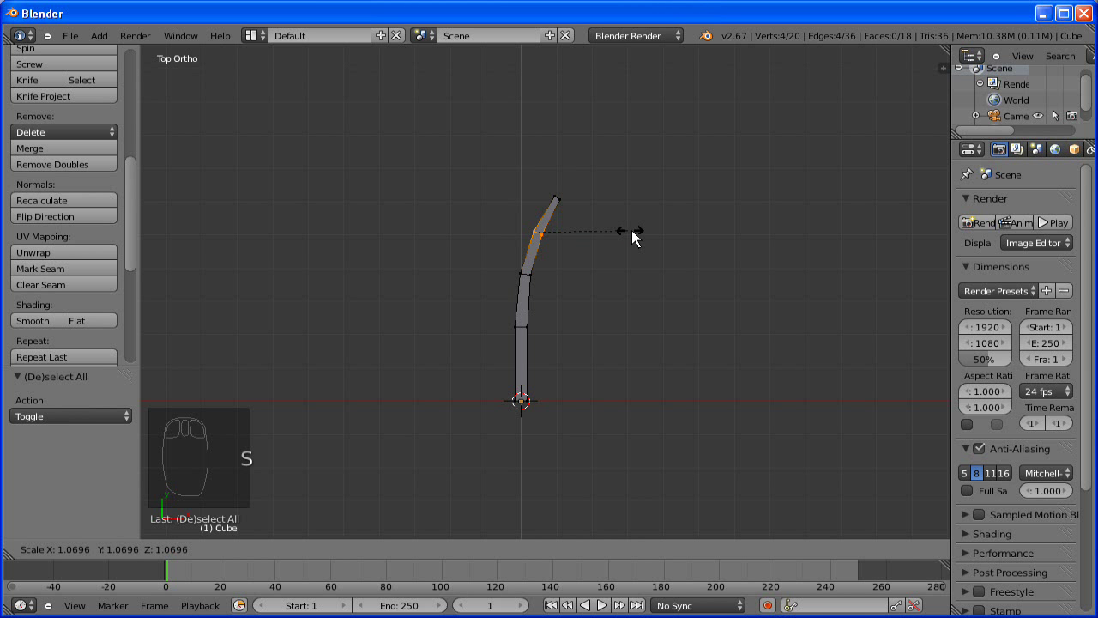
pyautogui.click(633, 231)
# Circle-select the vertices at the limb's tip
pyautogui.press('a')
pyautogui.press('c')
pyautogui.click(559, 196)
pyautogui.rightClick(559, 197)
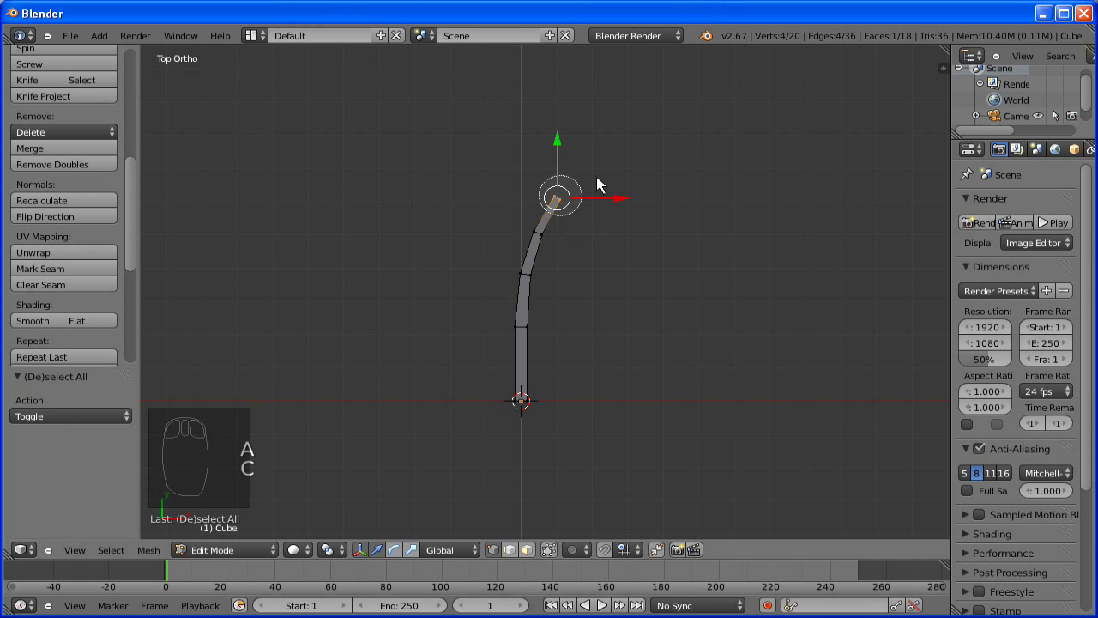
# Extrude a new tip segment, tilt it, and shift it to the right
pyautogui.press('e')
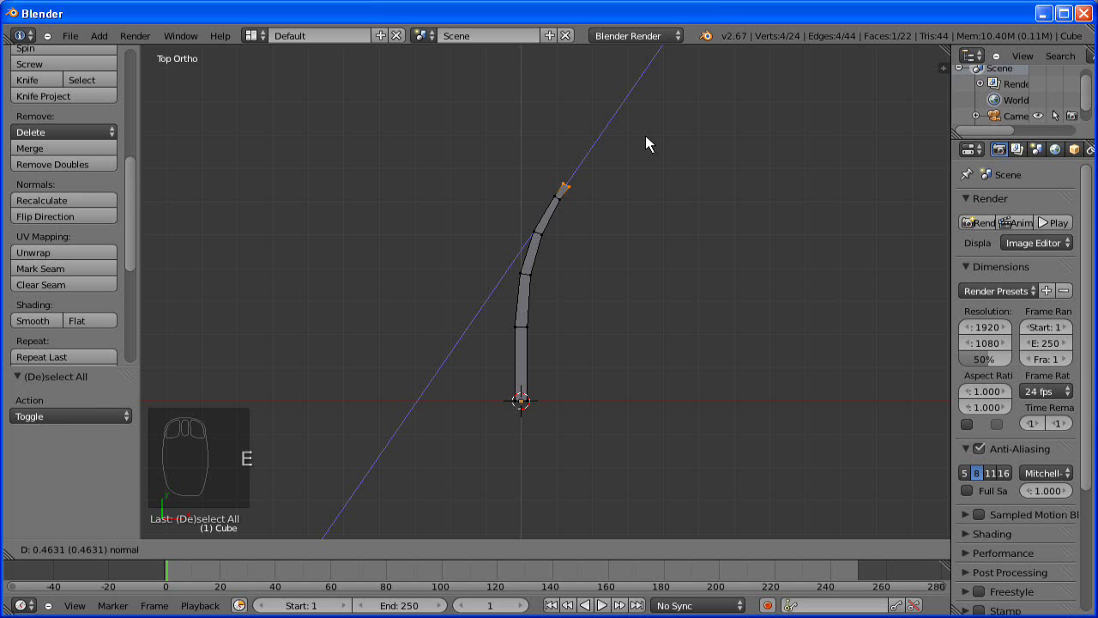
pyautogui.click(649, 135)
pyautogui.press('r')
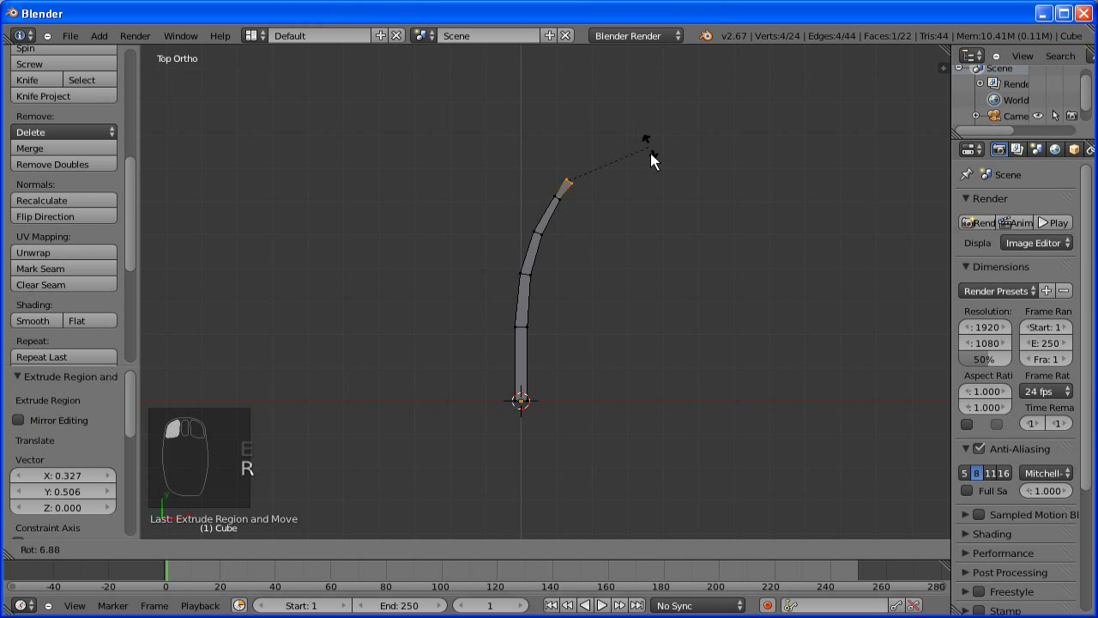
pyautogui.click(629, 167)
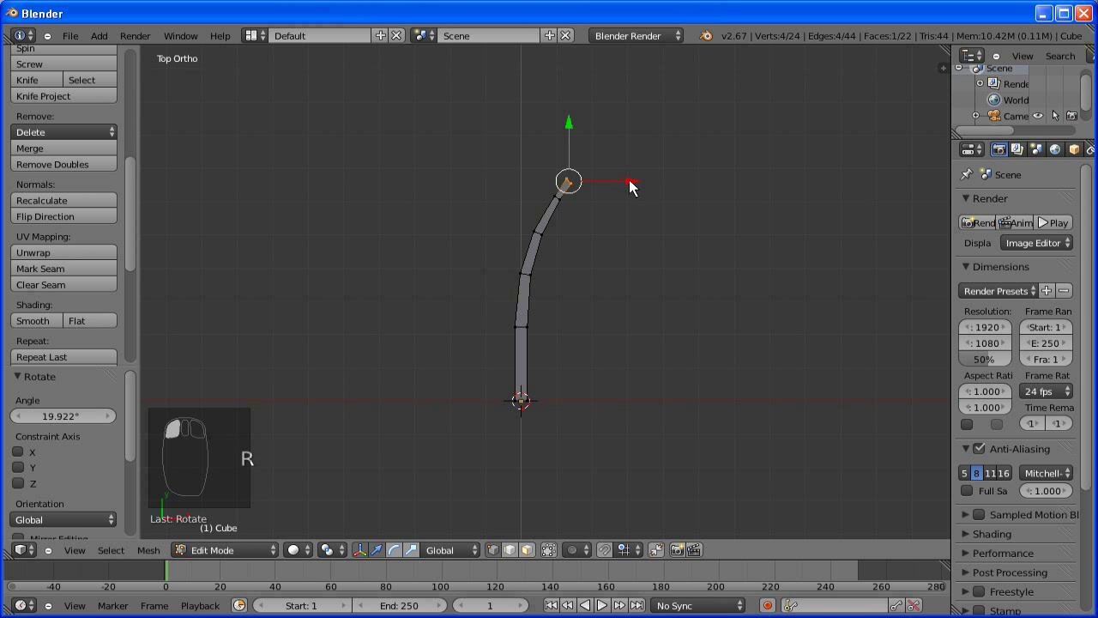
pyautogui.click(636, 182)
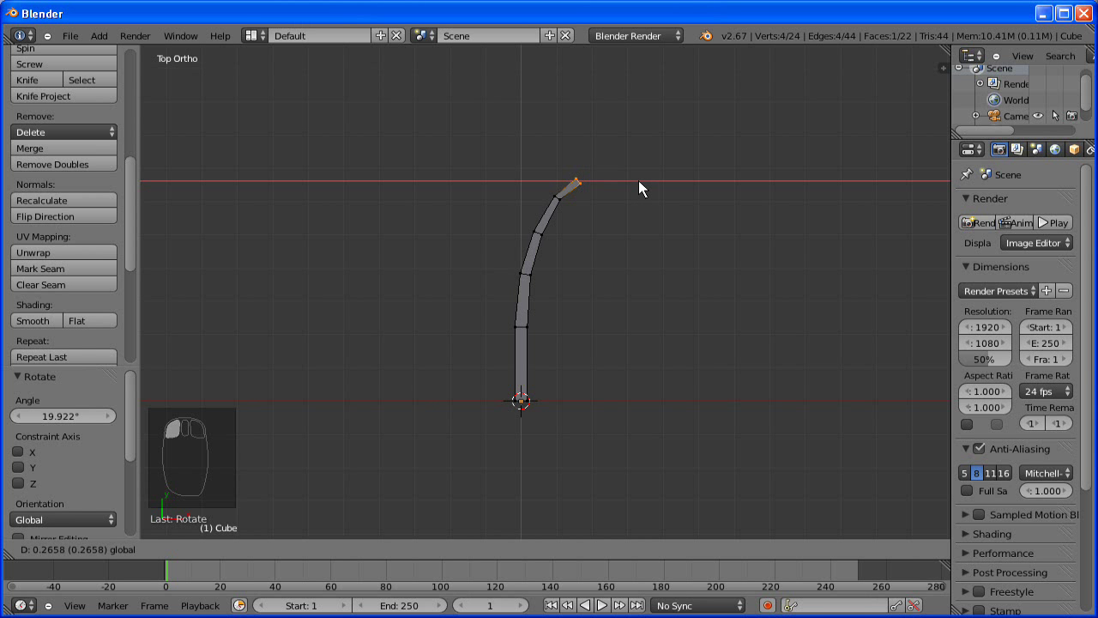
pyautogui.click(679, 188)
# Resize the tip segment and adjust its position along X
pyautogui.press('s')
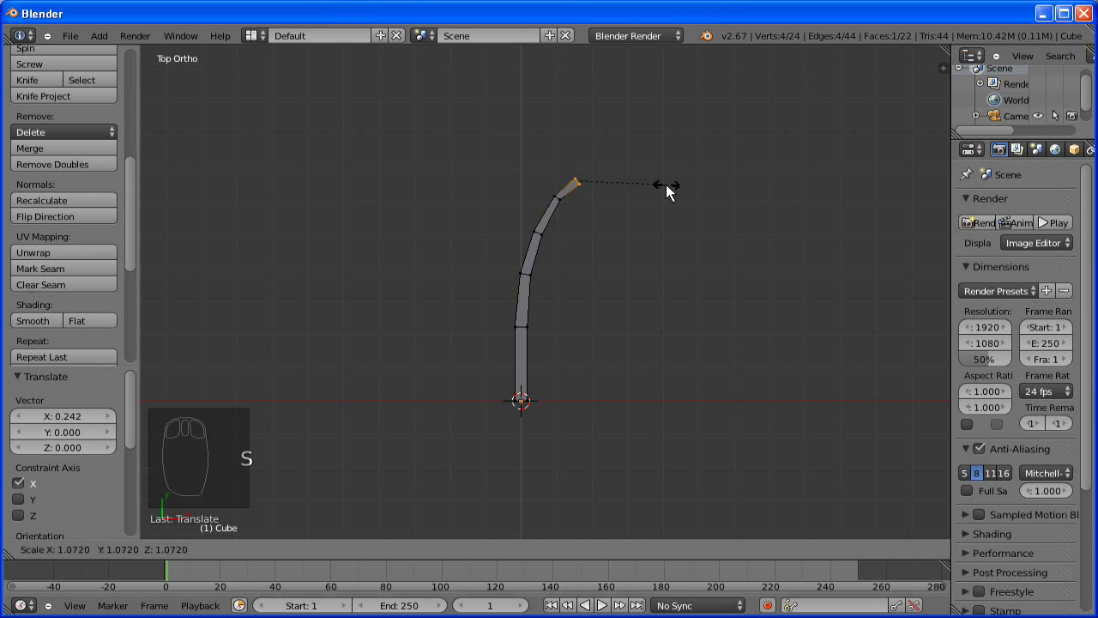
pyautogui.click(667, 189)
pyautogui.press('s')
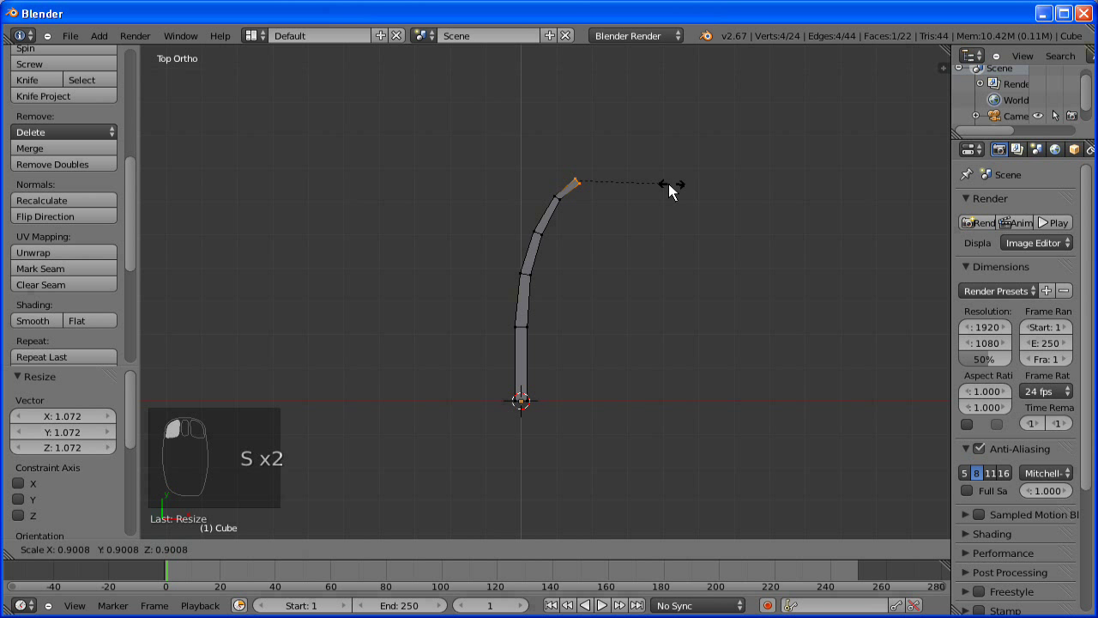
pyautogui.click(653, 186)
pyautogui.click(640, 181)
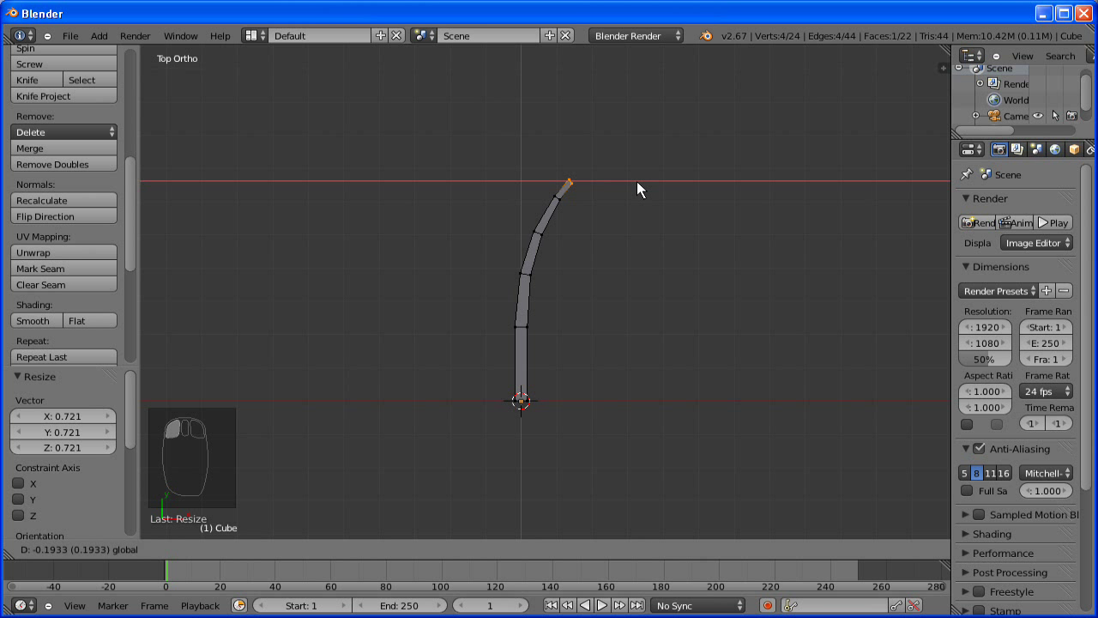
pyautogui.click(636, 181)
# Extrude one more tip segment, rotate it 28.347°, scale it to 0.803, and move it −0.169 along X
pyautogui.press('e')
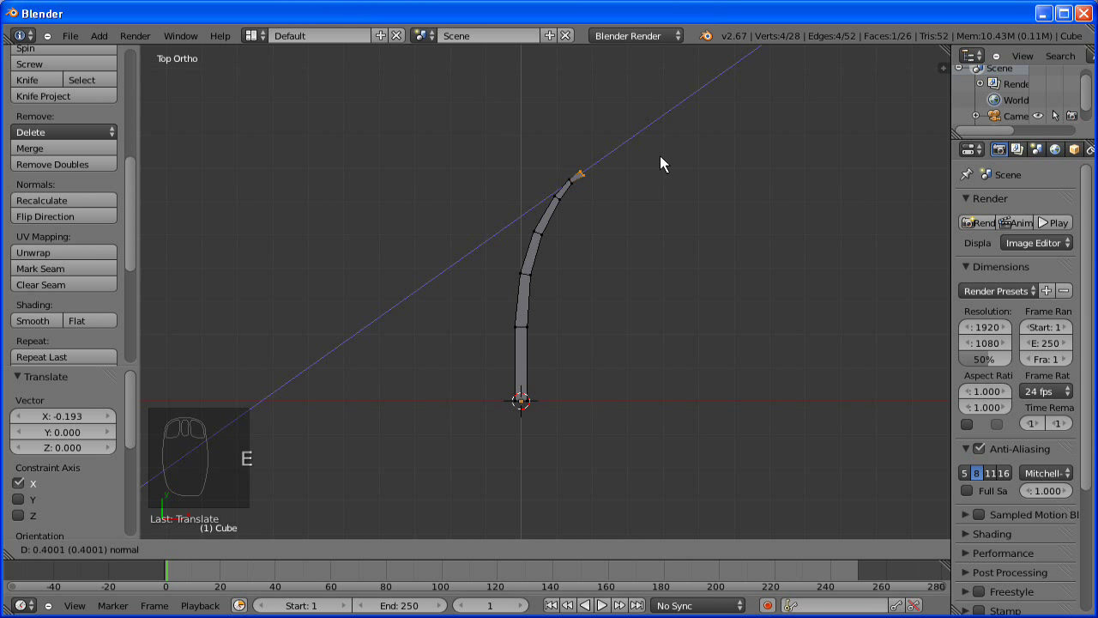
pyautogui.click(665, 168)
pyautogui.press('r')
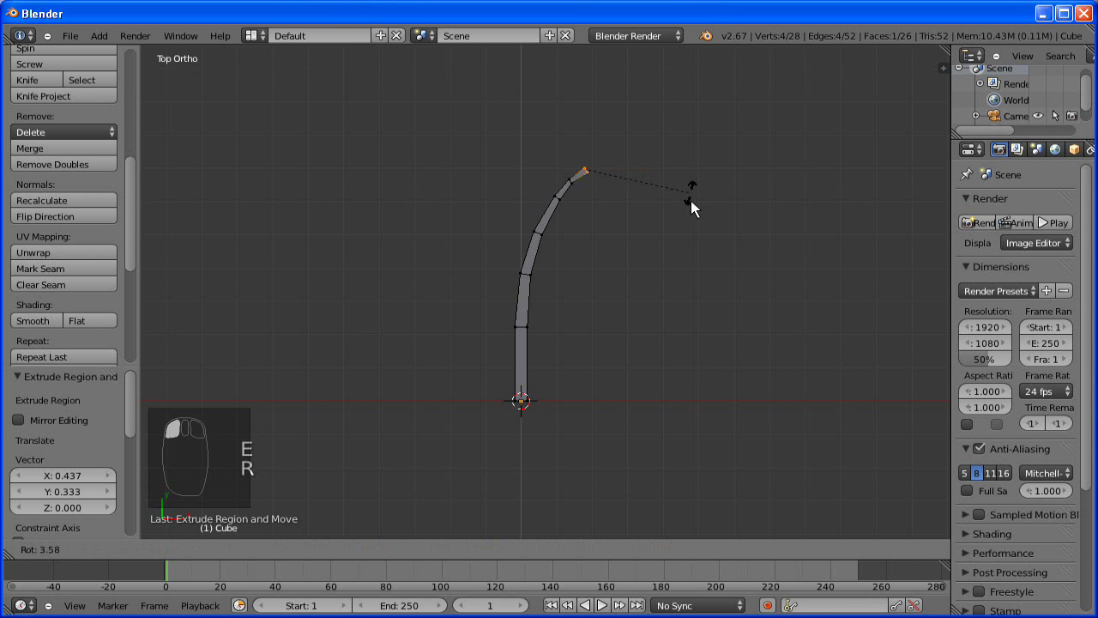
pyautogui.click(678, 244)
pyautogui.press('s')
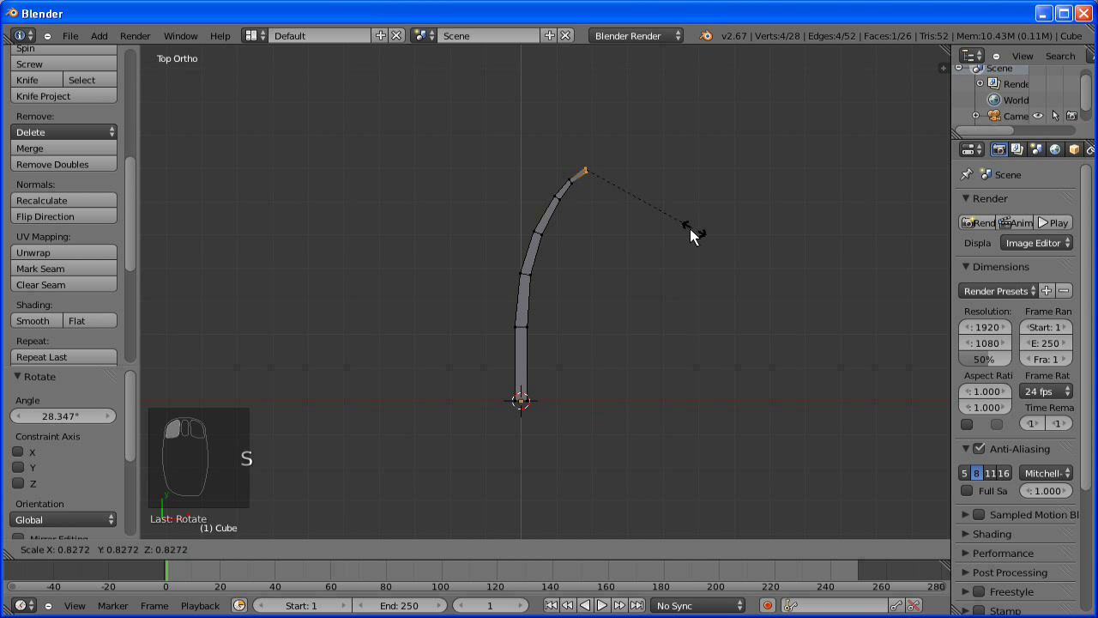
pyautogui.click(639, 180)
pyautogui.moveTo(645, 171); pyautogui.dragTo(641, 172)
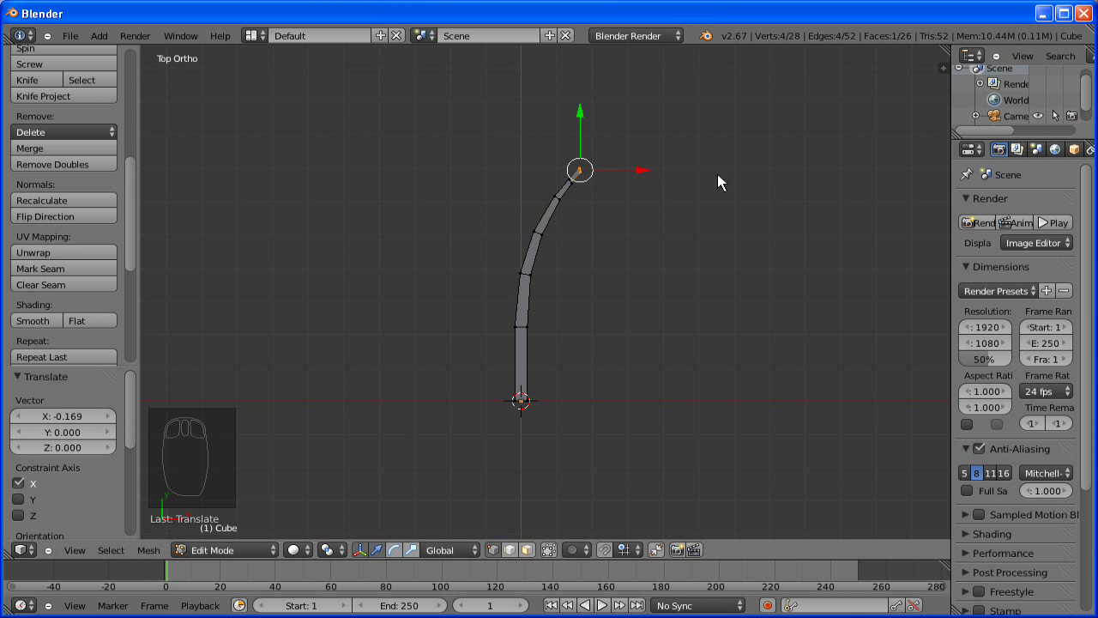
# Rotate the limb tip back -10°, scale it to 1.064, and return to Object Mode
pyautogui.scroll(4, 629, 159)
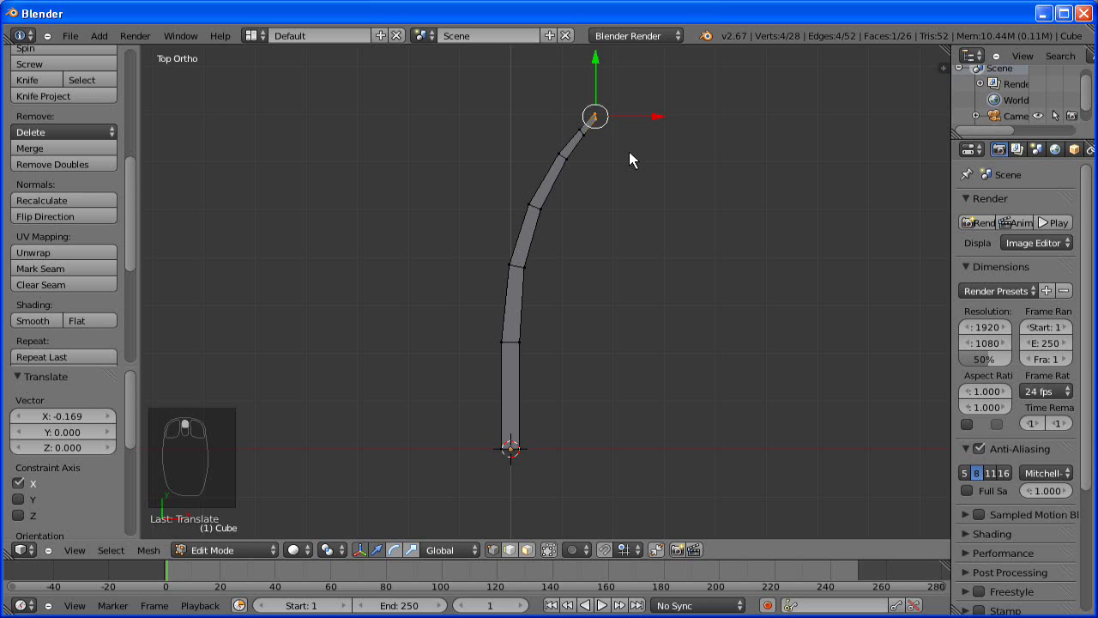
pyautogui.keyDown('shift'); pyautogui.scroll(6, 628, 365); pyautogui.keyUp('shift')
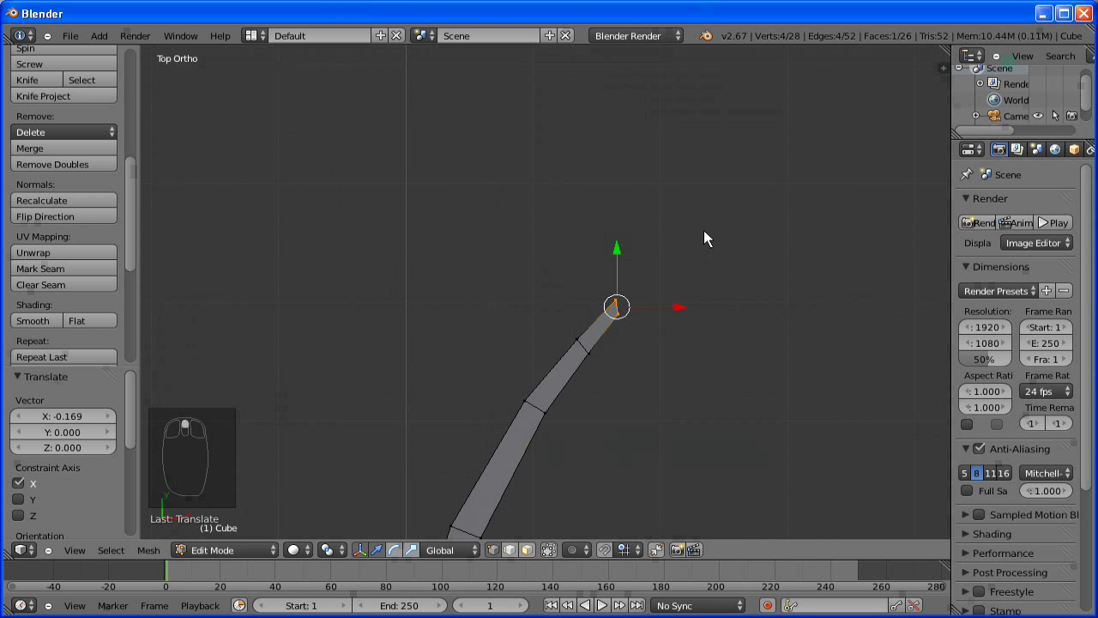
pyautogui.press('r')
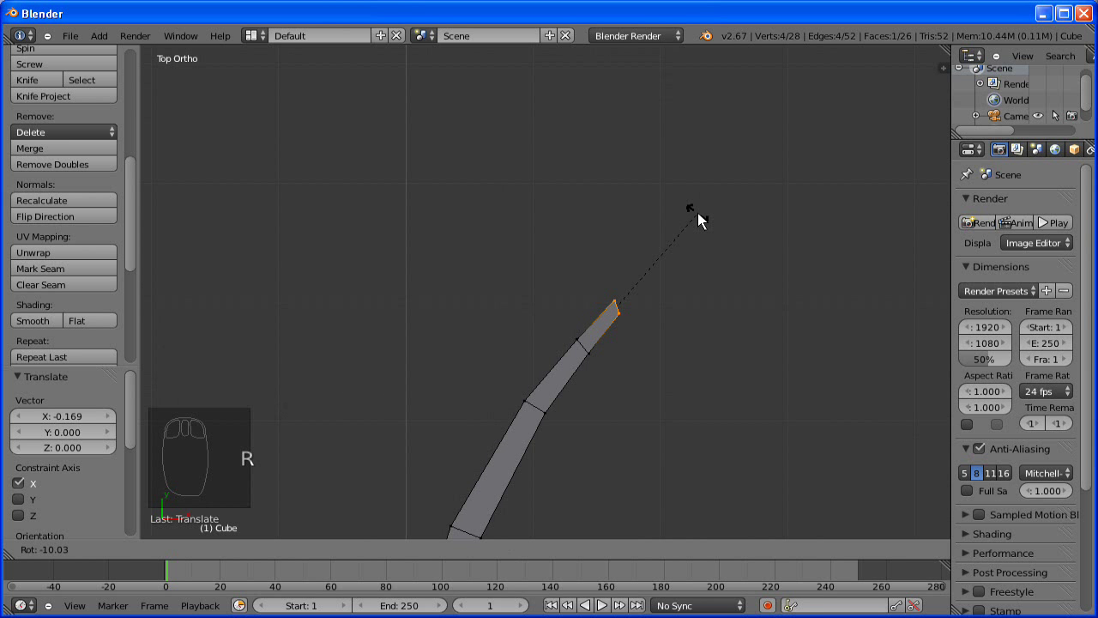
pyautogui.click(698, 215)
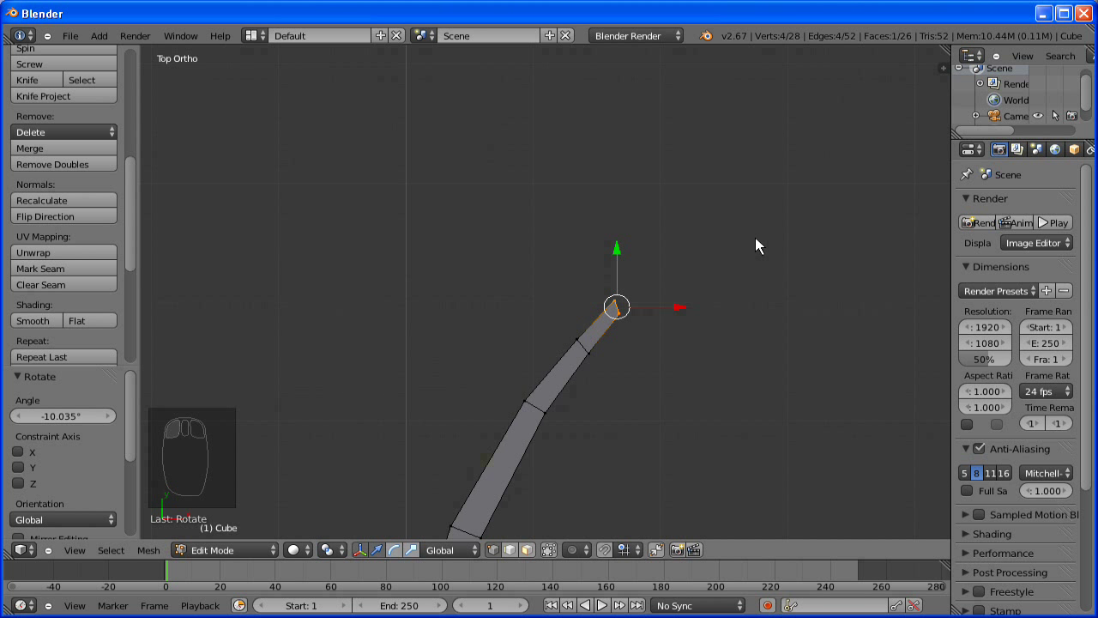
pyautogui.press('s')
pyautogui.click(763, 237)
pyautogui.click(688, 329)
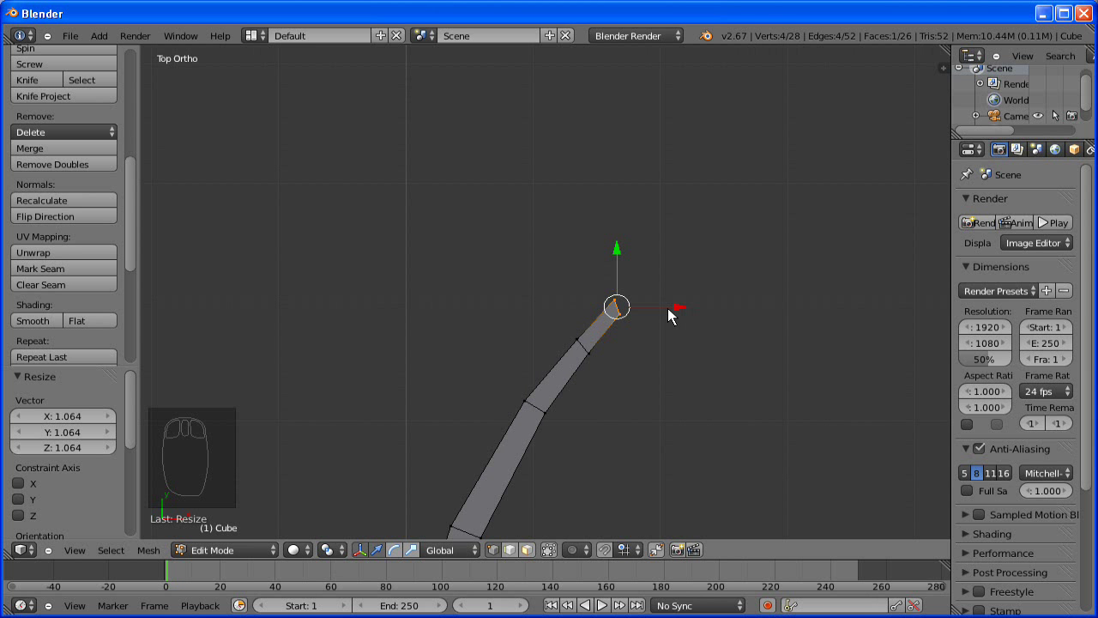
pyautogui.scroll(-5, 667, 308)
pyautogui.scroll(-4, 668, 307)
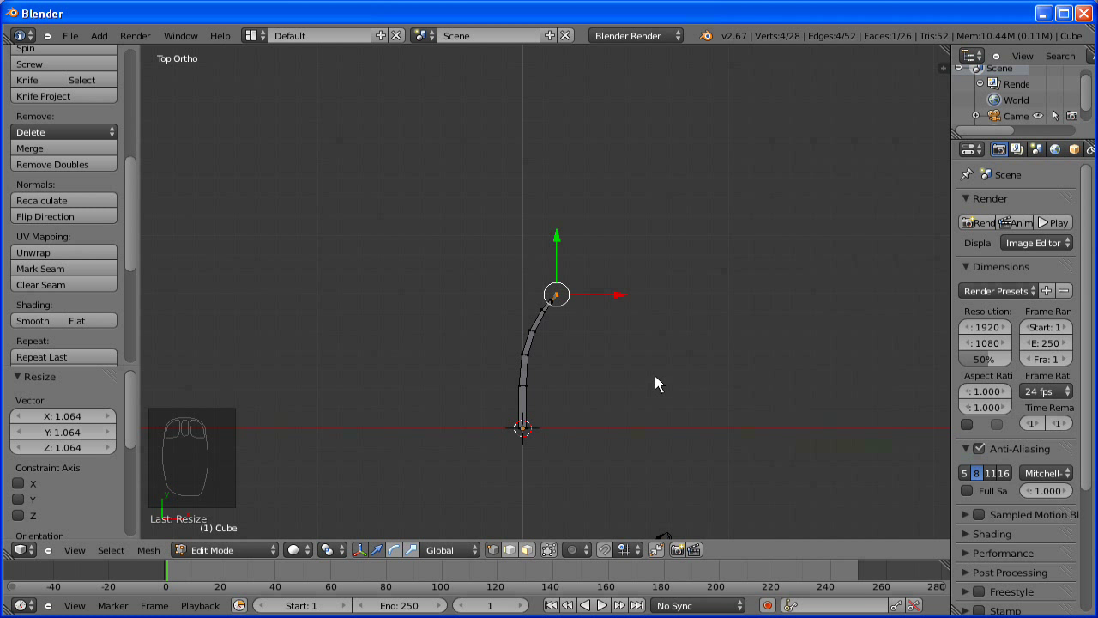
pyautogui.press('Tab')
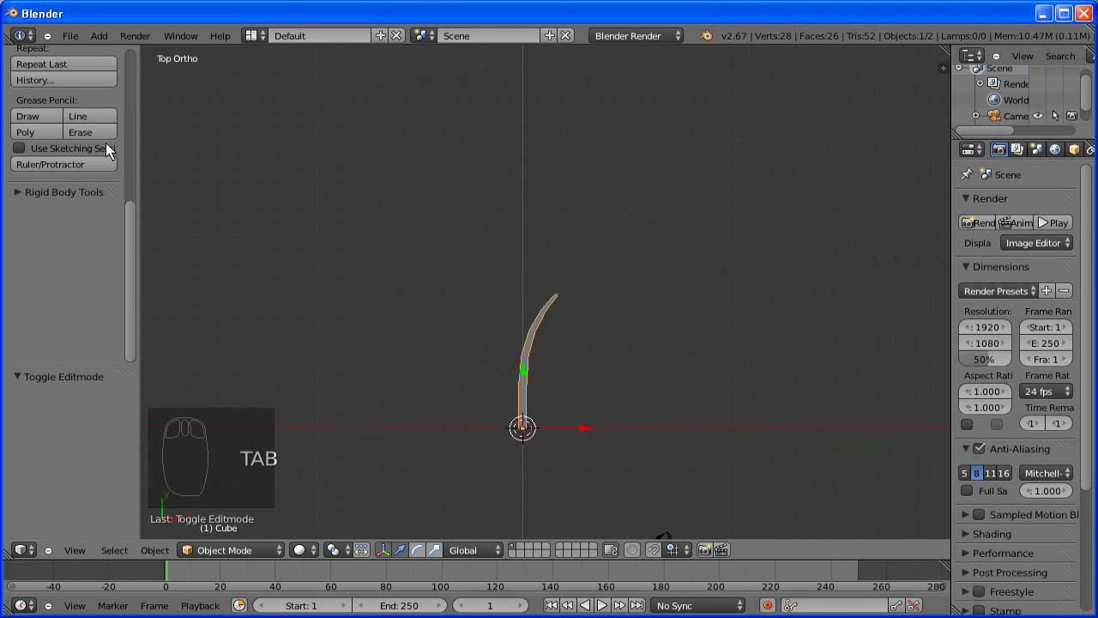
# Apply Smooth shading to the curved limb, deselect everything, then reselect the limb
pyautogui.moveTo(128, 212); pyautogui.dragTo(128, 114)
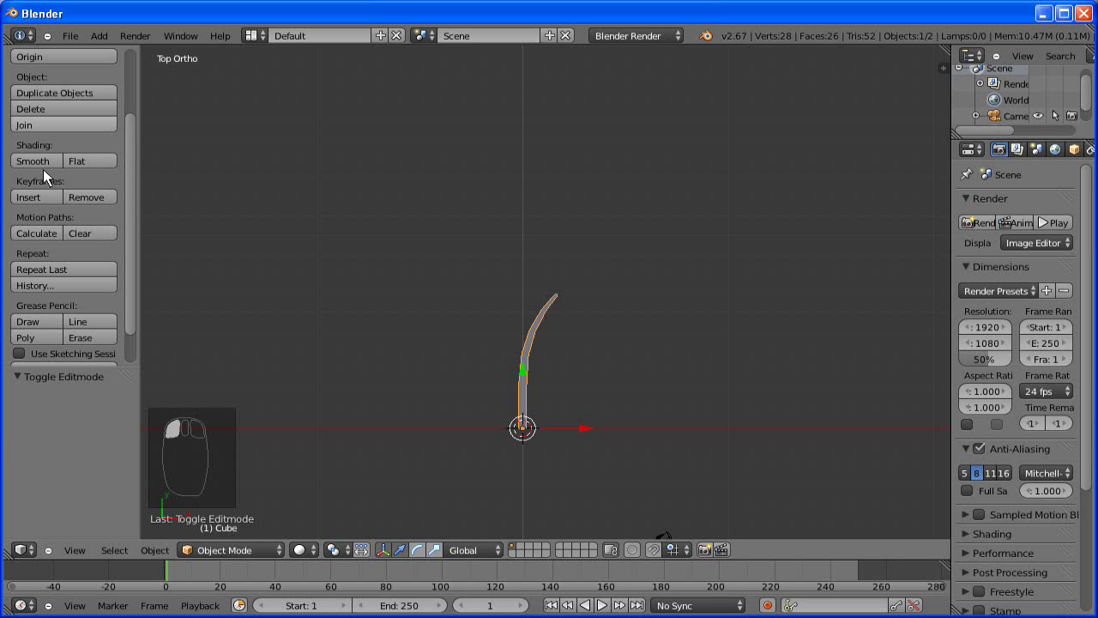
pyautogui.click(41, 160)
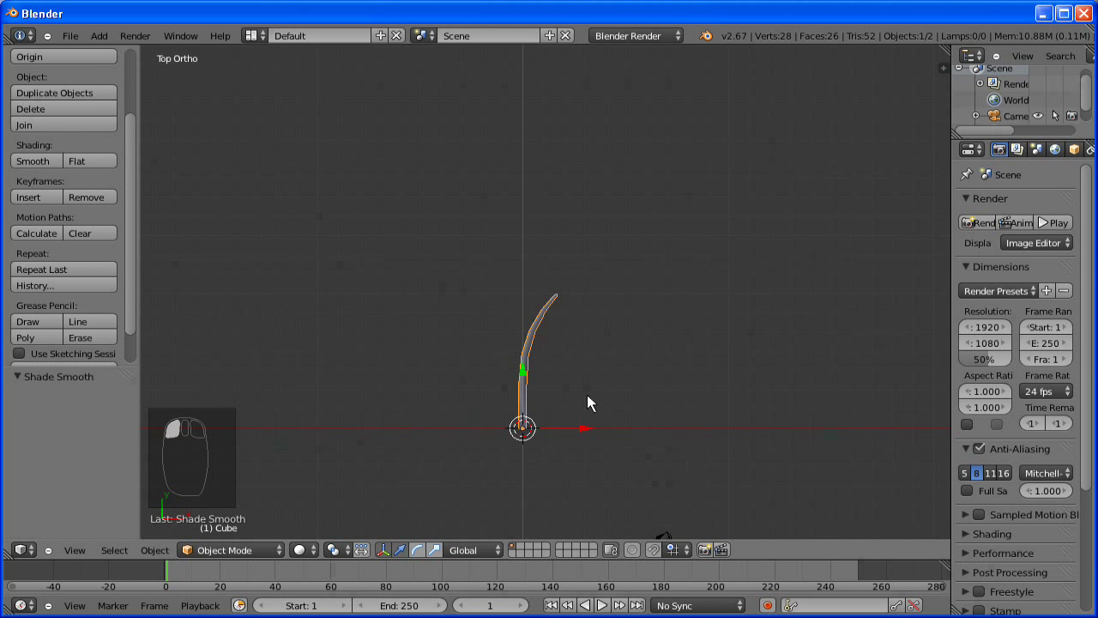
pyautogui.keyDown('shift'); pyautogui.moveTo(581, 363); pyautogui.dragTo(554, 259, button='middle'); pyautogui.keyUp('shift')
pyautogui.press('a')
pyautogui.scroll(4, 520, 282)
pyautogui.keyDown('shift'); pyautogui.moveTo(569, 316); pyautogui.dragTo(576, 323, button='middle'); pyautogui.keyUp('shift')
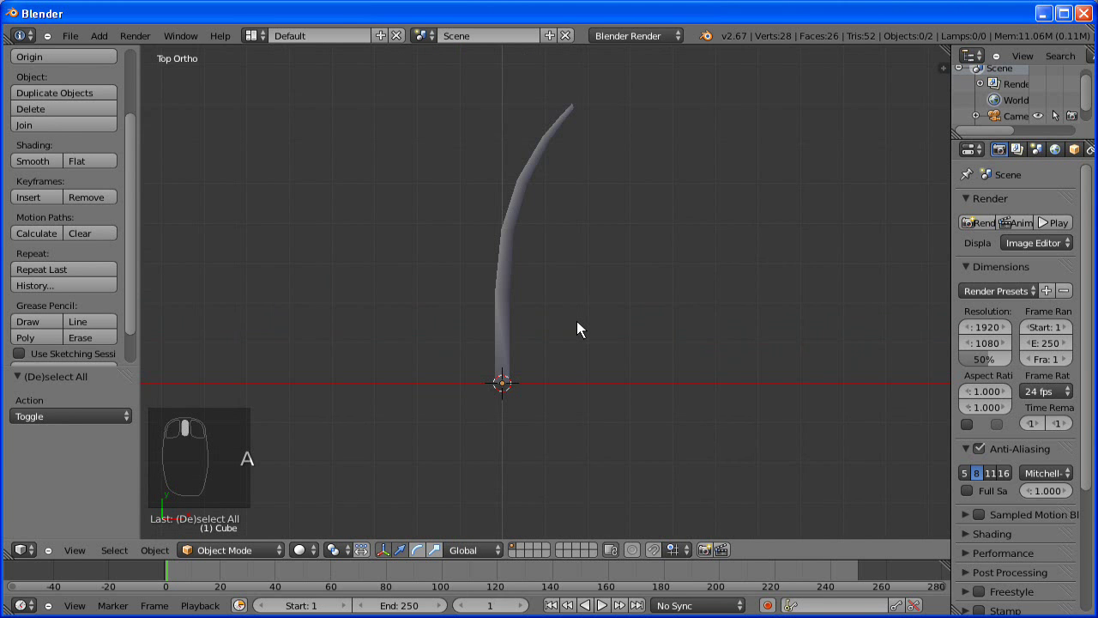
pyautogui.rightClick(515, 284)
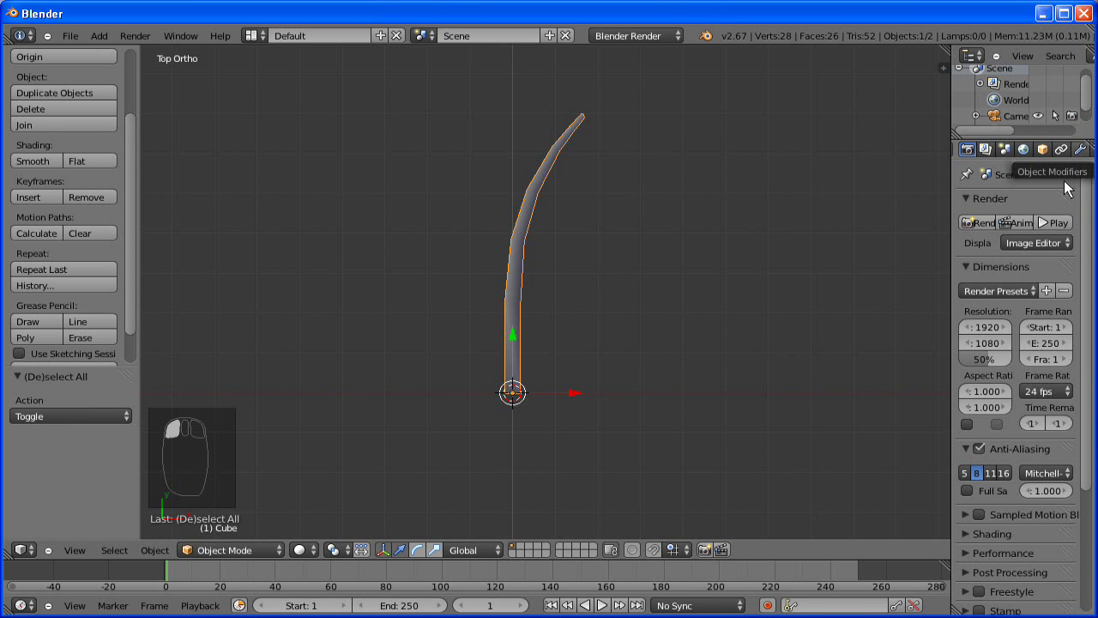
# Add a Mirror modifier to the limb mirroring across Y instead of X, and apply it
pyautogui.click(1080, 149)
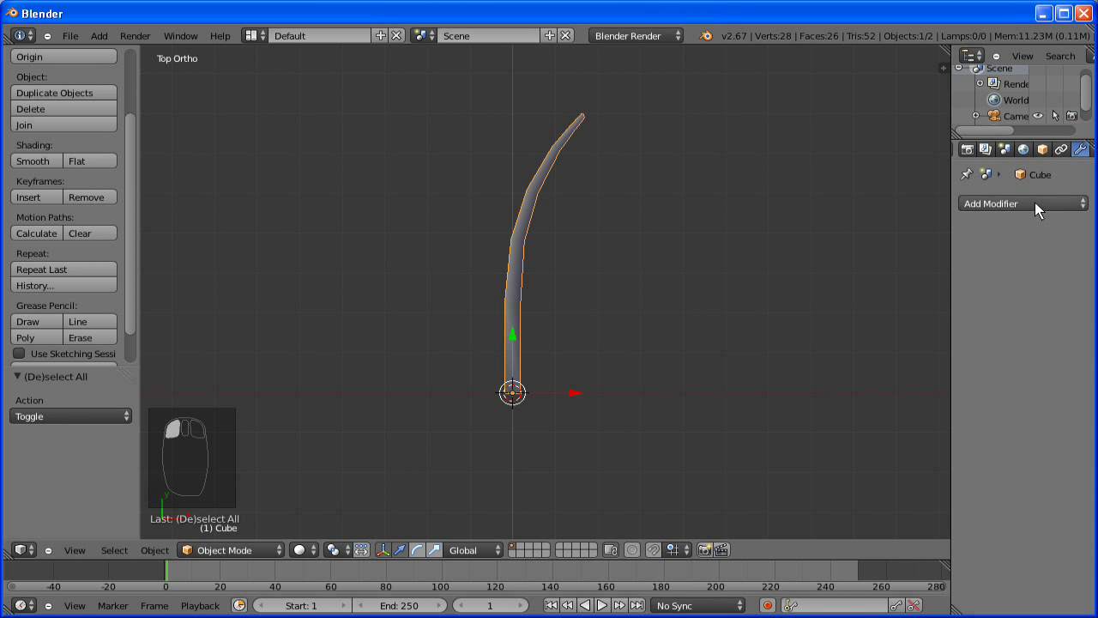
pyautogui.click(1035, 203)
pyautogui.click(699, 361)
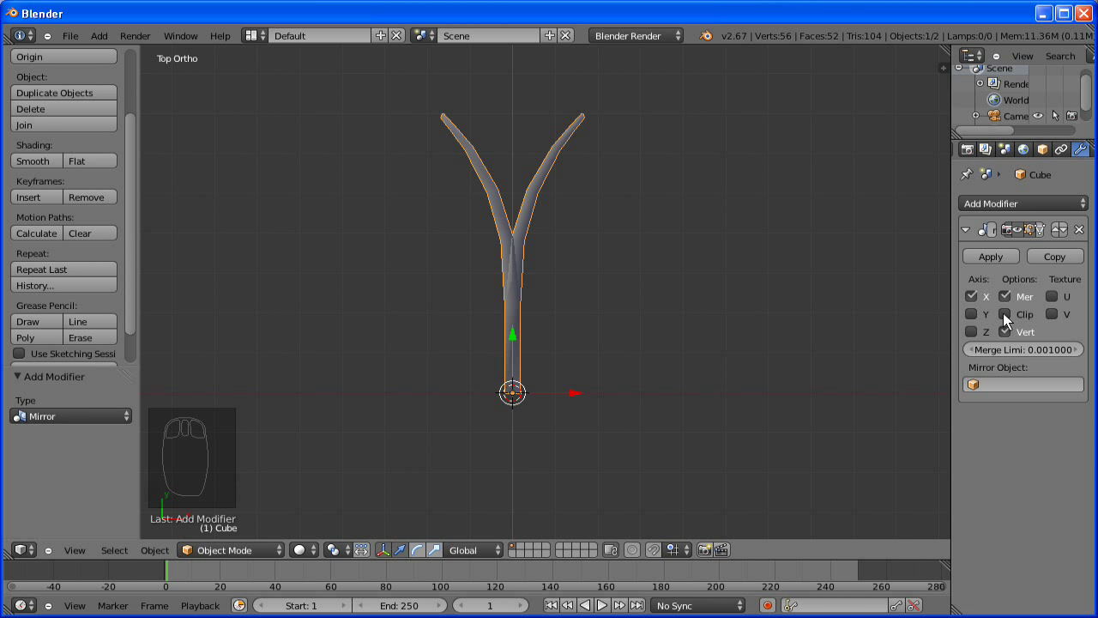
pyautogui.click(973, 298)
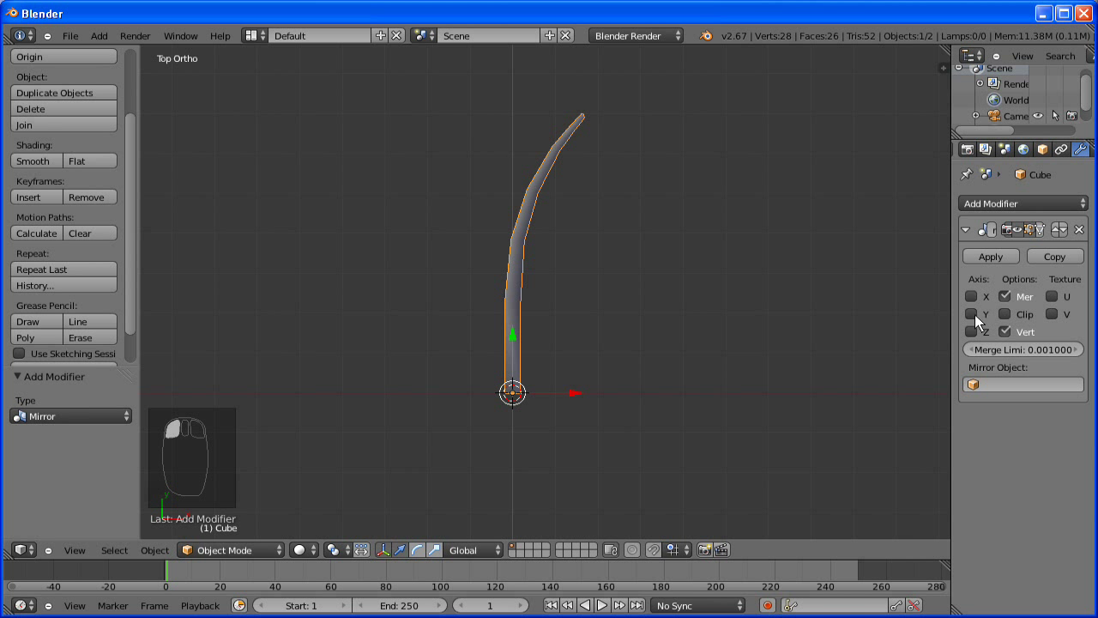
pyautogui.click(972, 314)
pyautogui.click(988, 255)
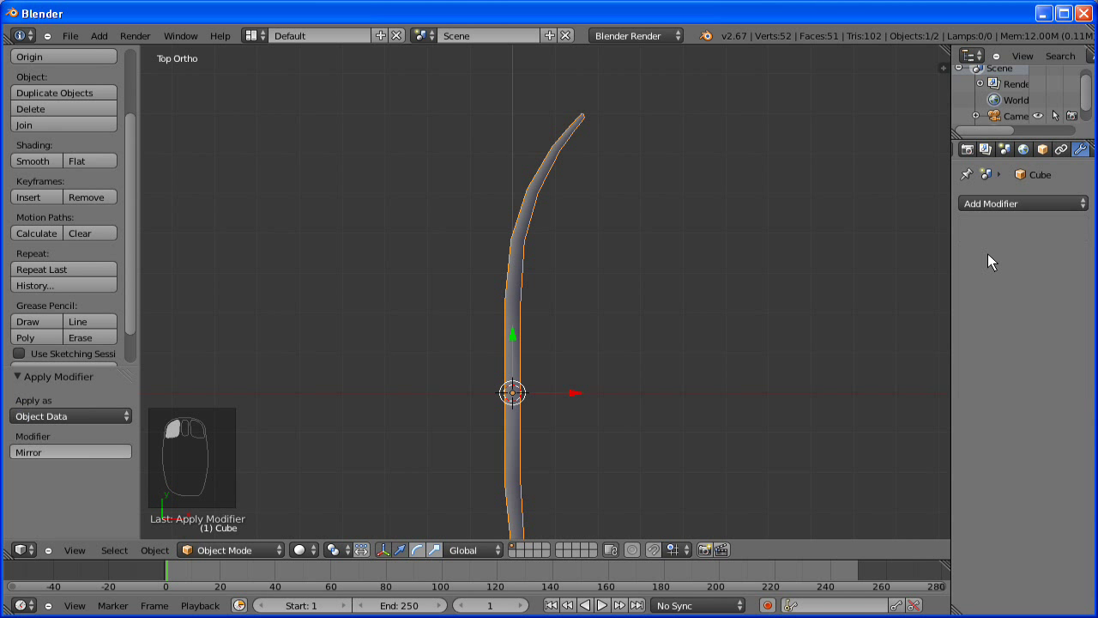
# Deselect the bow in Edit and Object Mode and switch to the top view
pyautogui.press('Tab')
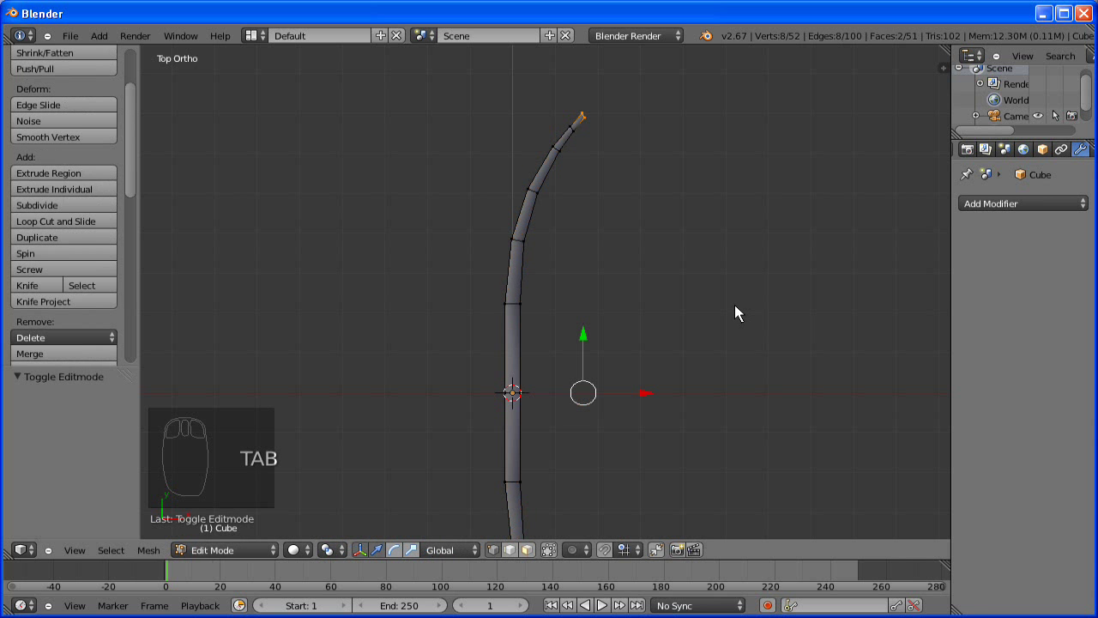
pyautogui.scroll(-3, 685, 360)
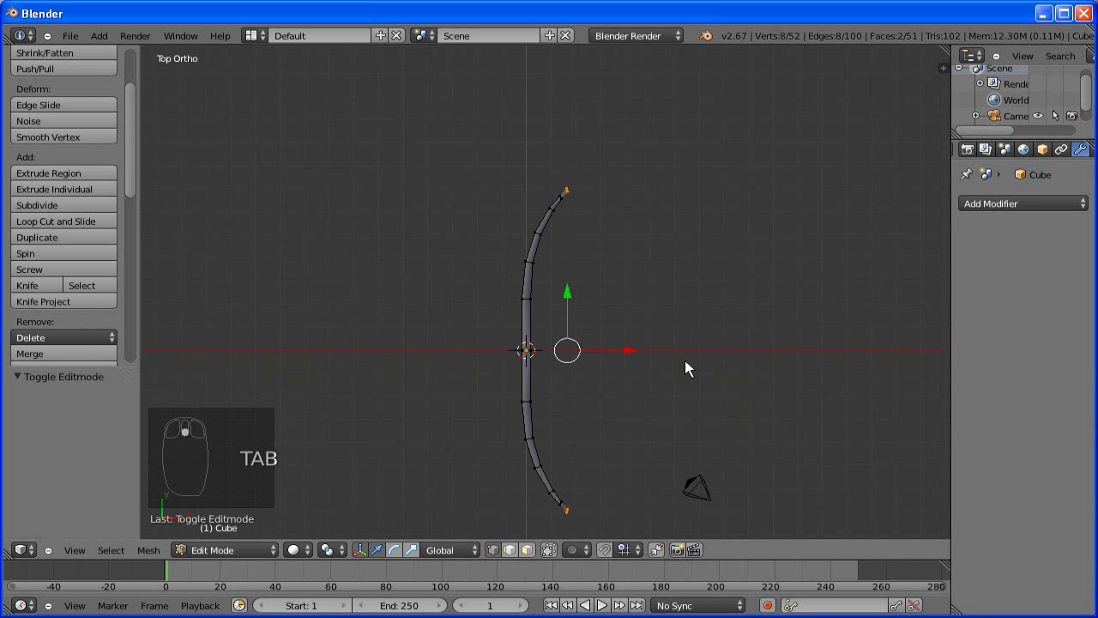
pyautogui.press('a')
pyautogui.press('a')
pyautogui.keyDown('shift'); pyautogui.moveTo(685, 361); pyautogui.dragTo(498, 293, button='middle'); pyautogui.keyUp('shift')
pyautogui.press('Tab')
pyautogui.press('a')
pyautogui.press('a')
pyautogui.press('KP_7')
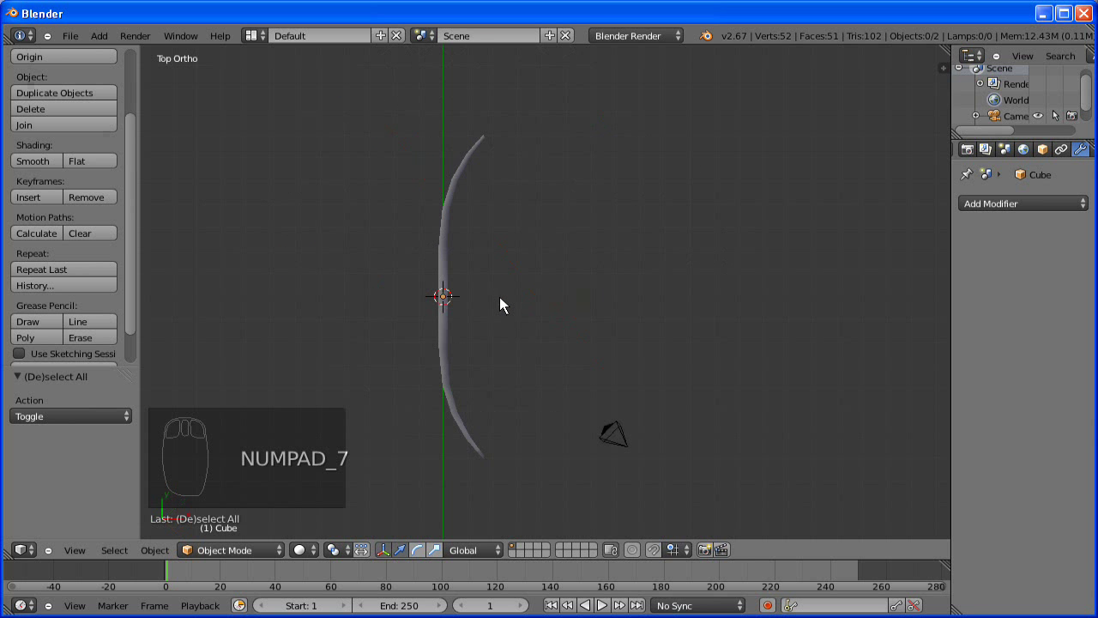
# Zoom the top view onto the bow's centre and enter Edit Mode
pyautogui.scroll(2, 501, 305)
pyautogui.keyDown('shift'); pyautogui.moveTo(578, 311); pyautogui.dragTo(655, 280, button='middle'); pyautogui.keyUp('shift')
pyautogui.scroll(2, 629, 267)
pyautogui.press('Tab')
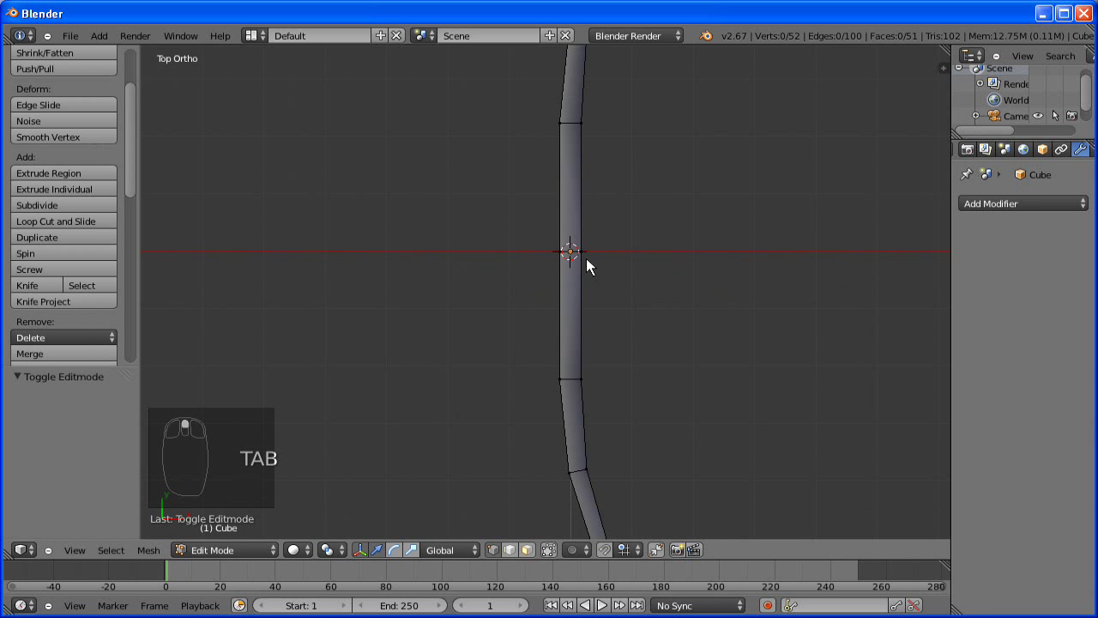
pyautogui.scroll(2, 604, 256)
pyautogui.keyDown('shift'); pyautogui.moveTo(577, 313); pyautogui.dragTo(494, 381, button='middle'); pyautogui.keyUp('shift')
pyautogui.keyDown('shift'); pyautogui.moveTo(179, 101); pyautogui.dragTo(118, 50, button='middle'); pyautogui.keyUp('shift')
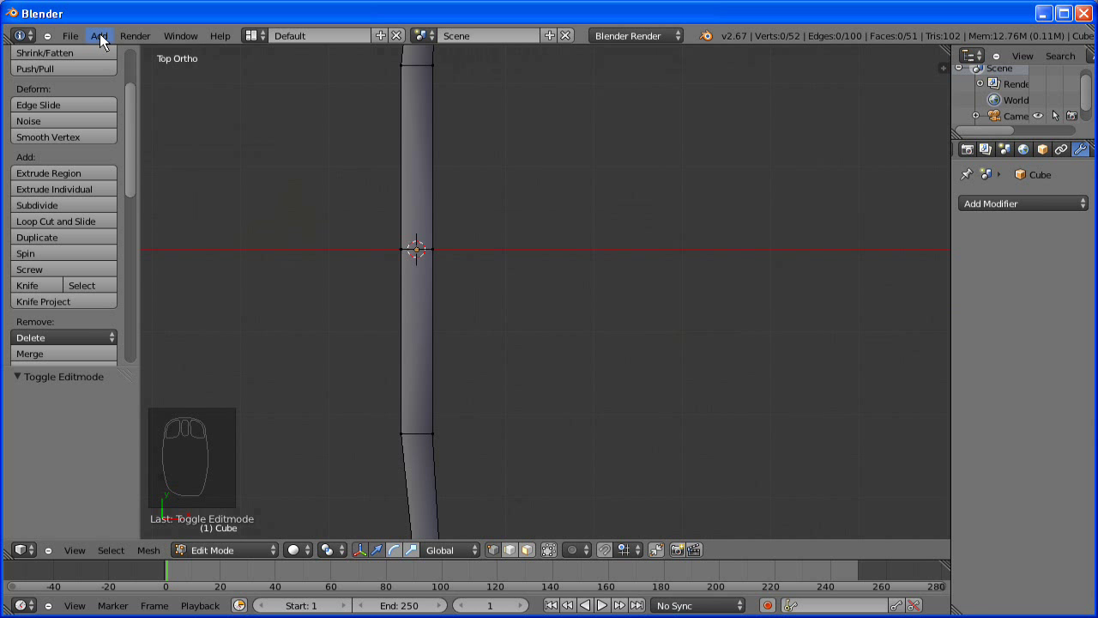
# Add a mesh cube at the middle of the bow and begin scaling it
pyautogui.click(99, 36)
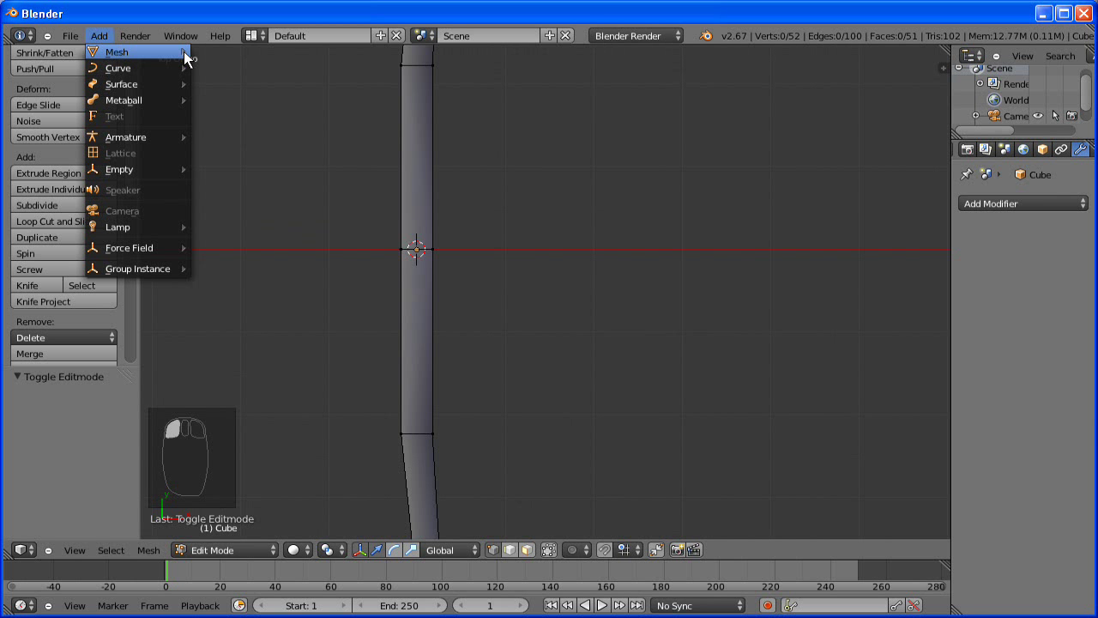
pyautogui.moveTo(171, 52)
pyautogui.click(230, 71)
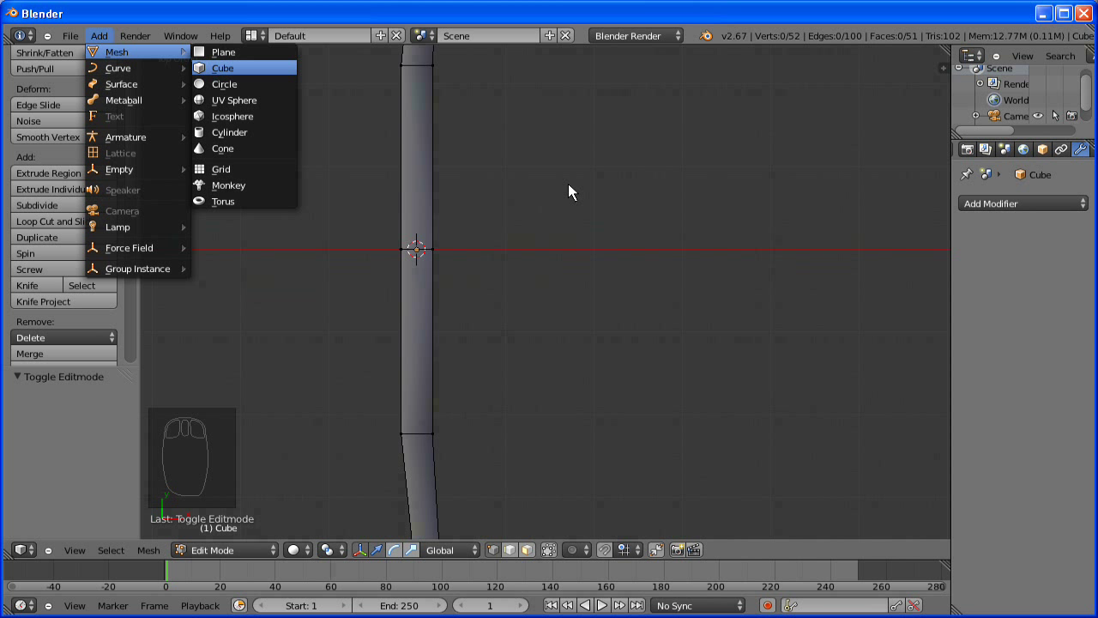
pyautogui.press('s')
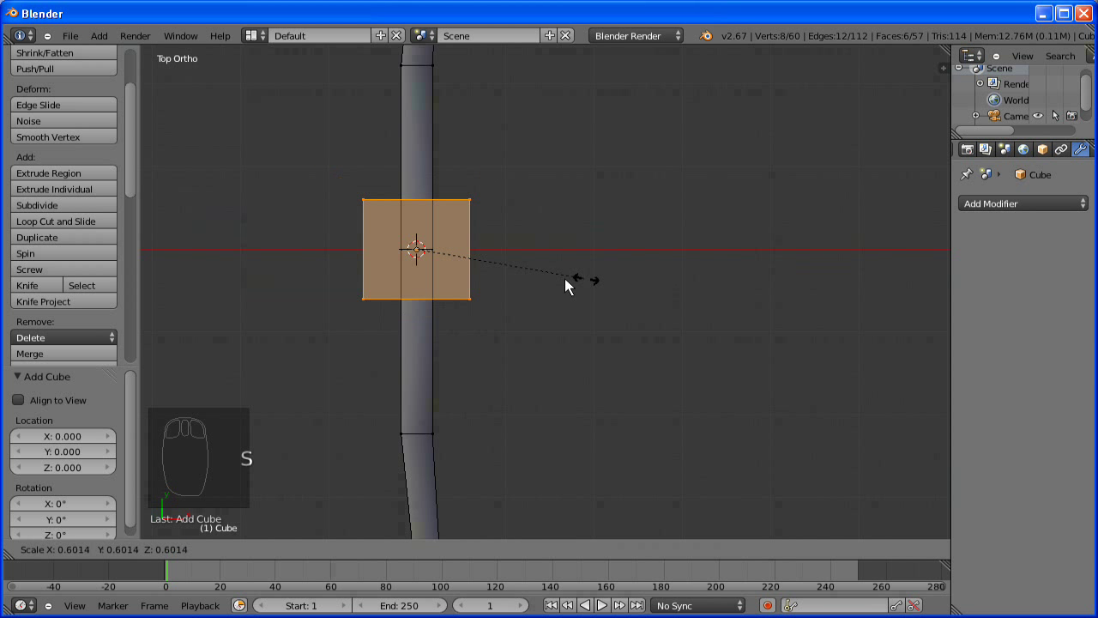
# Shrink the cube to 0.211 and stretch it 4.768 along Y into a grip box
pyautogui.click(475, 262)
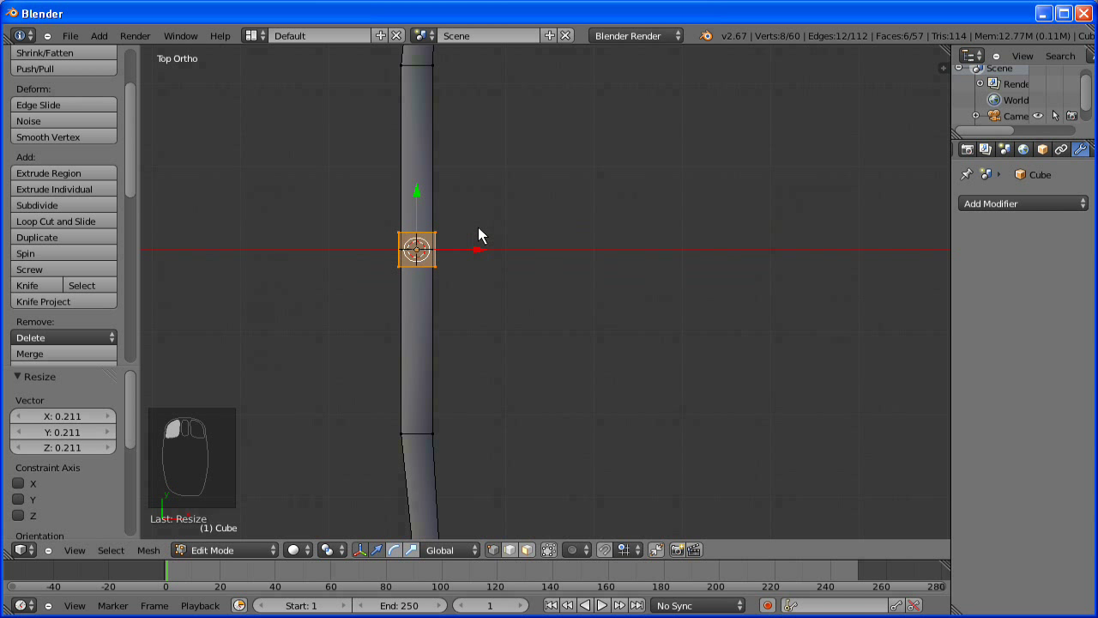
pyautogui.press('s')
pyautogui.press('y')
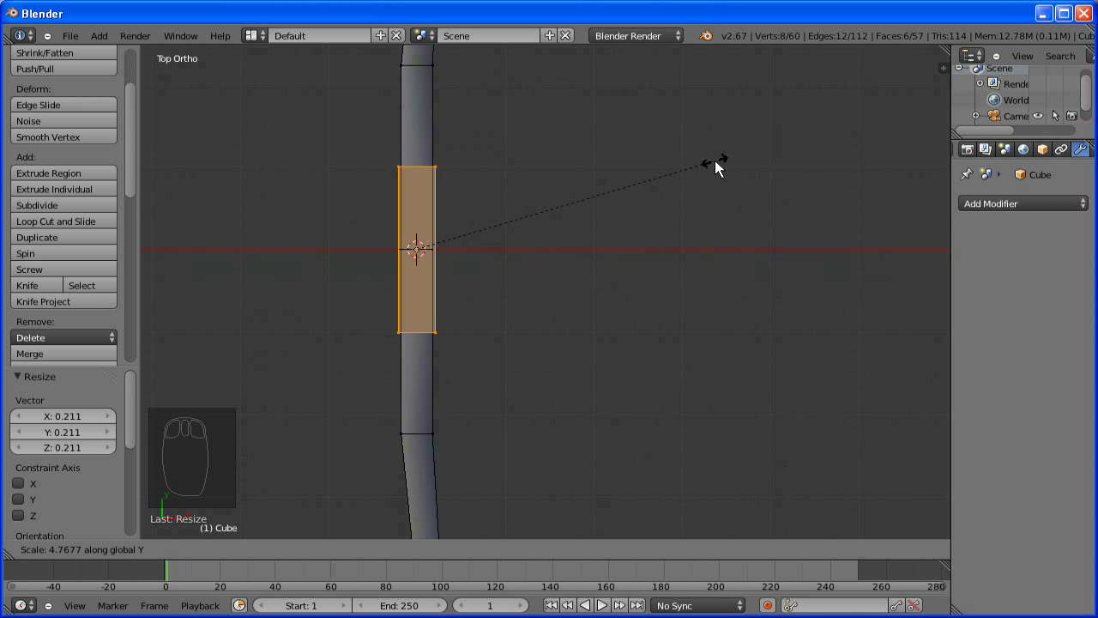
pyautogui.click(716, 161)
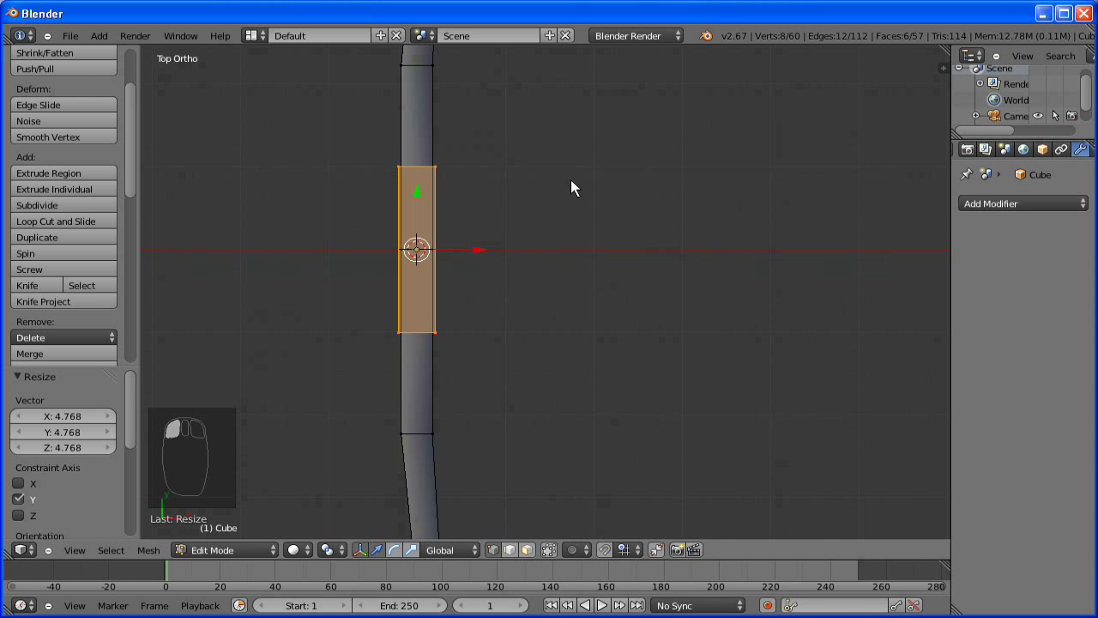
# Orbit the view to inspect the grip at an angle, then re-enter Edit Mode
pyautogui.press('Tab')
pyautogui.moveTo(466, 302); pyautogui.dragTo(434, 281, button='middle')
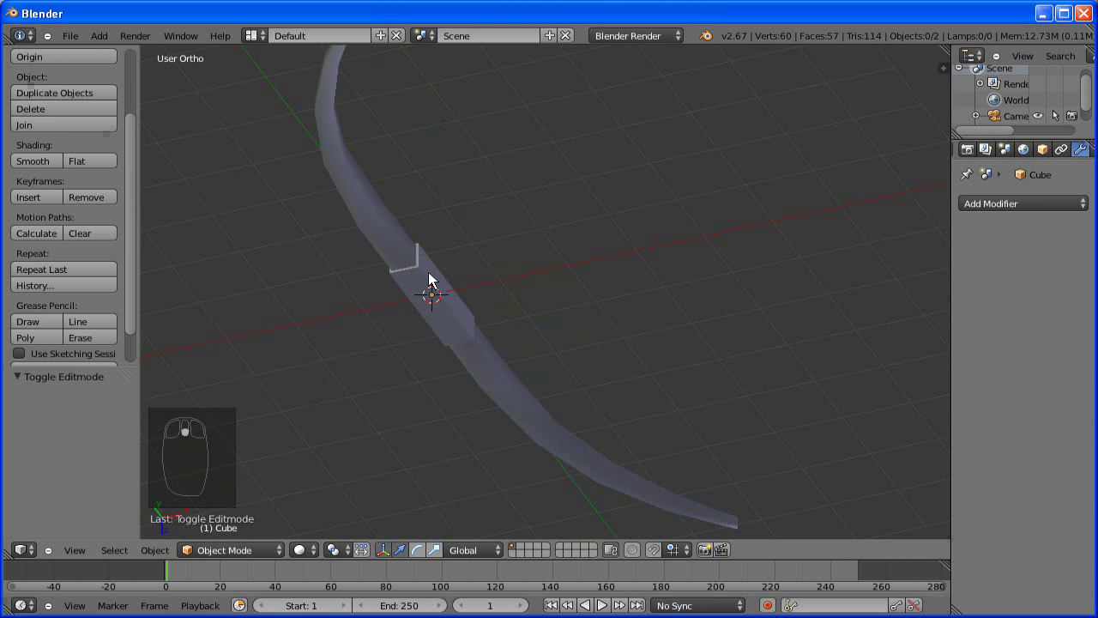
pyautogui.press('Tab')
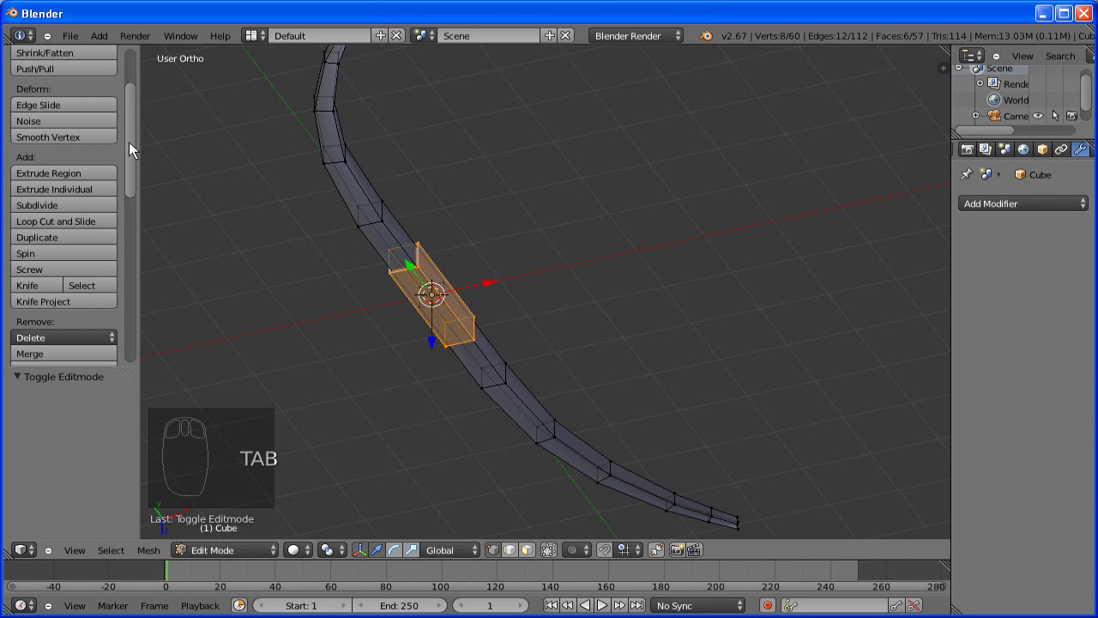
# Shade the bow mesh smooth and orbit around the object to inspect it
pyautogui.moveTo(130, 141)
pyautogui.mouseDown()
pyautogui.moveTo(133, 105)
pyautogui.moveTo(121, 94)
pyautogui.moveTo(129, 254)
pyautogui.mouseUp()
pyautogui.click(44, 262)
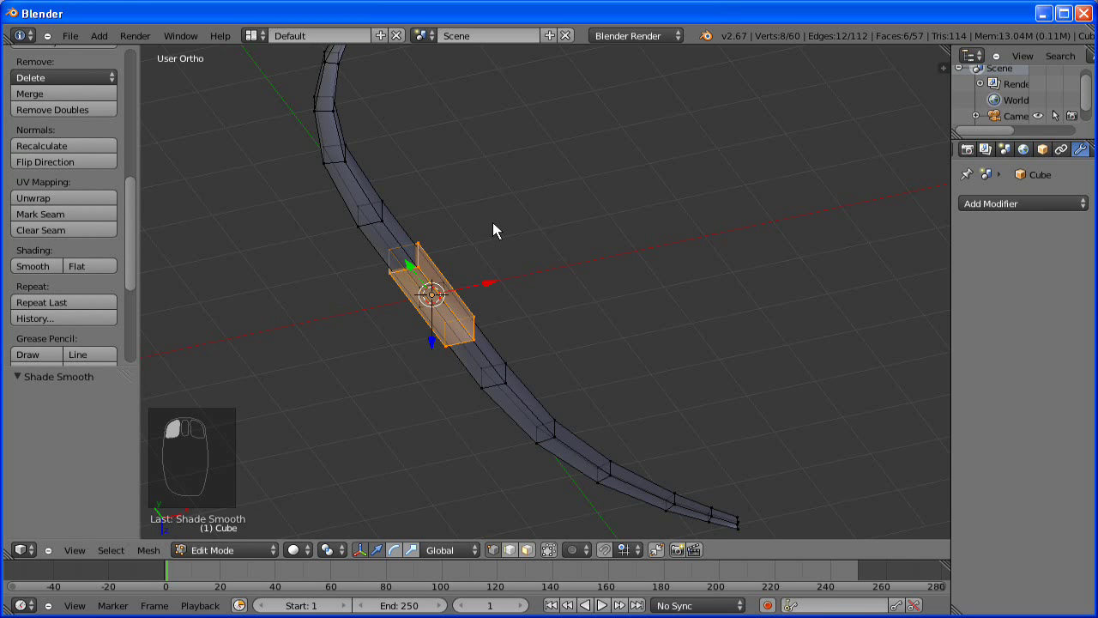
pyautogui.press('Tab')
pyautogui.moveTo(514, 273); pyautogui.dragTo(509, 100, button='middle')
pyautogui.moveTo(512, 215); pyautogui.dragTo(575, 296, button='middle')
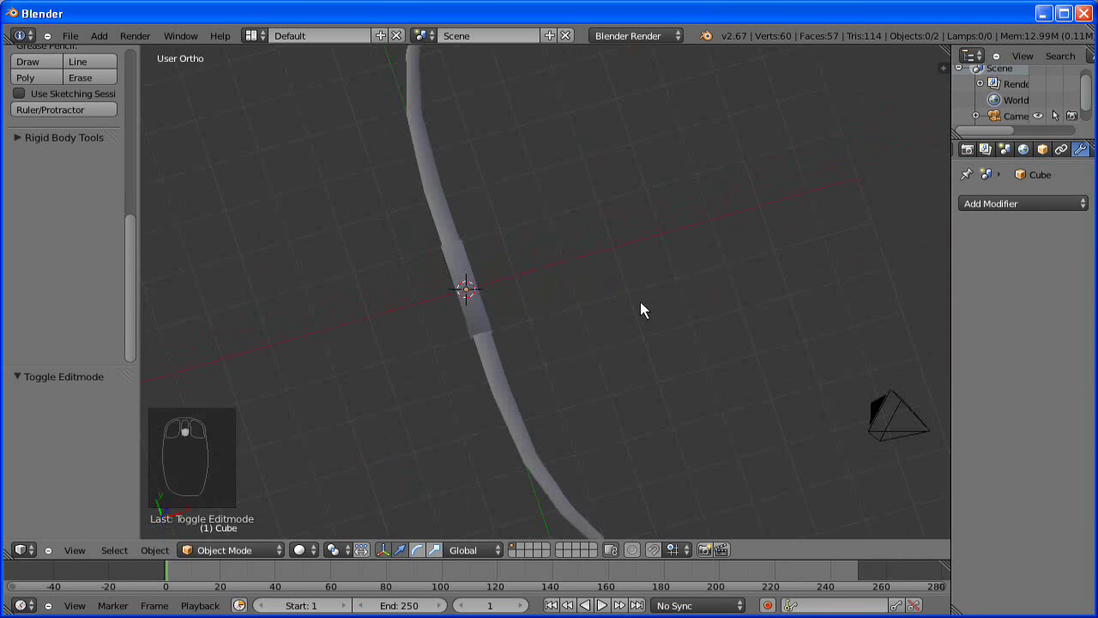
pyautogui.scroll(-3, 641, 301)
pyautogui.moveTo(643, 301); pyautogui.dragTo(533, 263, button='middle')
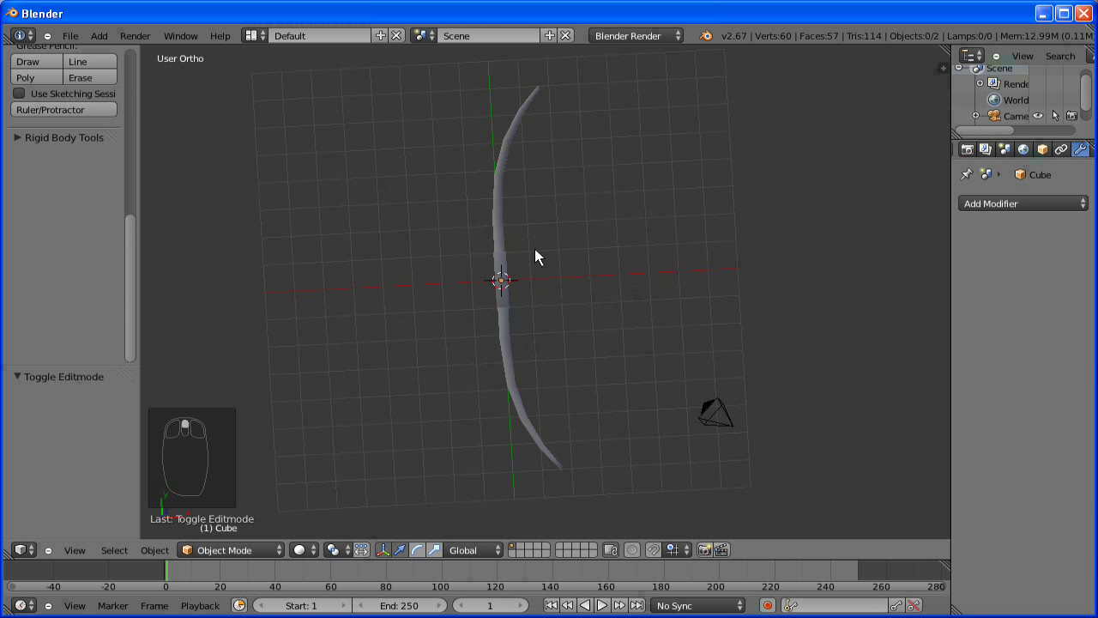
# Back in Edit Mode, deselect all vertices and view the bow from the top
pyautogui.press('Tab')
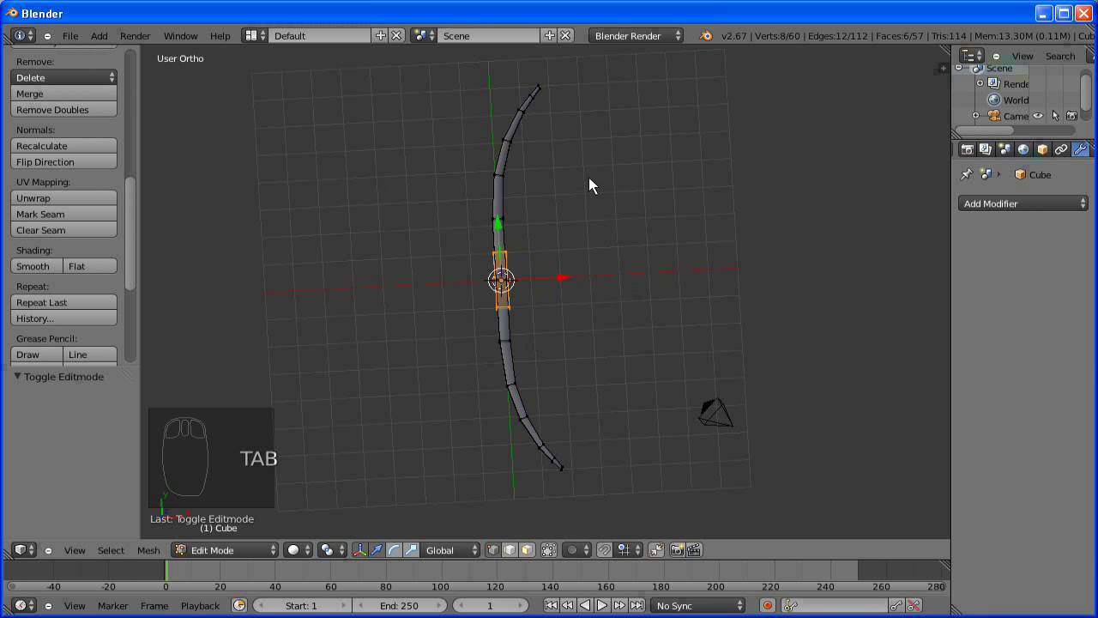
pyautogui.press('a')
pyautogui.press('a')
pyautogui.press('KP_7')
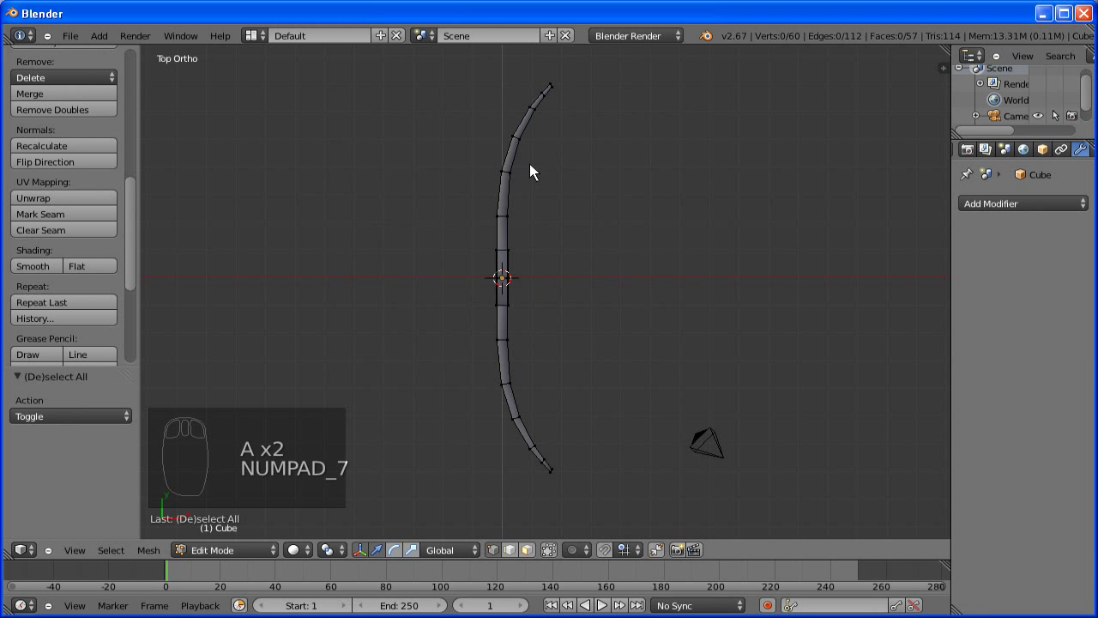
pyautogui.click(98, 39)
# Add a new cube and shrink it to 0.121
pyautogui.moveTo(146, 56)
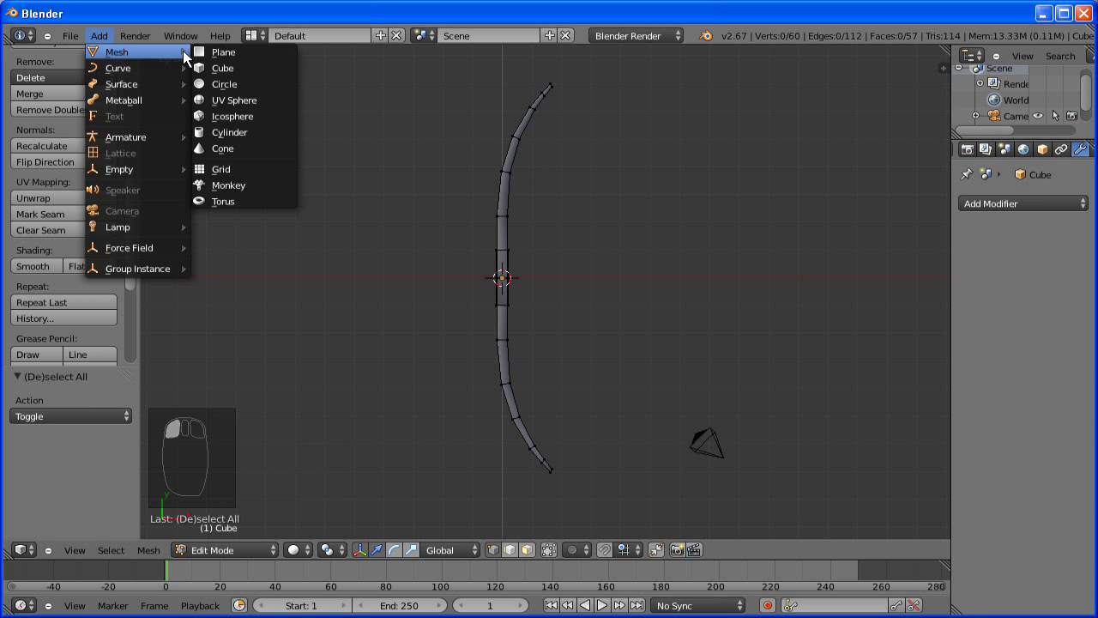
pyautogui.click(232, 67)
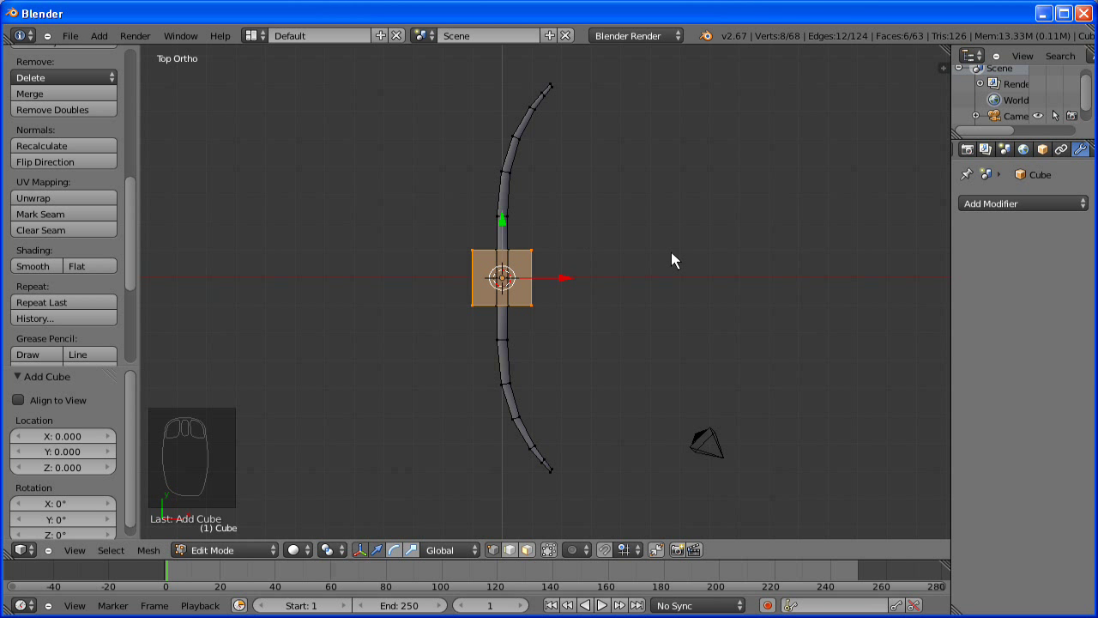
pyautogui.press('s')
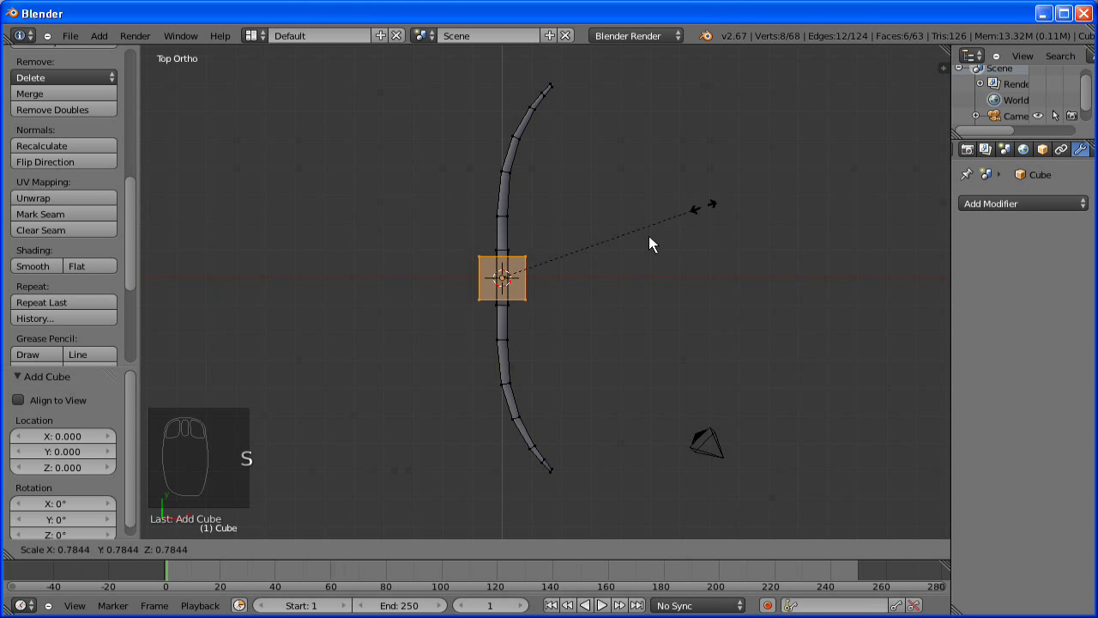
pyautogui.click(534, 272)
# Move the small cube 1.827 along X to the right of the grip and resize it
pyautogui.press('g')
pyautogui.press('x')
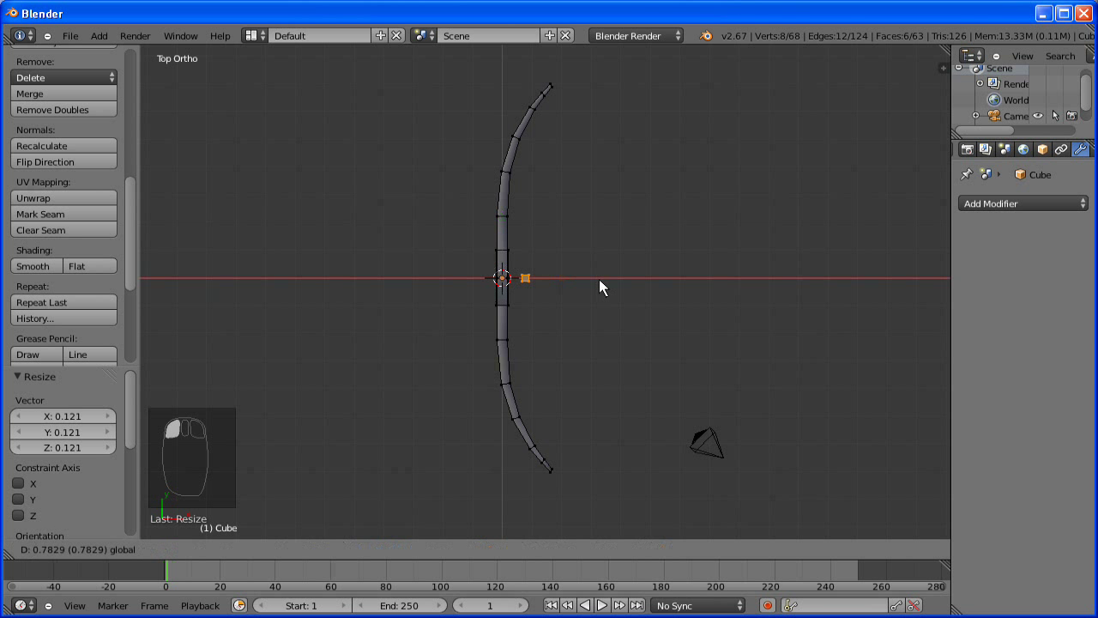
pyautogui.click(625, 279)
pyautogui.press('s')
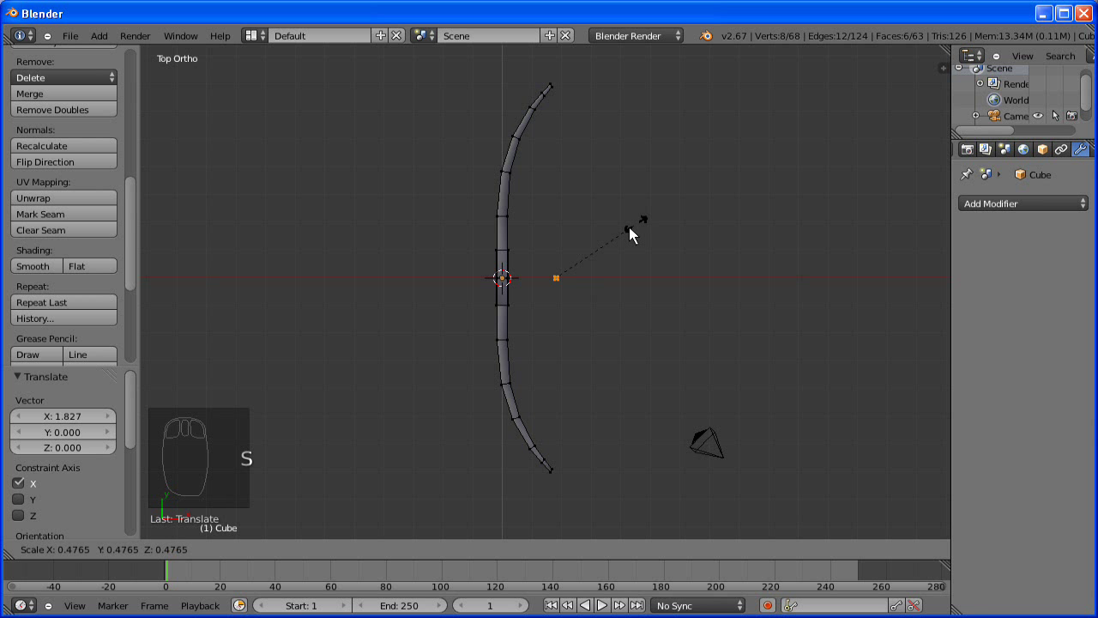
pyautogui.click(609, 247)
# Stretch the small cube along Y into a string reaching both bow tips
pyautogui.press('s')
pyautogui.press('y')
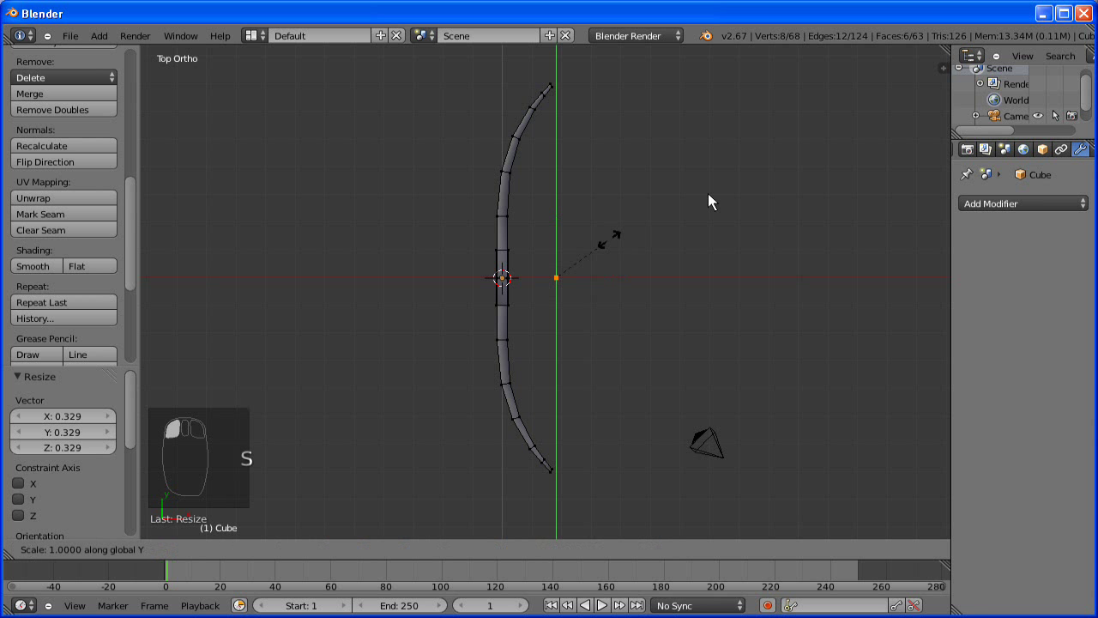
pyautogui.click(680, 216)
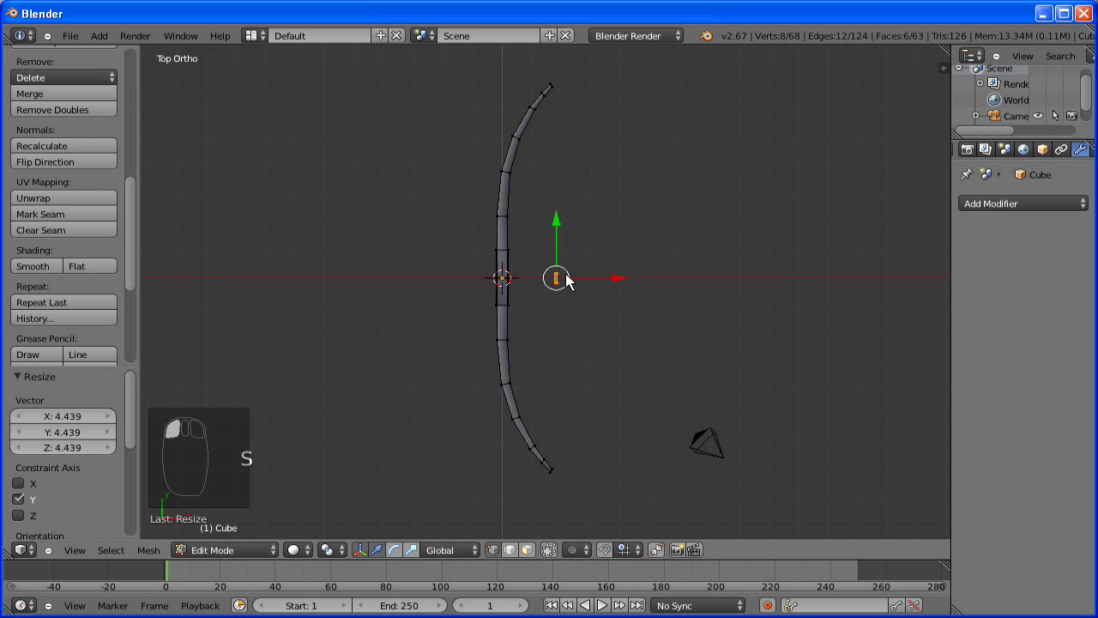
pyautogui.press('s')
pyautogui.press('y')
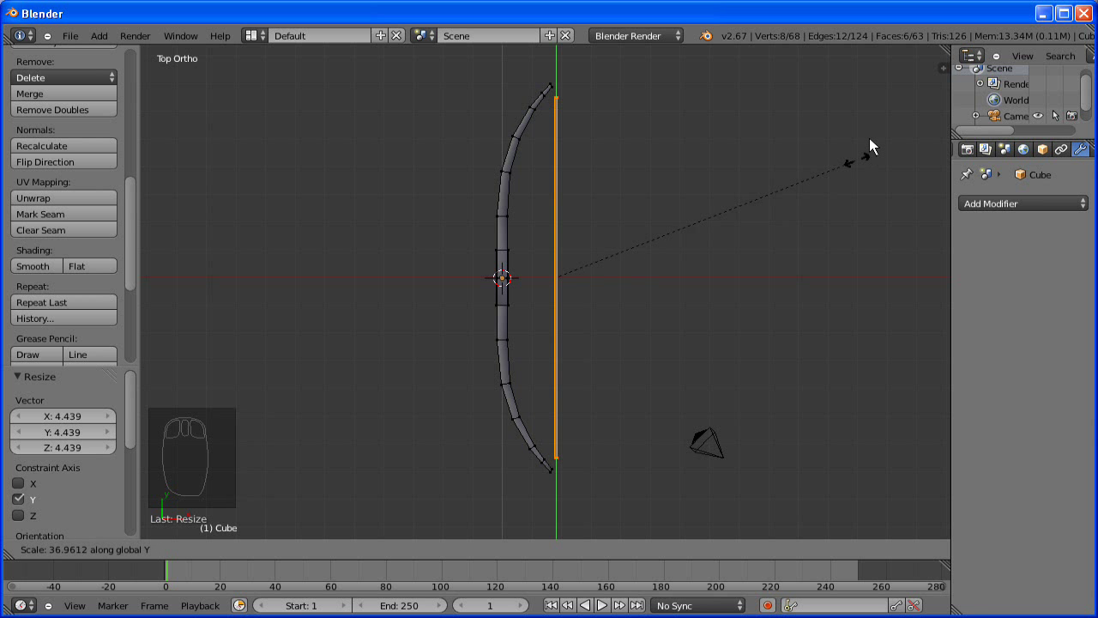
pyautogui.click(849, 151)
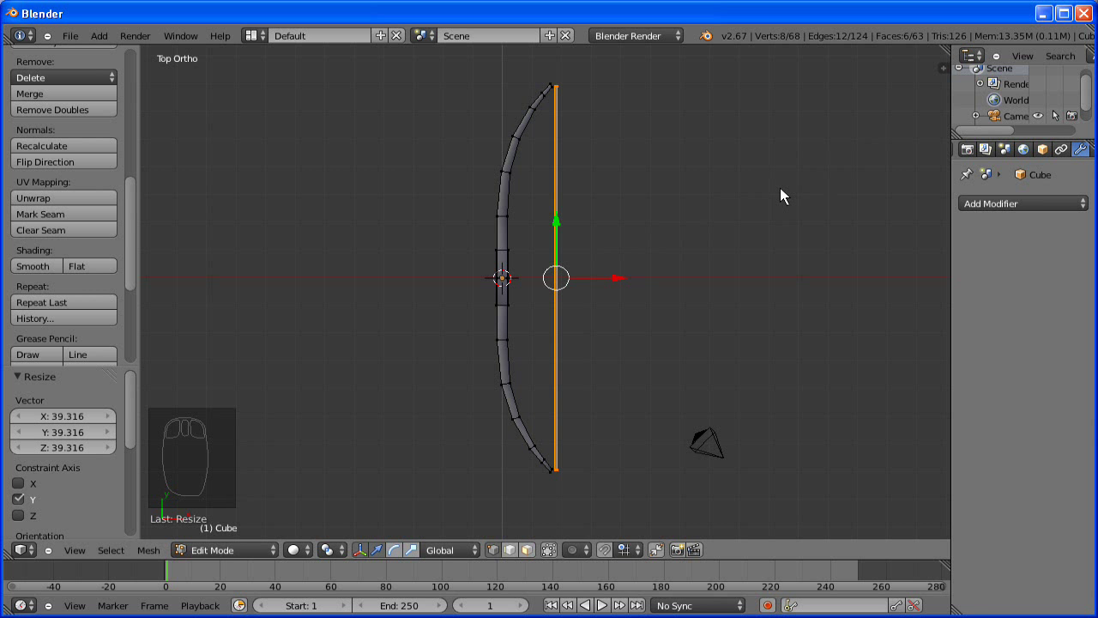
# Thin the string to a fine line while keeping its length fixed
pyautogui.press('s')
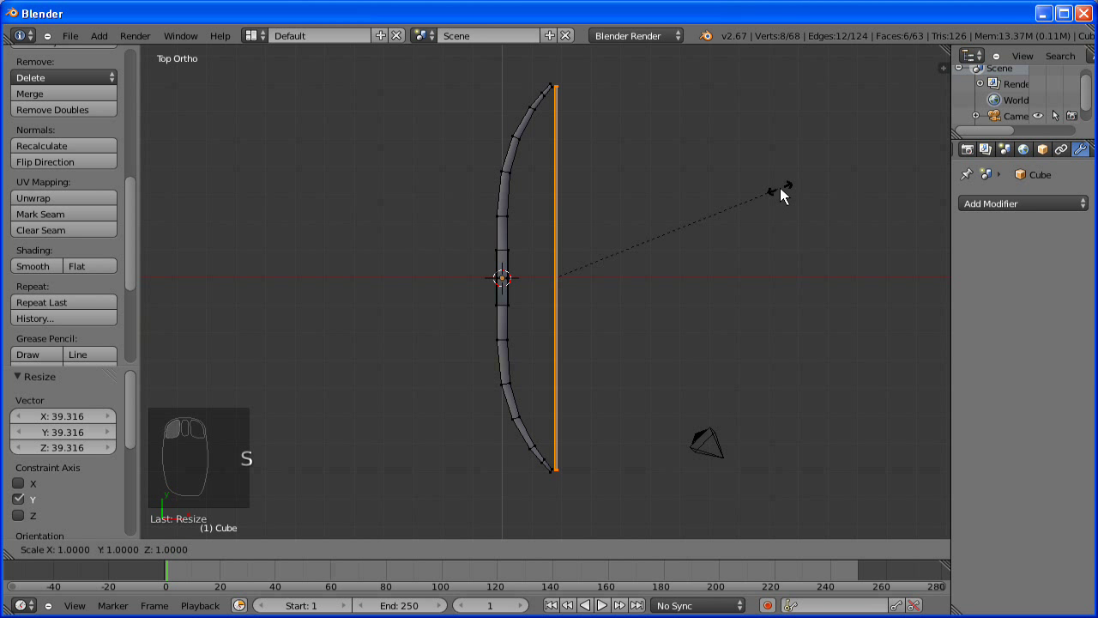
pyautogui.hotkey('shift', 'y')
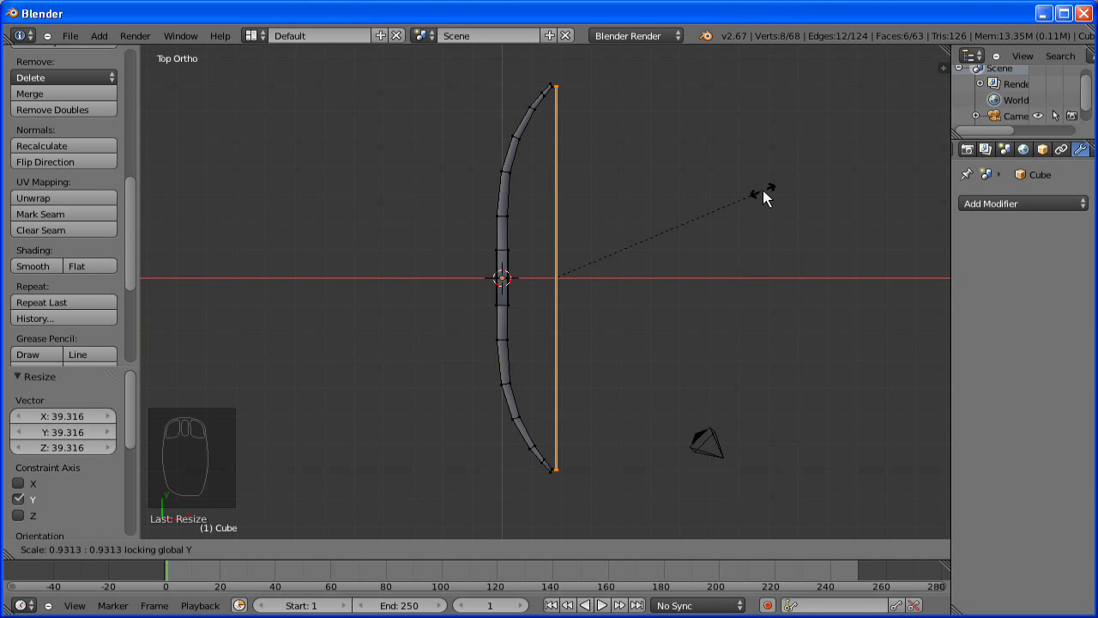
pyautogui.rightClick(762, 191)
pyautogui.press('s')
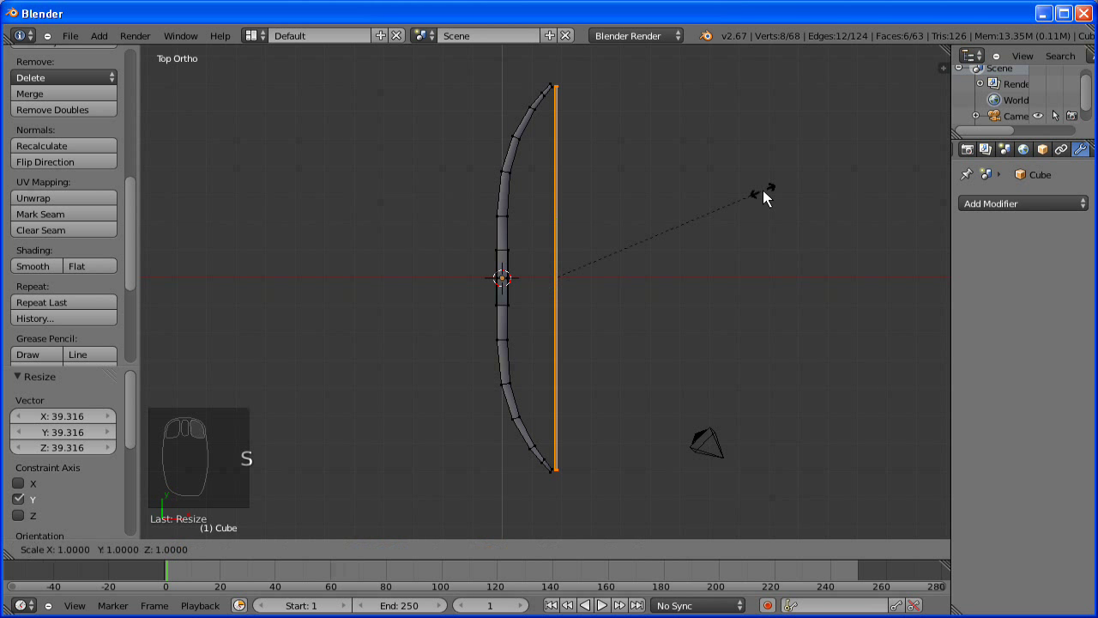
pyautogui.hotkey('shift', 'y')
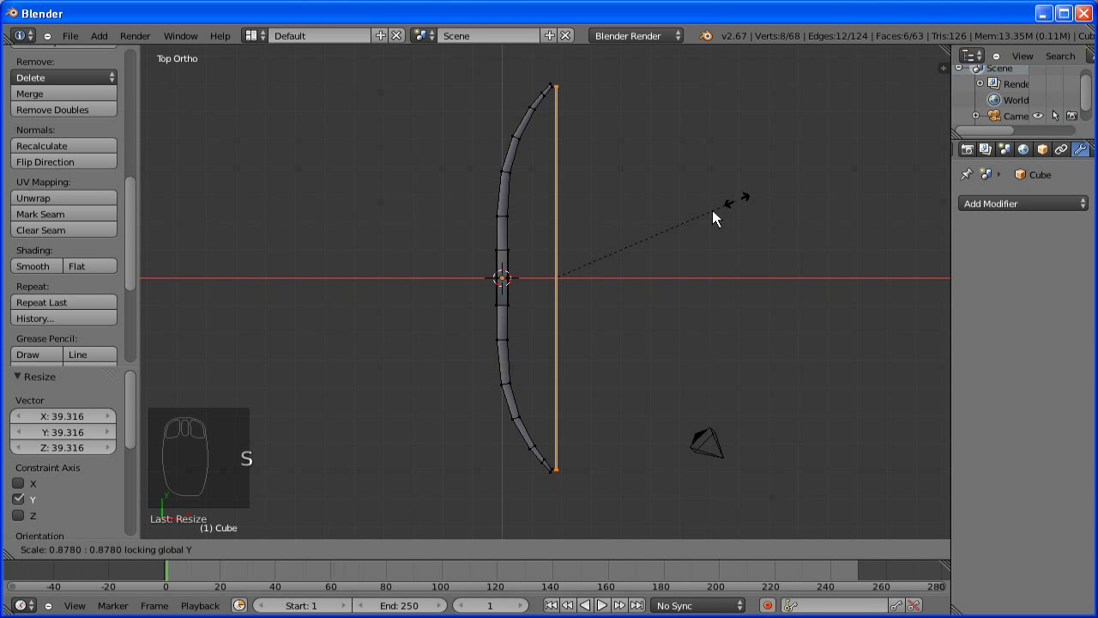
pyautogui.click(591, 265)
# Zoom in and make the string slightly thicker, keeping its length
pyautogui.scroll(7, 591, 265)
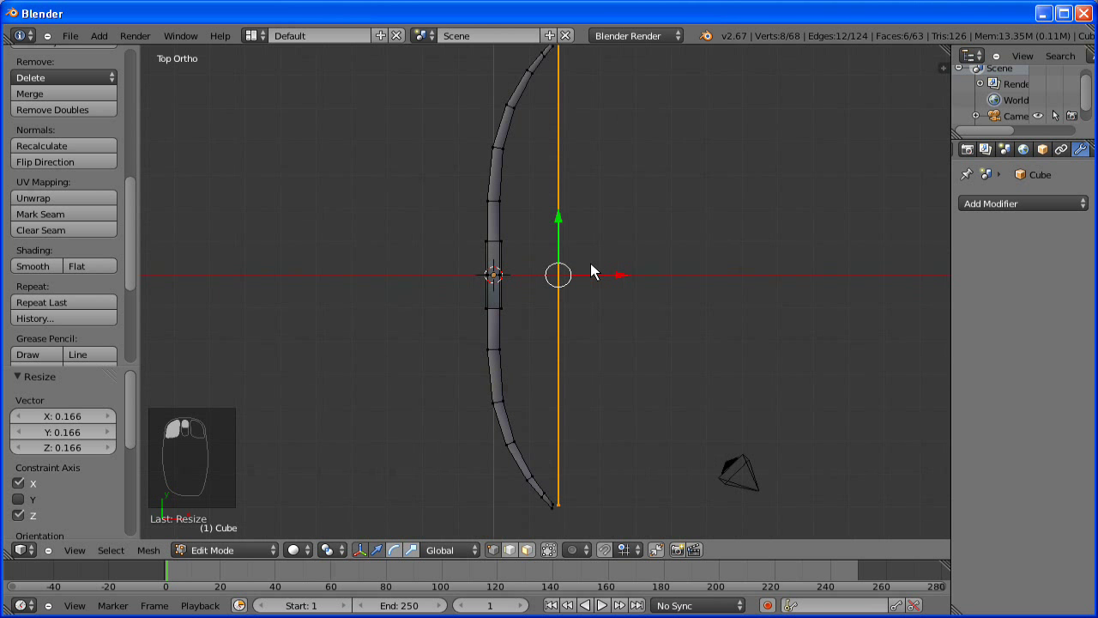
pyautogui.scroll(3, 590, 264)
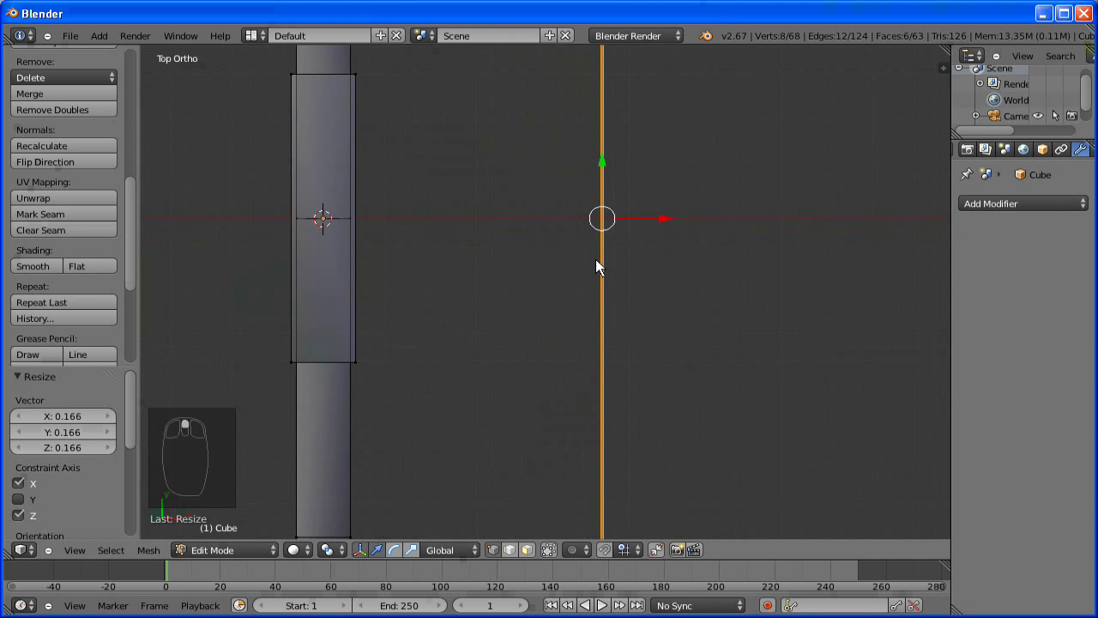
pyautogui.scroll(1, 524, 234)
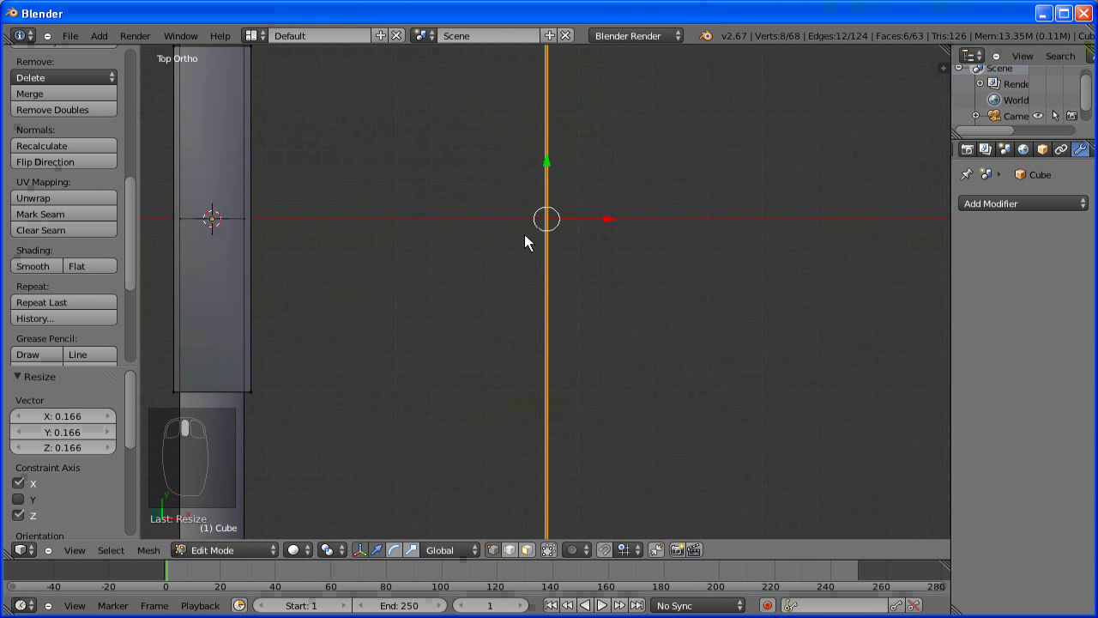
pyautogui.scroll(1, 552, 237)
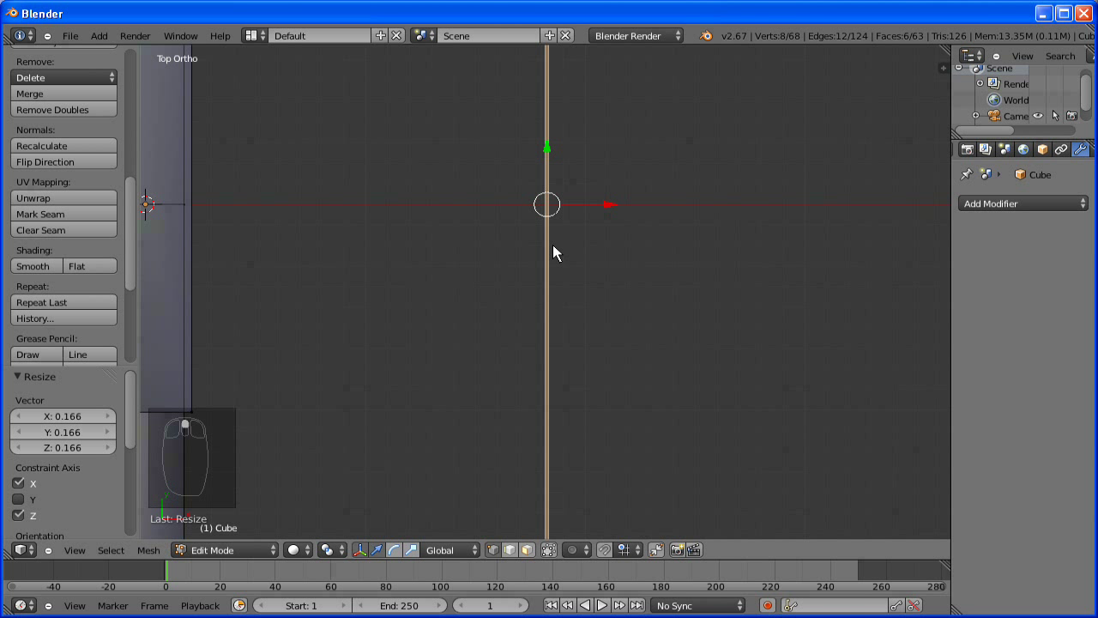
pyautogui.press('s')
pyautogui.hotkey('shift', 'y')
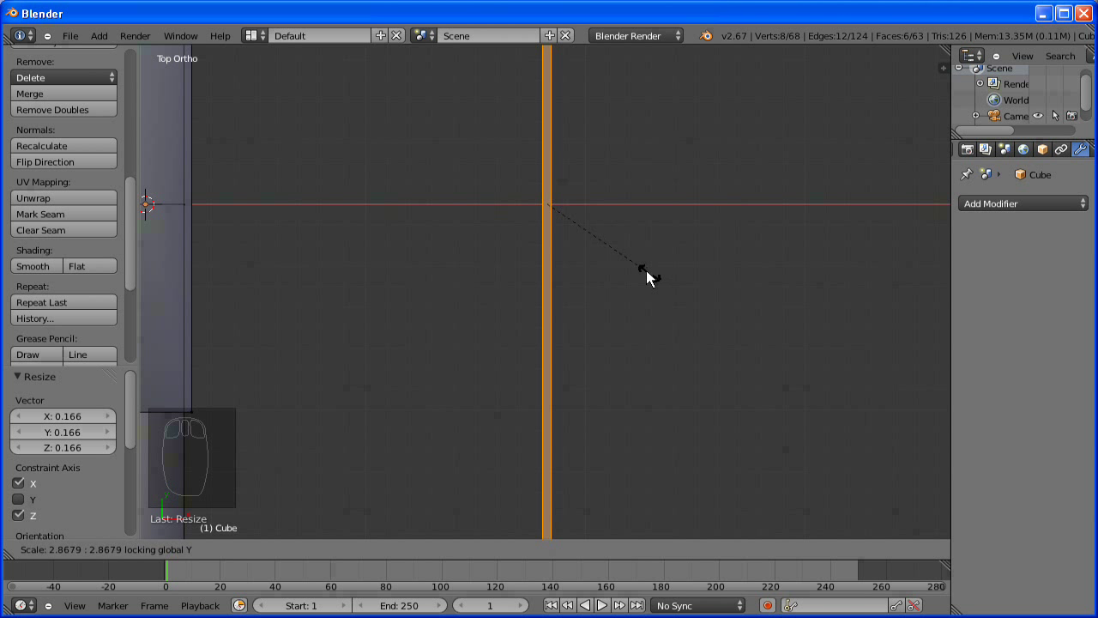
pyautogui.click(627, 268)
# Slide the string −0.217 along X toward the tips and inspect its end
pyautogui.scroll(-3, 627, 268)
pyautogui.scroll(-5, 627, 268)
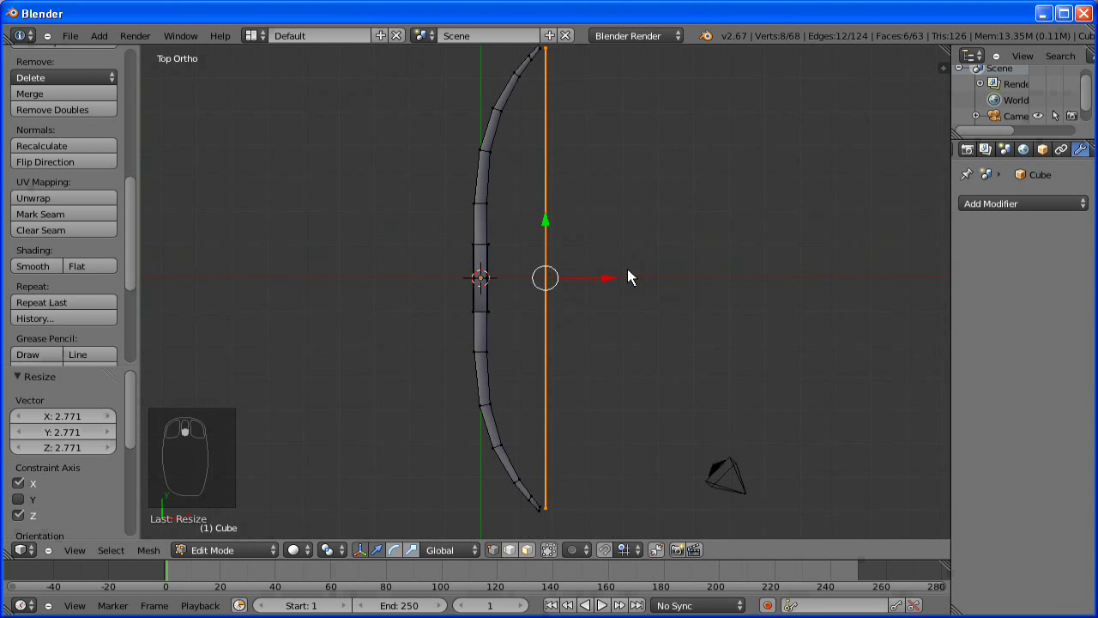
pyautogui.keyDown('shift'); pyautogui.moveTo(578, 350); pyautogui.dragTo(576, 382, button='middle'); pyautogui.keyUp('shift')
pyautogui.moveTo(593, 401); pyautogui.dragTo(589, 400)
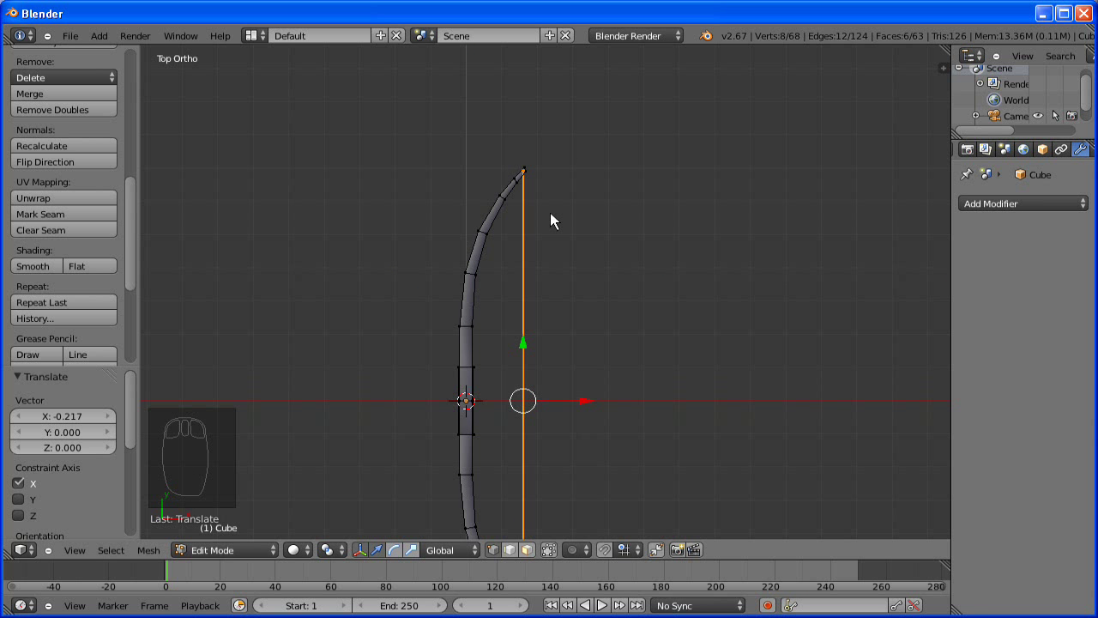
pyautogui.scroll(1, 548, 211)
pyautogui.scroll(2, 535, 142)
pyautogui.keyDown('shift'); pyautogui.scroll(5, 546, 281); pyautogui.keyUp('shift')
pyautogui.scroll(6, 558, 310)
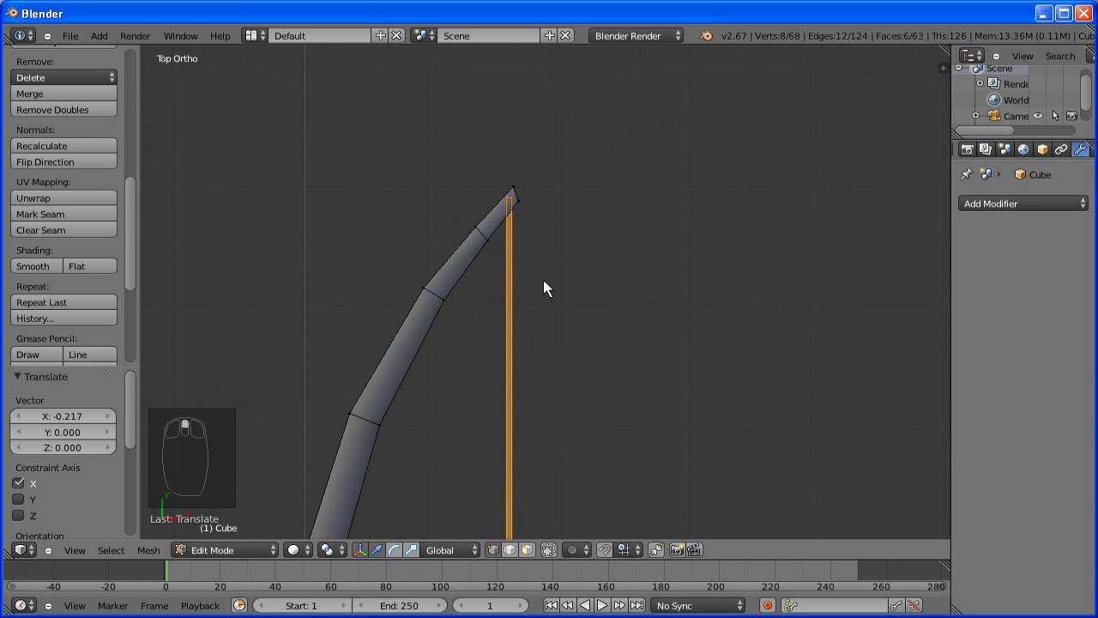
pyautogui.scroll(3, 497, 201)
pyautogui.keyDown('shift'); pyautogui.scroll(4, 504, 291); pyautogui.keyUp('shift')
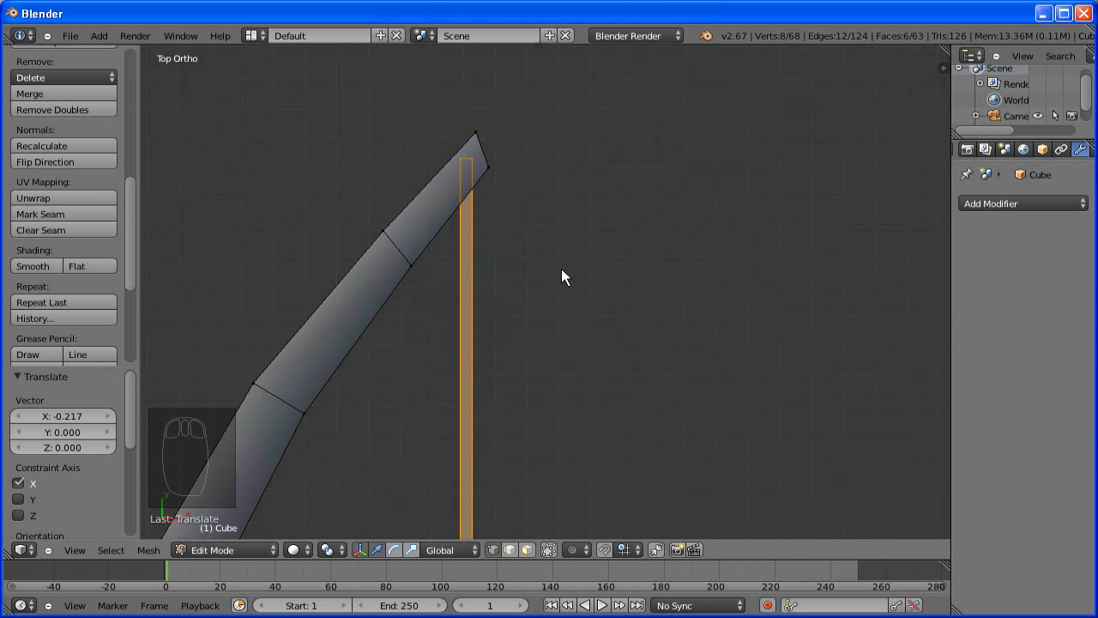
pyautogui.moveTo(587, 311); pyautogui.dragTo(394, 180, button='middle')
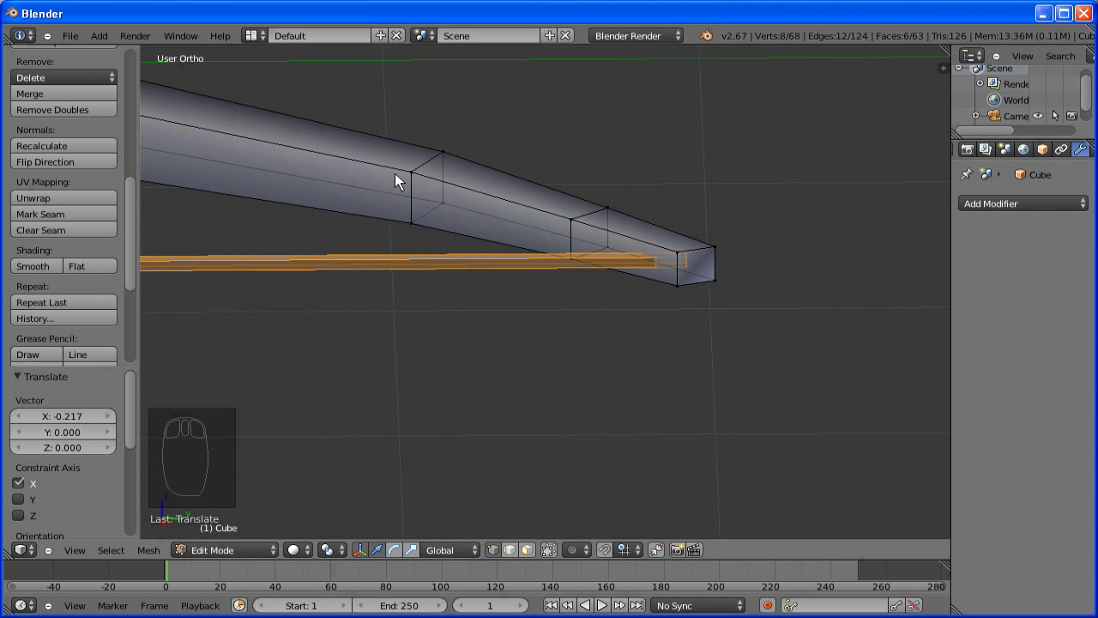
# Adjust the string's length along Y (1.005) so its ends meet the tips
pyautogui.press('s')
pyautogui.press('y')
pyautogui.click(587, 221)
pyautogui.click(588, 222)
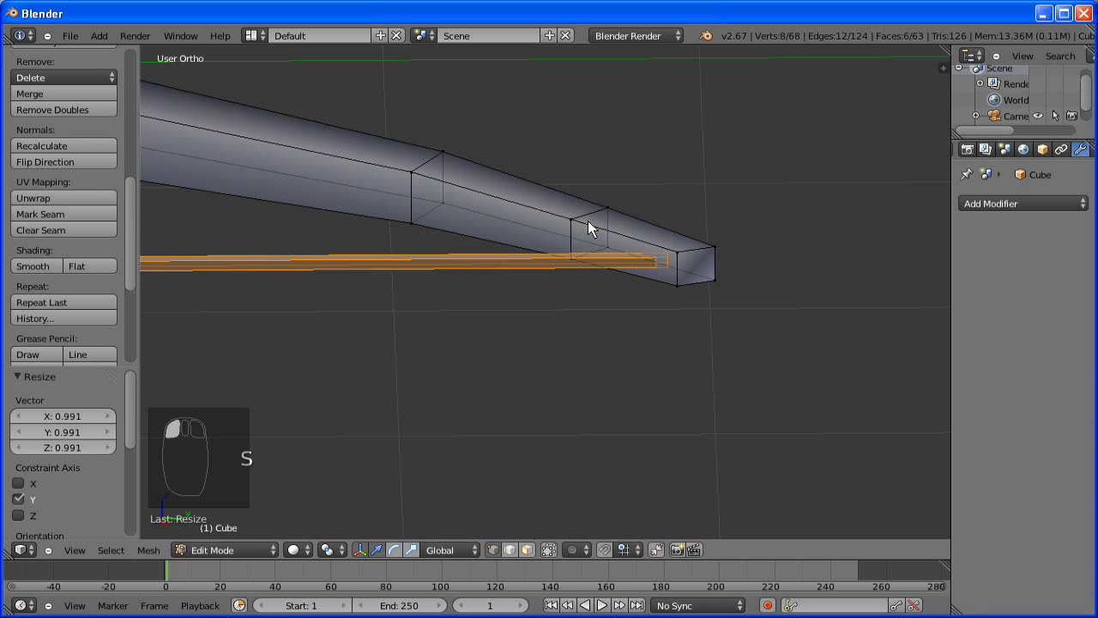
pyautogui.press('s')
pyautogui.press('y')
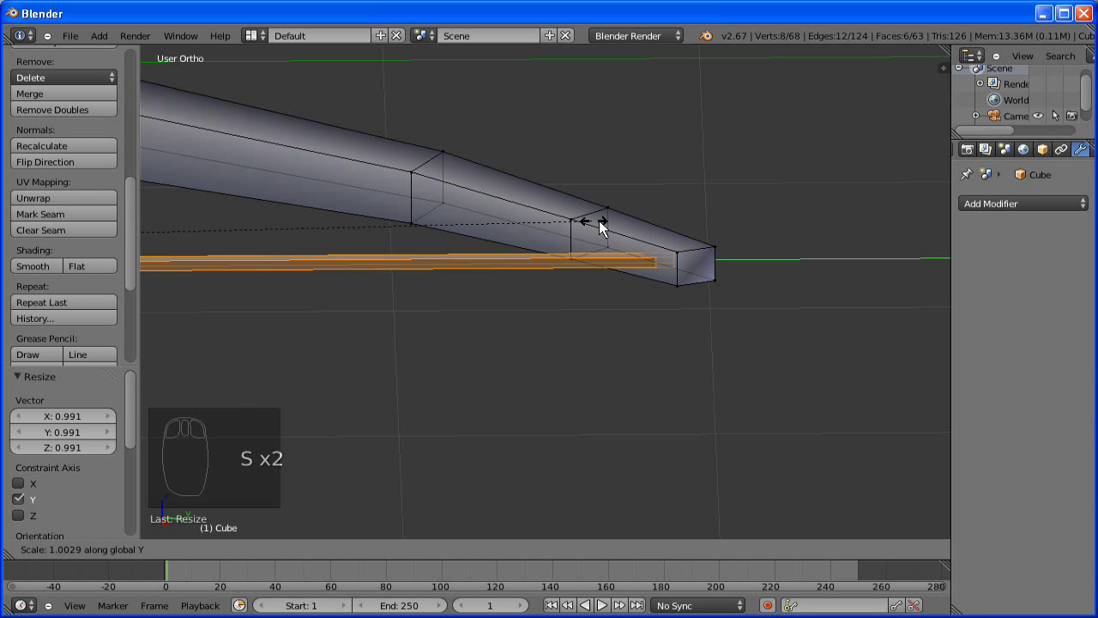
pyautogui.click(598, 220)
pyautogui.moveTo(553, 248); pyautogui.dragTo(673, 264, button='middle')
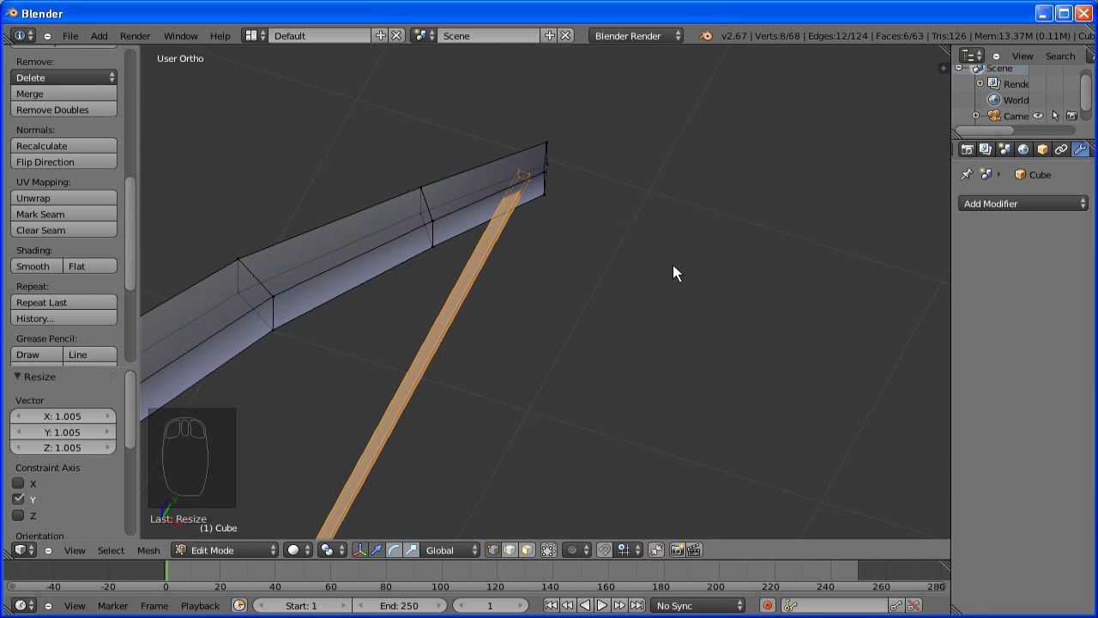
pyautogui.press('KP_7')
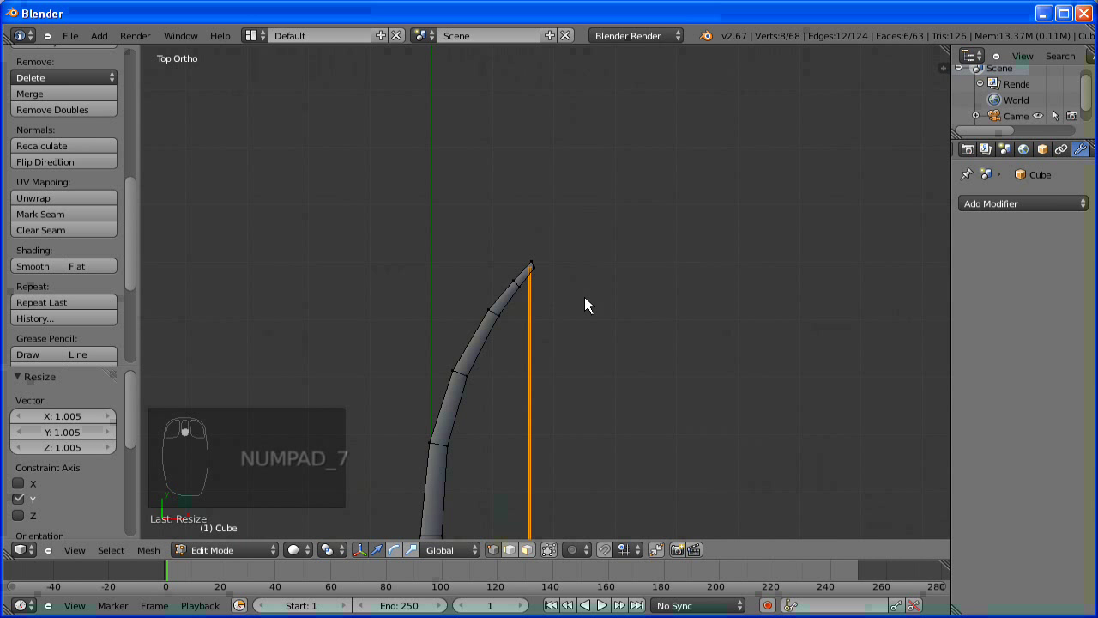
# Select the linked grip box and duplicate it in place
pyautogui.scroll(-4, 584, 297)
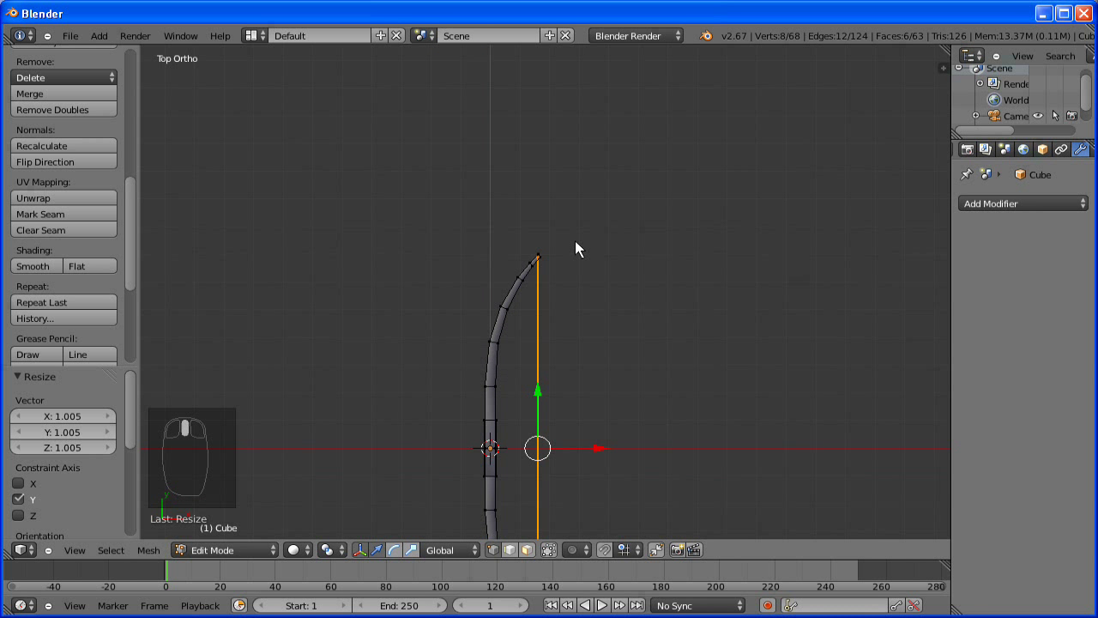
pyautogui.keyDown('shift'); pyautogui.scroll(-3, 587, 192); pyautogui.keyUp('shift')
pyautogui.scroll(2, 575, 334)
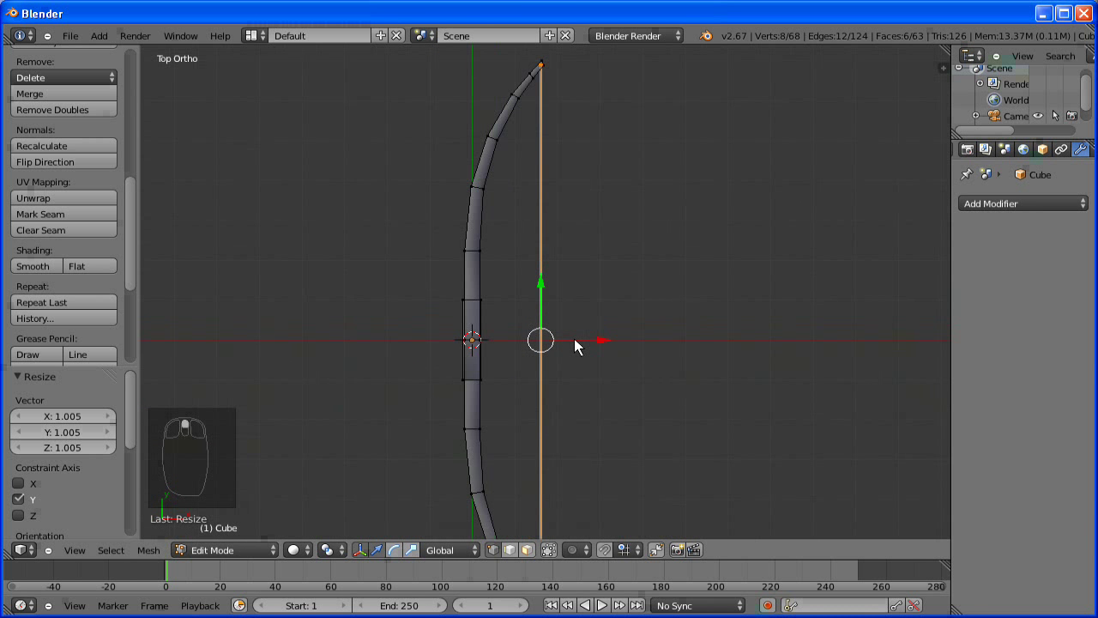
pyautogui.scroll(1, 575, 300)
pyautogui.keyDown('shift'); pyautogui.scroll(-3, 575, 249); pyautogui.keyUp('shift')
pyautogui.scroll(2, 575, 250)
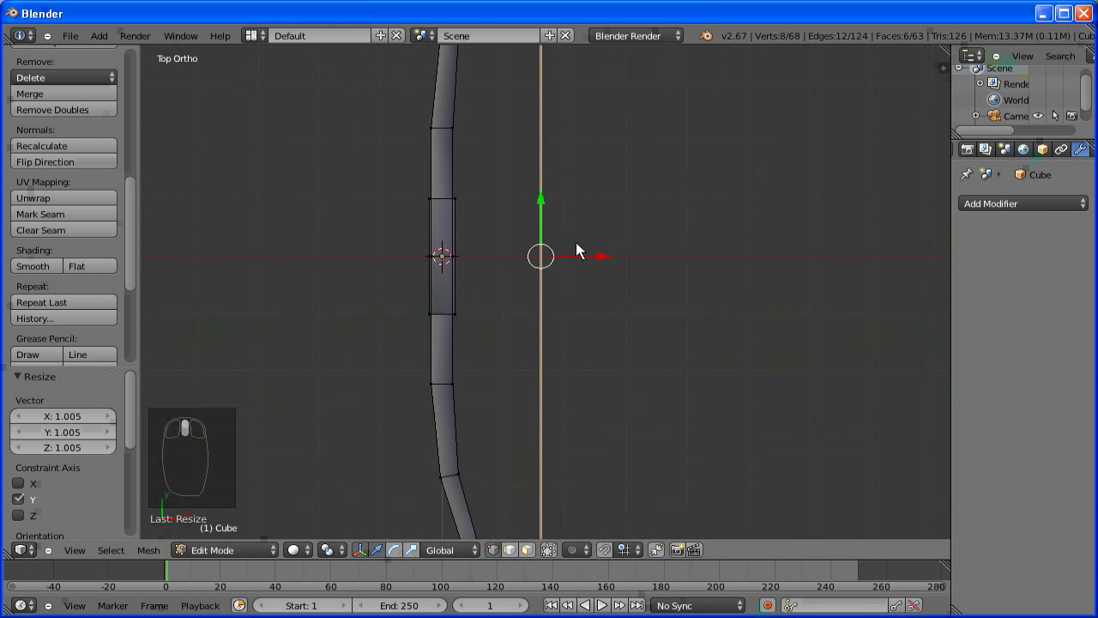
pyautogui.scroll(4, 576, 242)
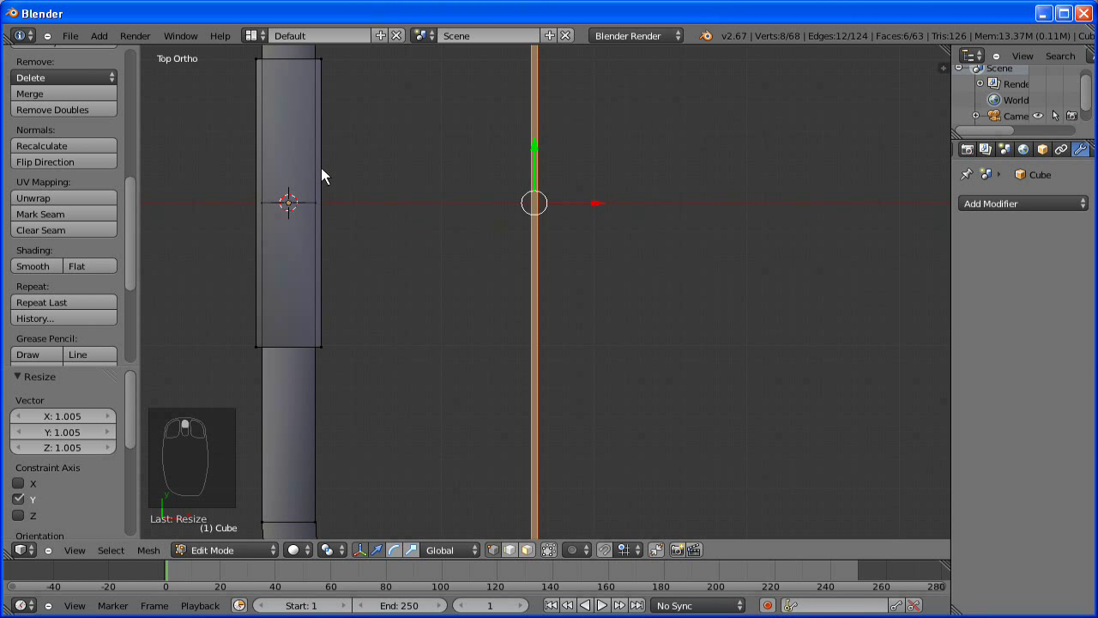
pyautogui.press('a')
pyautogui.press('l')
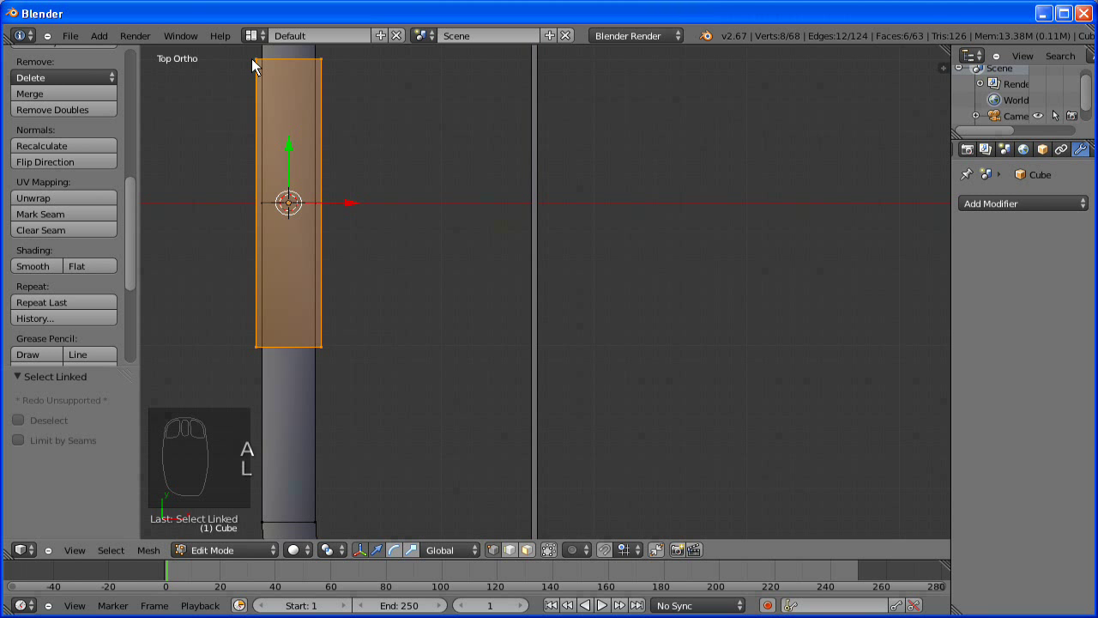
pyautogui.hotkey('shift', 'd')
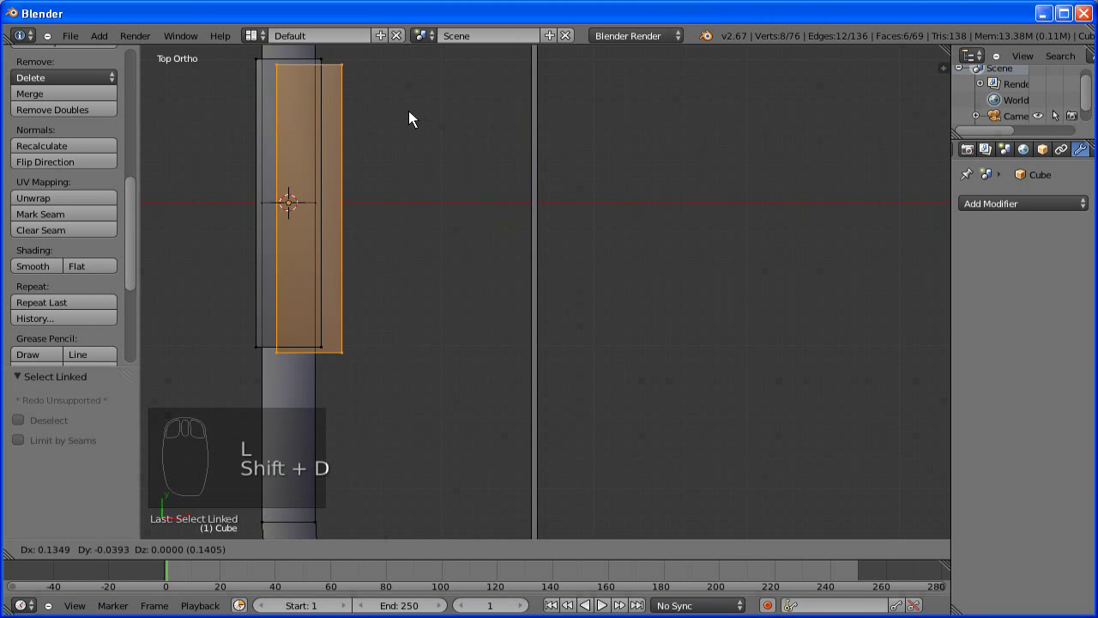
pyautogui.rightClick(350, 209)
# Move the duplicate onto the bowstring and narrow it, keeping its length
pyautogui.press('g')
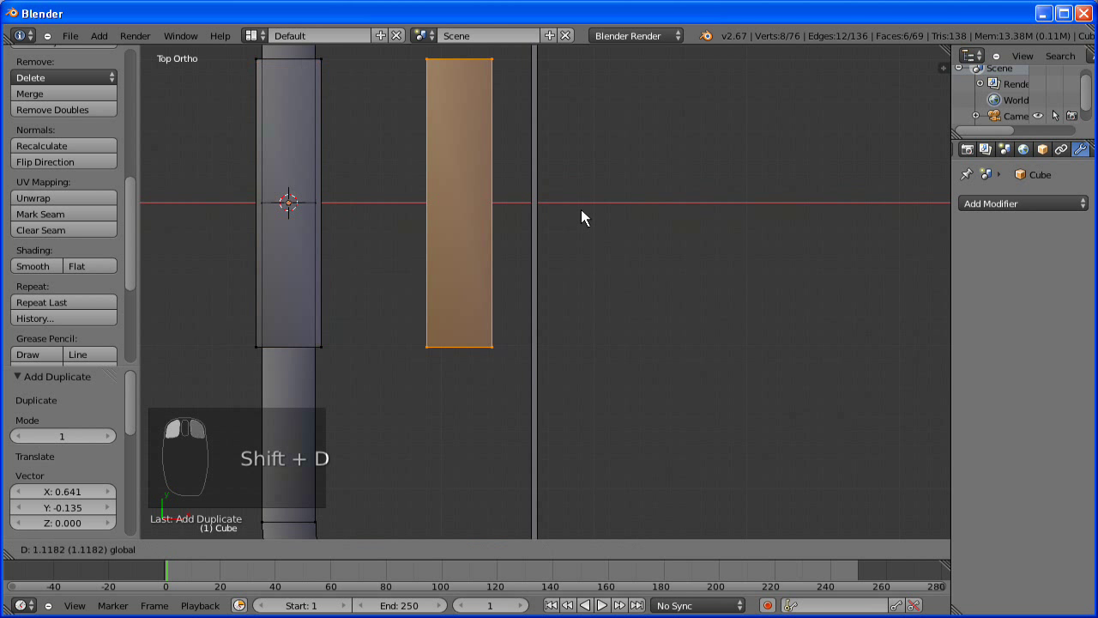
pyautogui.click(640, 209)
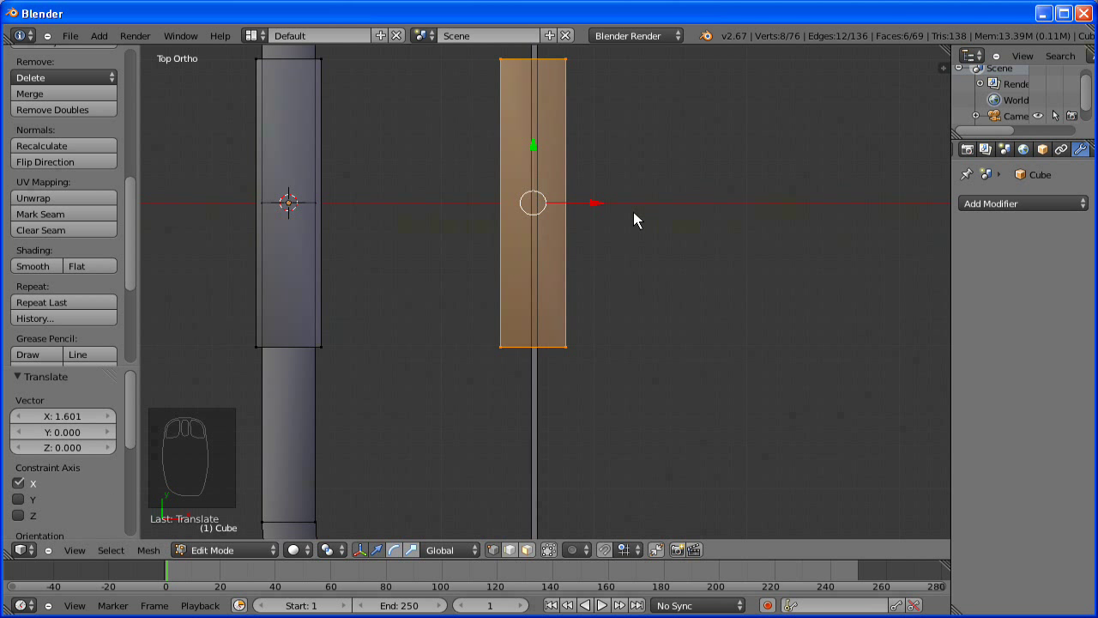
pyautogui.press('s')
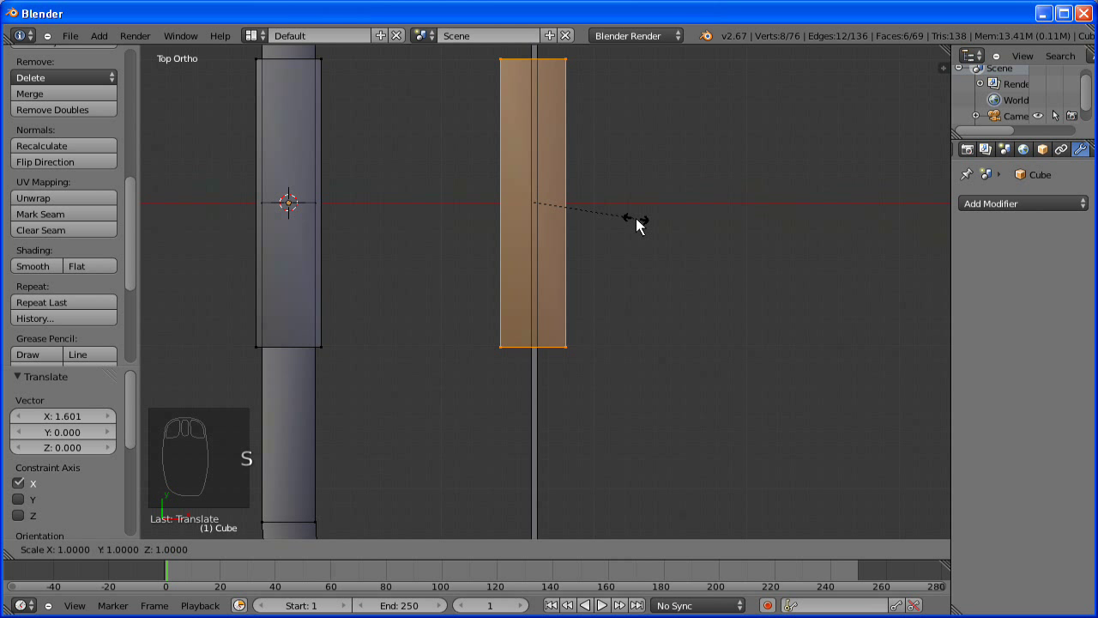
pyautogui.hotkey('shift', 'y')
pyautogui.click(573, 211)
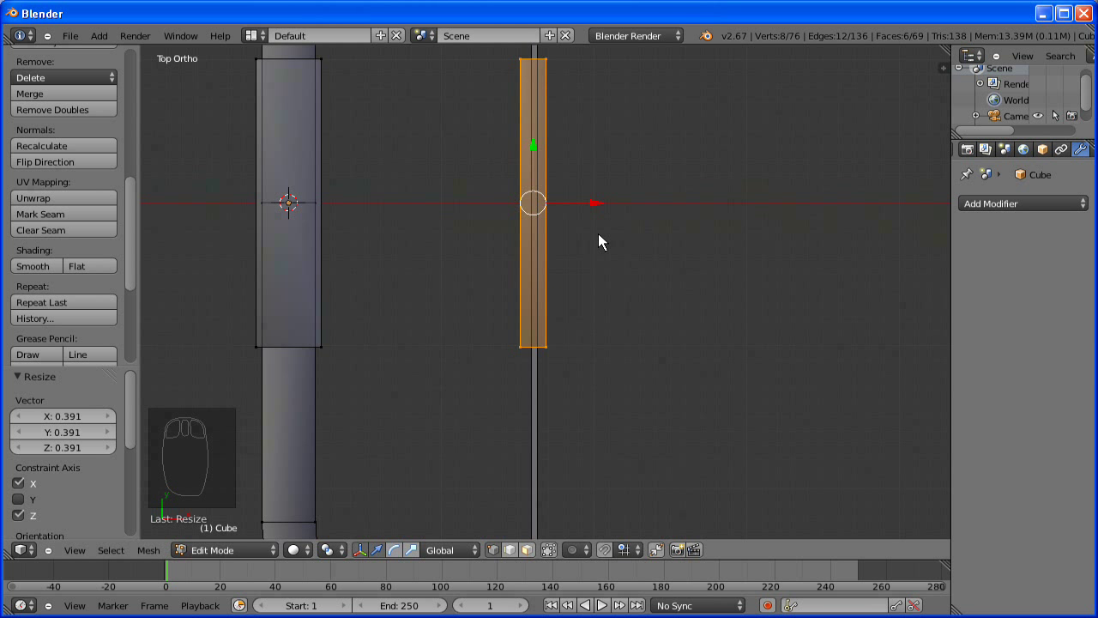
pyautogui.press('s')
pyautogui.hotkey('shift', 'y')
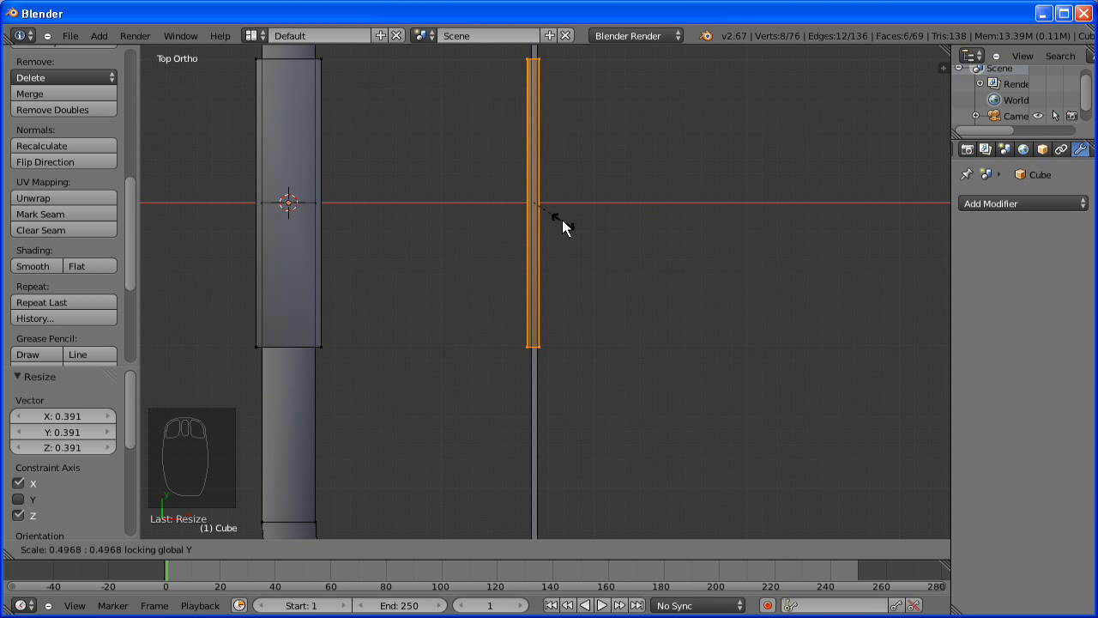
pyautogui.click(571, 217)
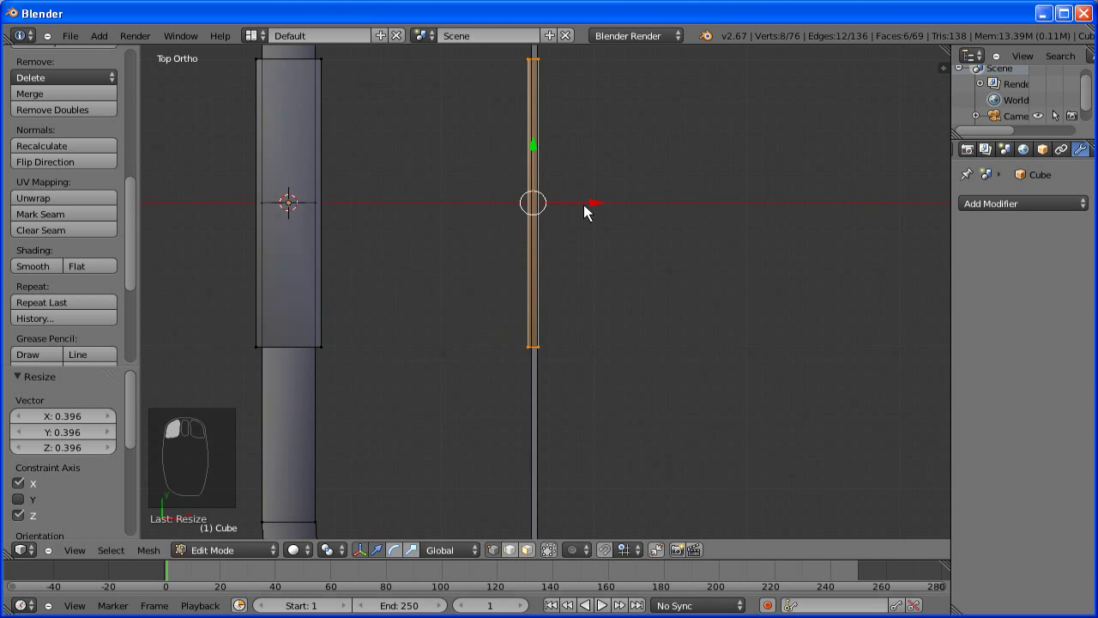
pyautogui.moveTo(594, 203); pyautogui.dragTo(595, 201)
# Centre the block on the string and shorten it along Y
pyautogui.scroll(3, 647, 248)
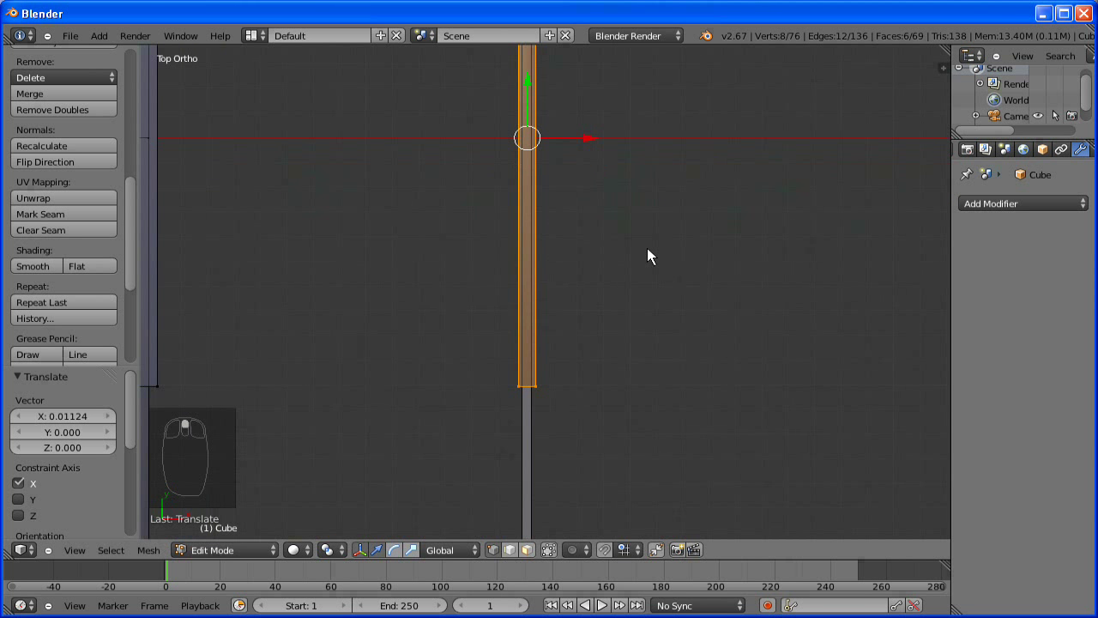
pyautogui.scroll(3, 646, 248)
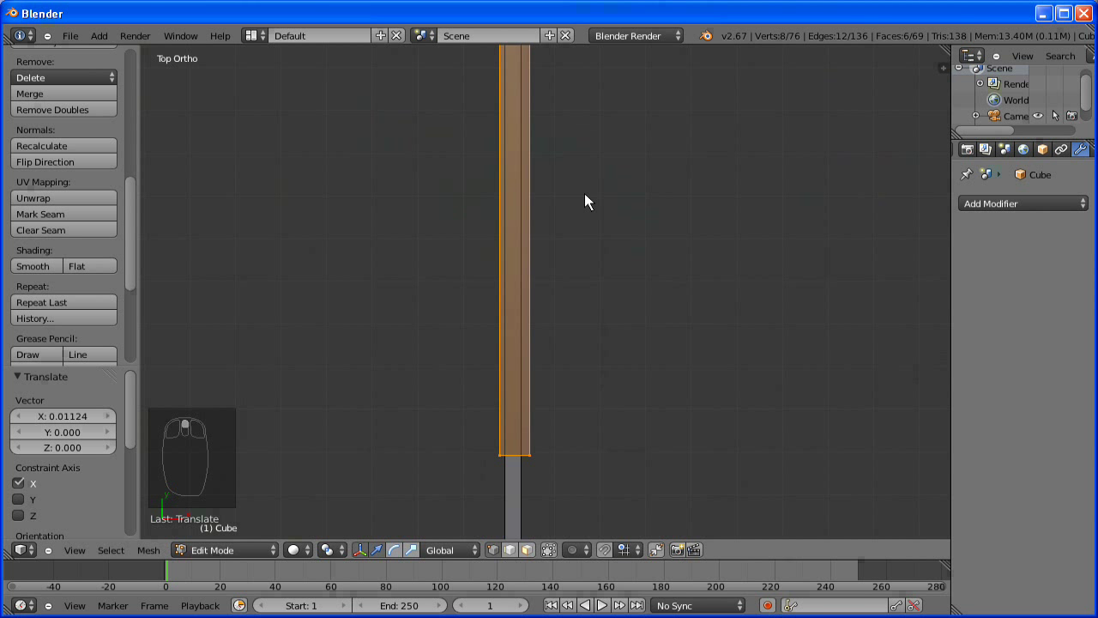
pyautogui.keyDown('shift'); pyautogui.moveTo(584, 273); pyautogui.dragTo(585, 195, button='middle'); pyautogui.keyUp('shift')
pyautogui.moveTo(579, 193); pyautogui.dragTo(577, 219)
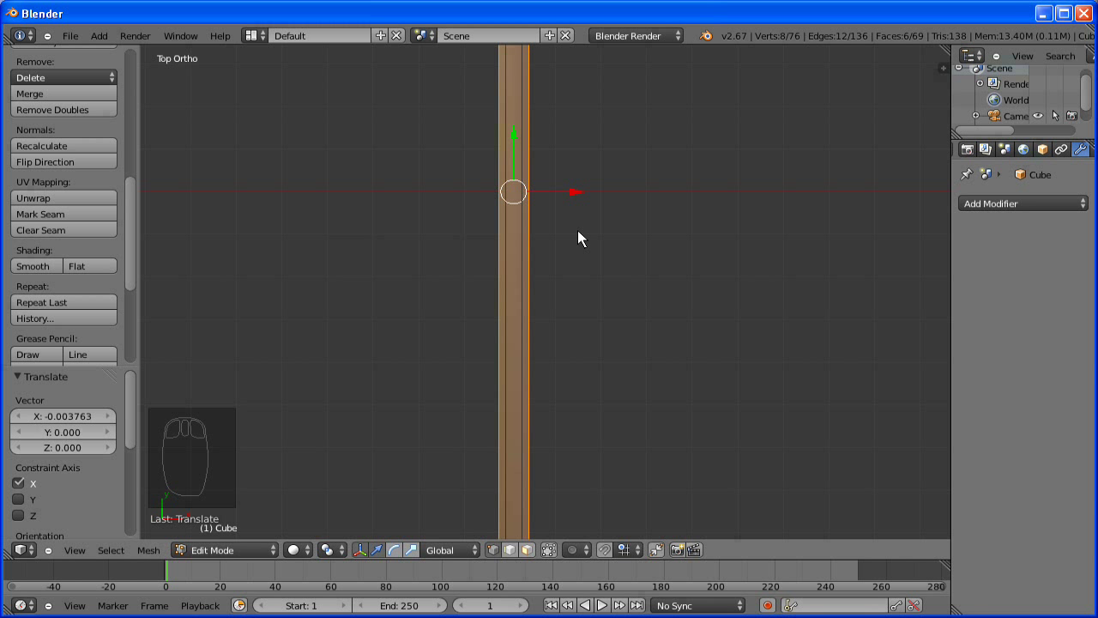
pyautogui.press('s')
pyautogui.press('y')
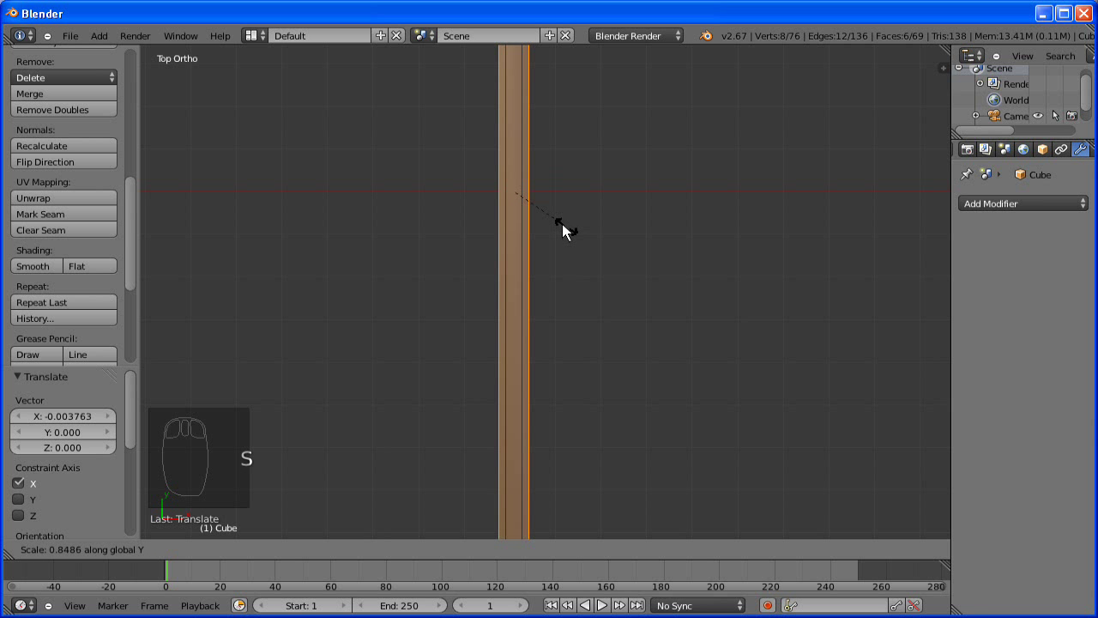
pyautogui.click(562, 224)
pyautogui.scroll(-3, 562, 228)
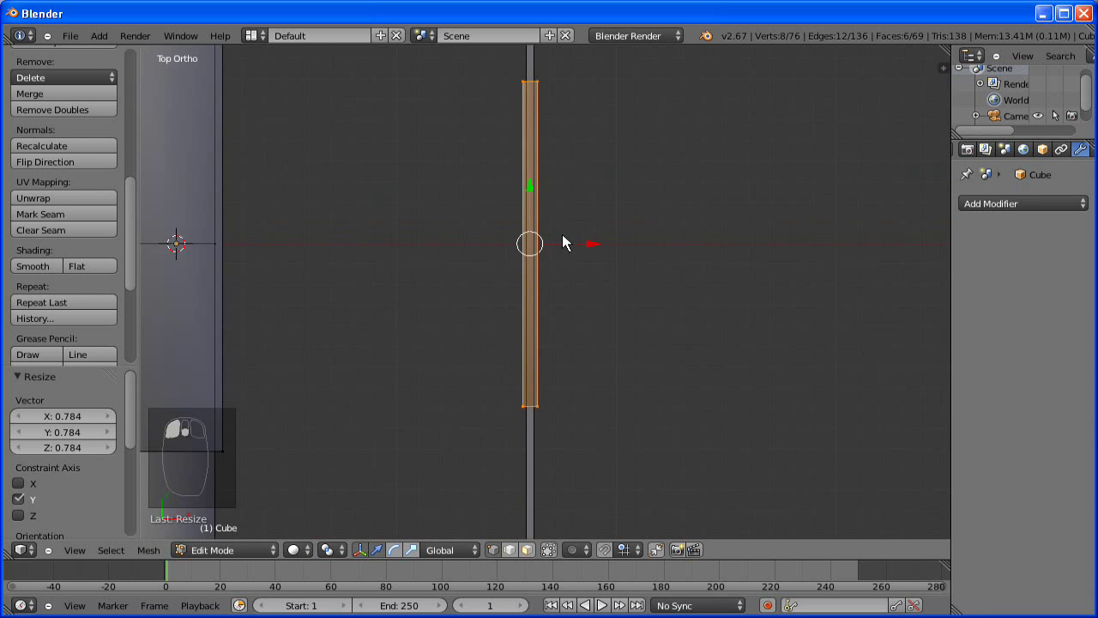
pyautogui.scroll(-3, 562, 235)
# Fine-tune the block's length along Y to 1.170 and return to Object Mode
pyautogui.press('s')
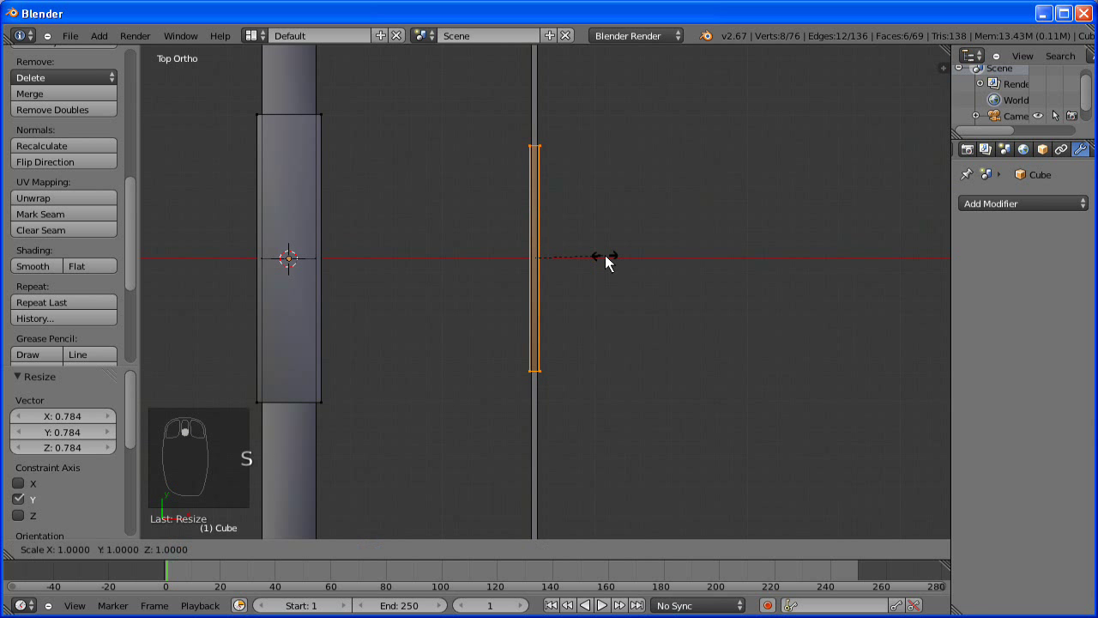
pyautogui.press('y')
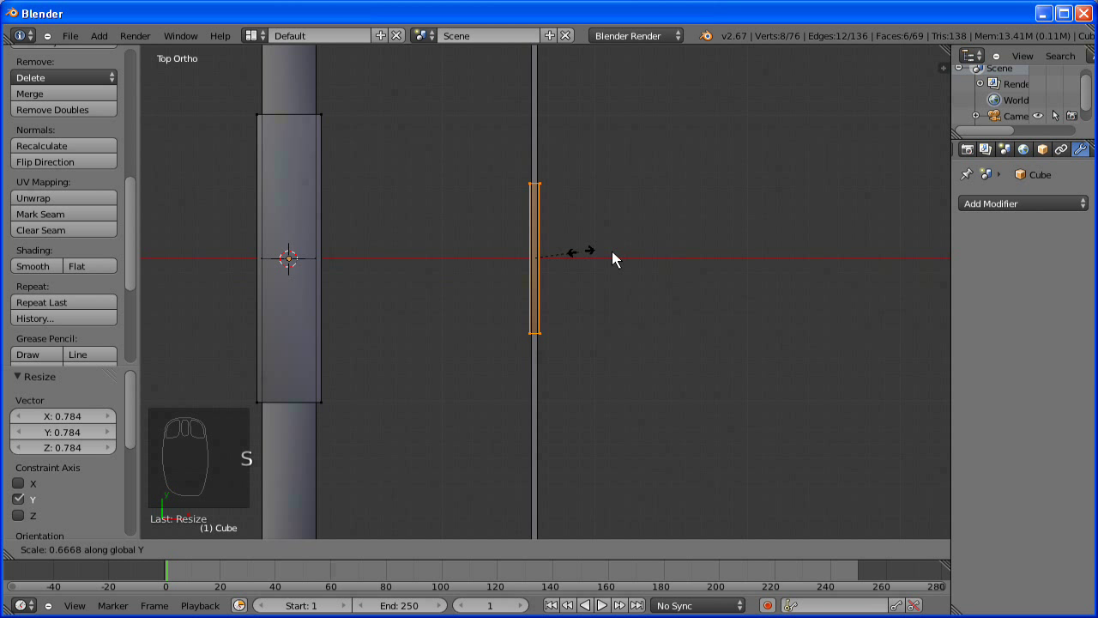
pyautogui.click(576, 259)
pyautogui.moveTo(650, 266); pyautogui.dragTo(698, 334, button='middle')
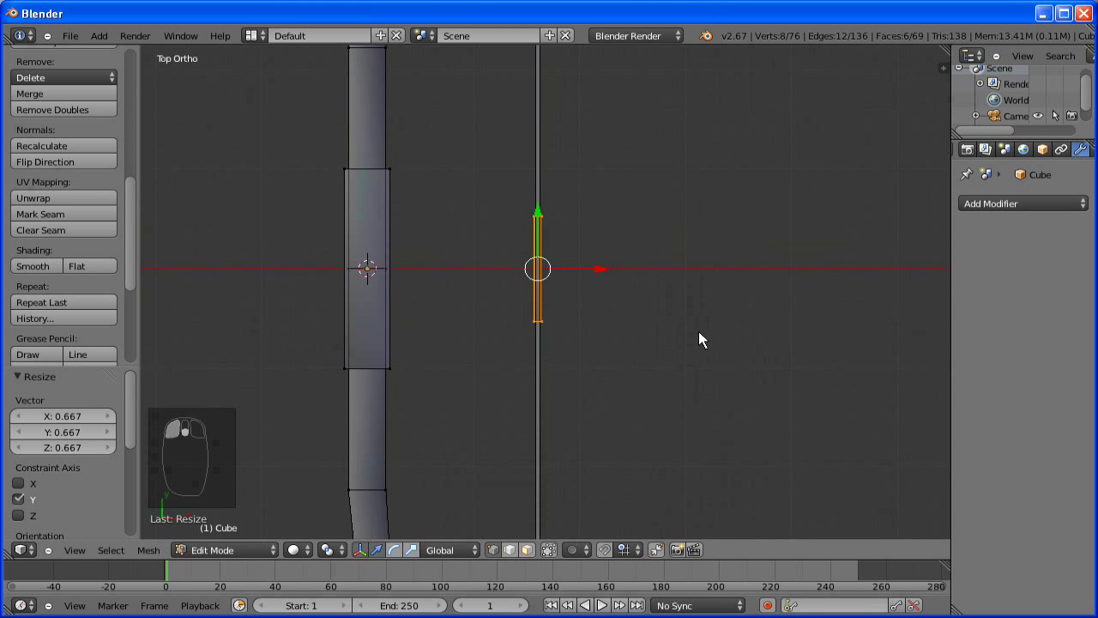
pyautogui.press('s')
pyautogui.press('y')
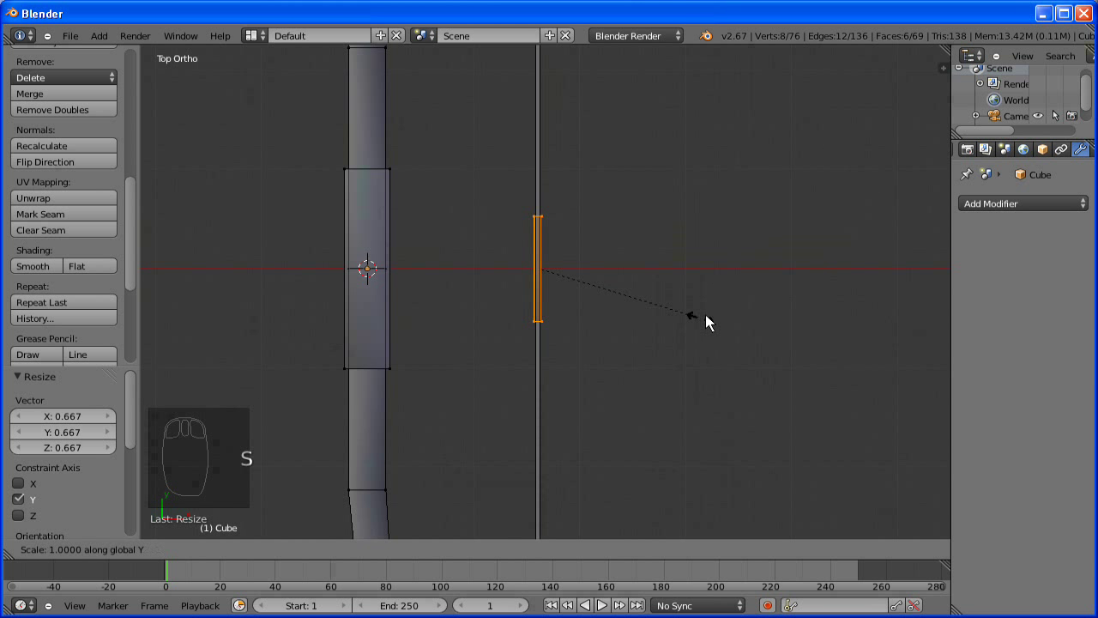
pyautogui.click(734, 307)
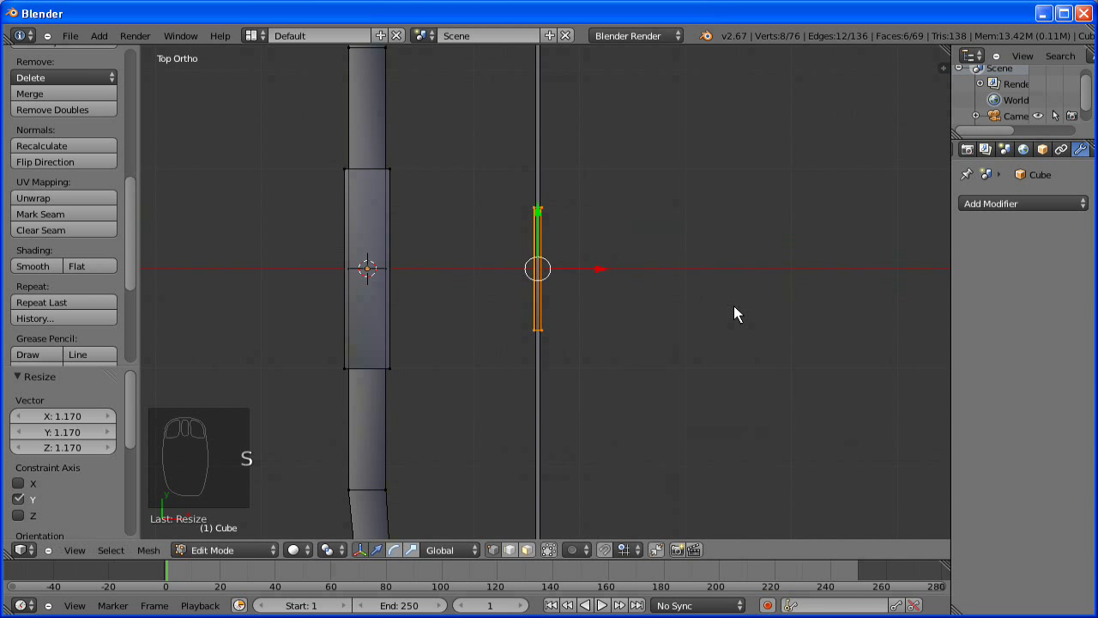
pyautogui.press('Tab')
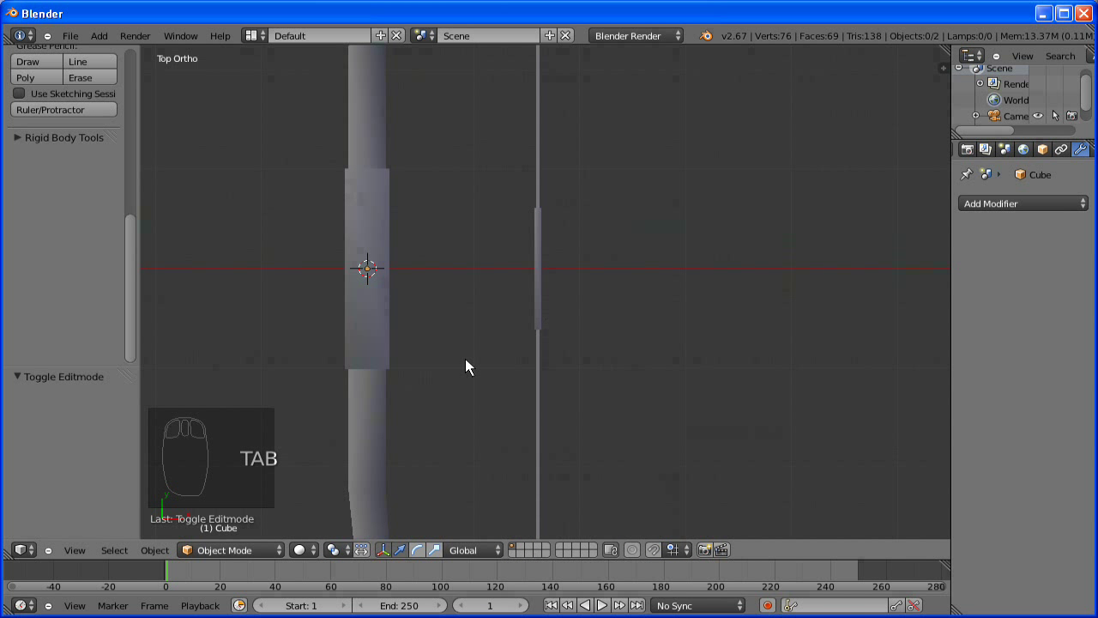
# Thicken the nocking block on the bowstring, scaling it with its Y length kept fixed
pyautogui.scroll(-5, 464, 366)
pyautogui.scroll(-2, 465, 360)
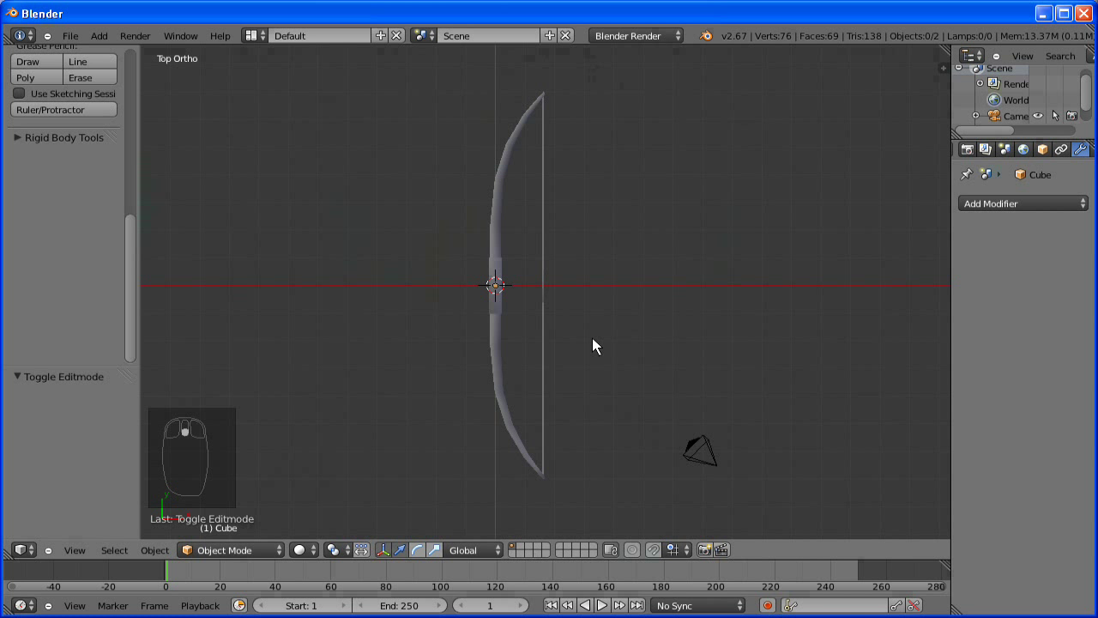
pyautogui.scroll(3, 592, 334)
pyautogui.scroll(2, 594, 330)
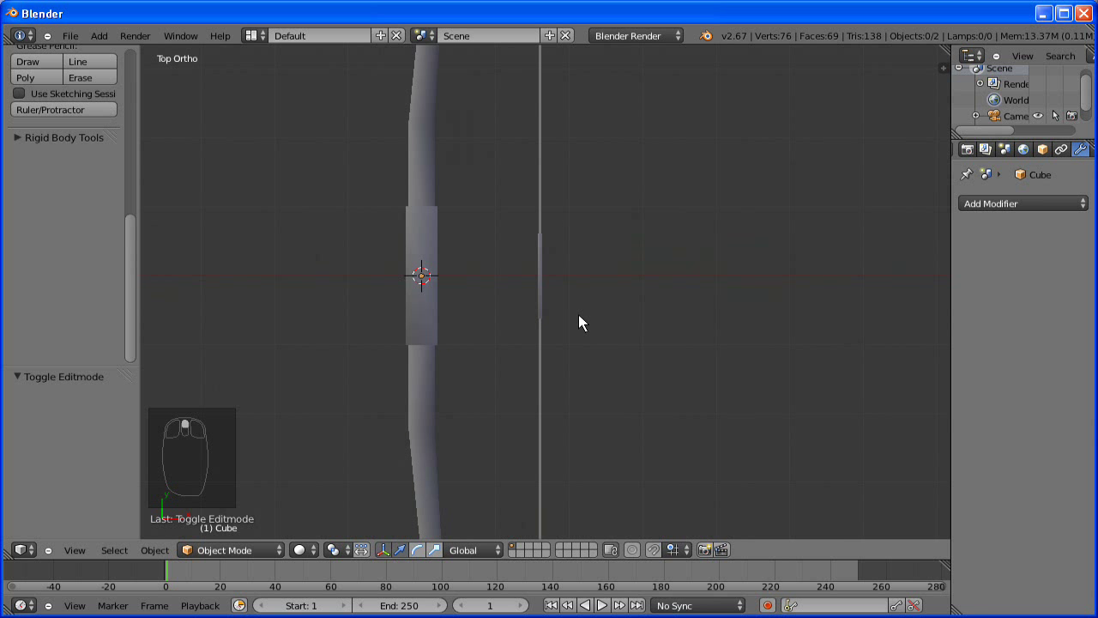
pyautogui.scroll(2, 545, 283)
pyautogui.rightClick(539, 275)
pyautogui.press('Tab')
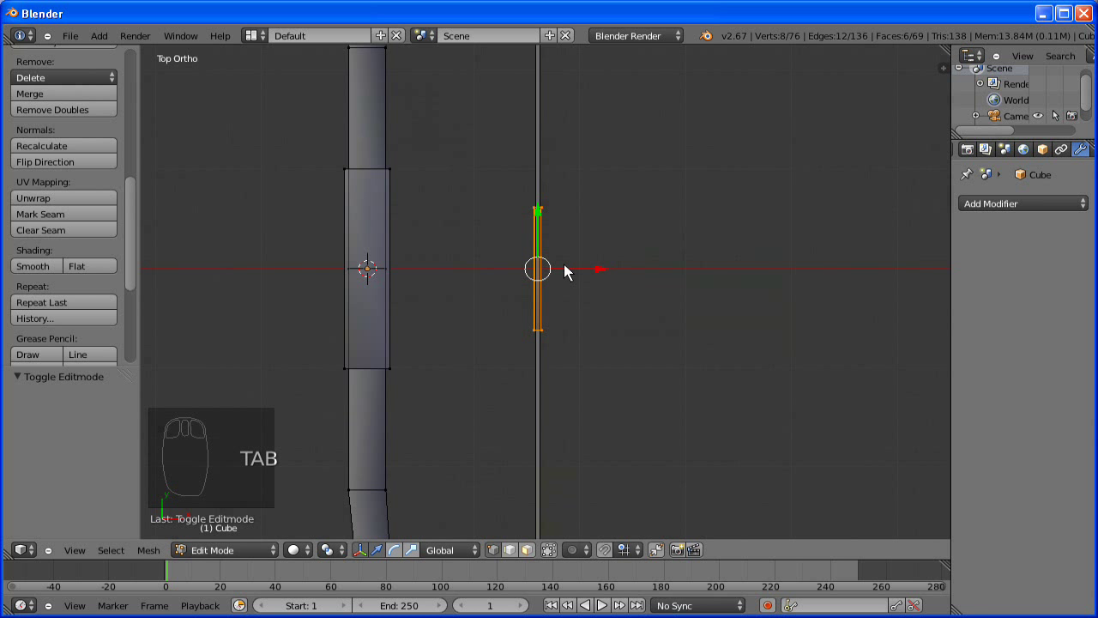
pyautogui.press('s')
pyautogui.hotkey('shift', 'y')
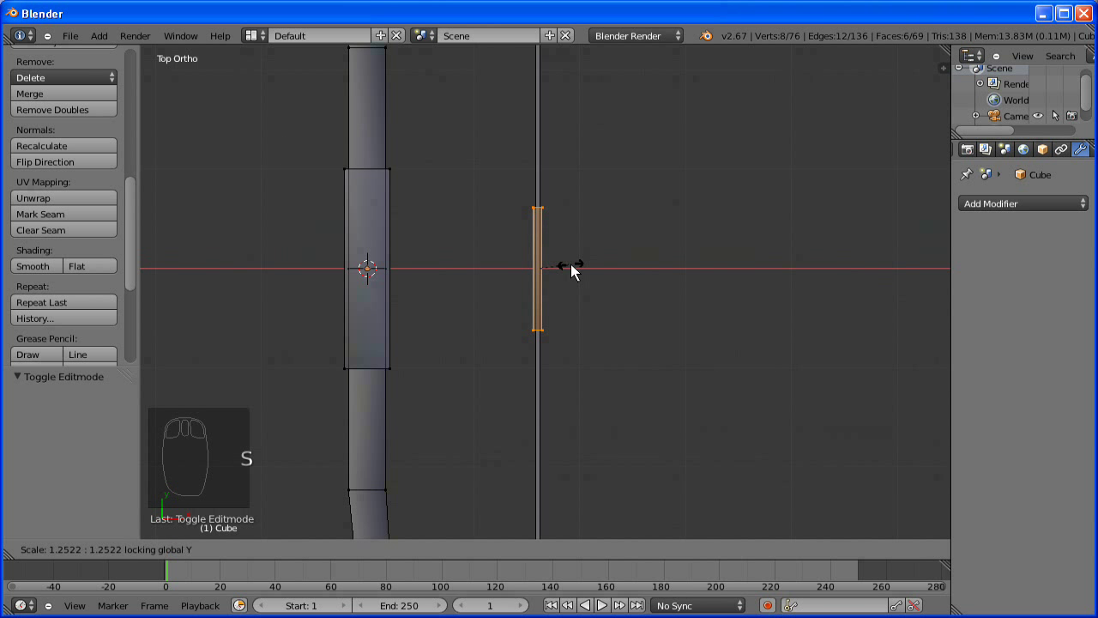
pyautogui.click(578, 270)
# Back in Object Mode, show the finished bow in top view with nothing selected
pyautogui.press('Tab')
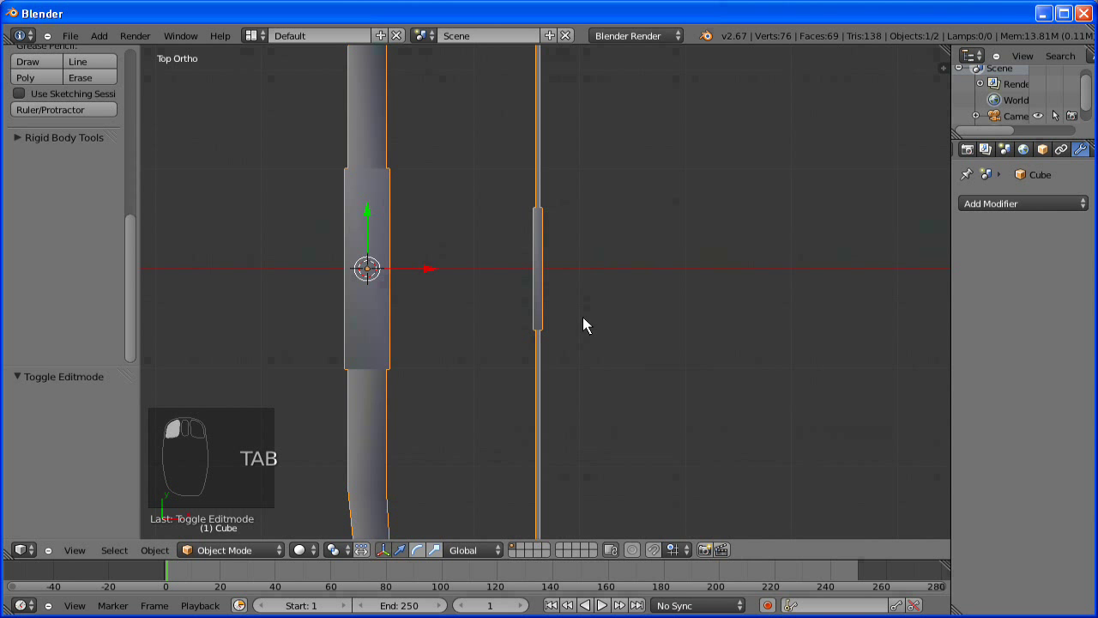
pyautogui.moveTo(659, 260); pyautogui.dragTo(596, 214, button='middle')
pyautogui.press('KP_7')
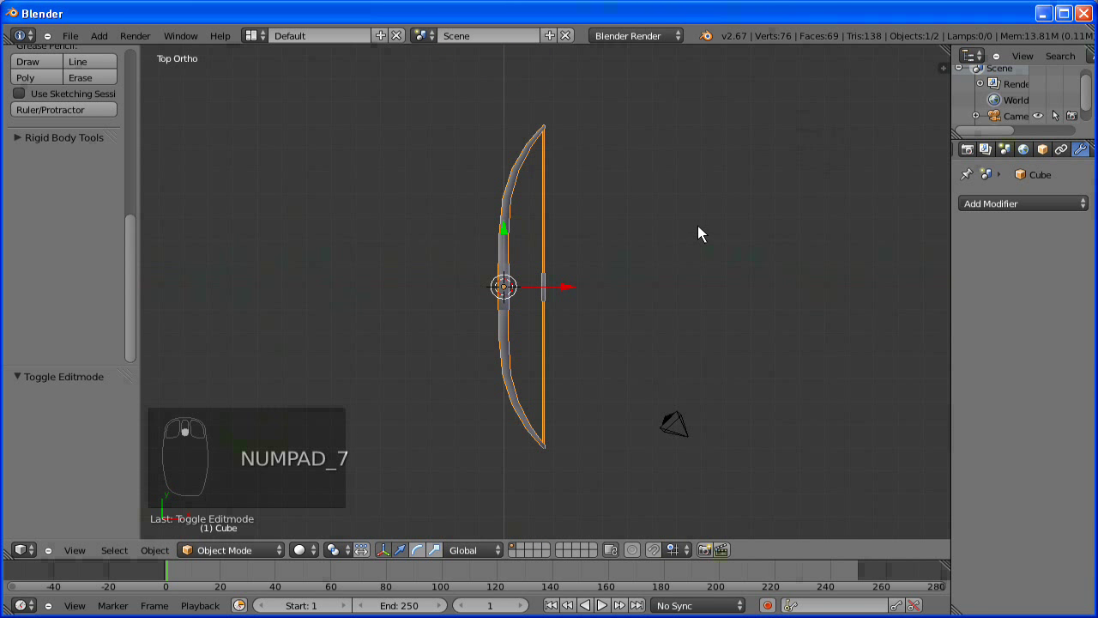
pyautogui.press('a')
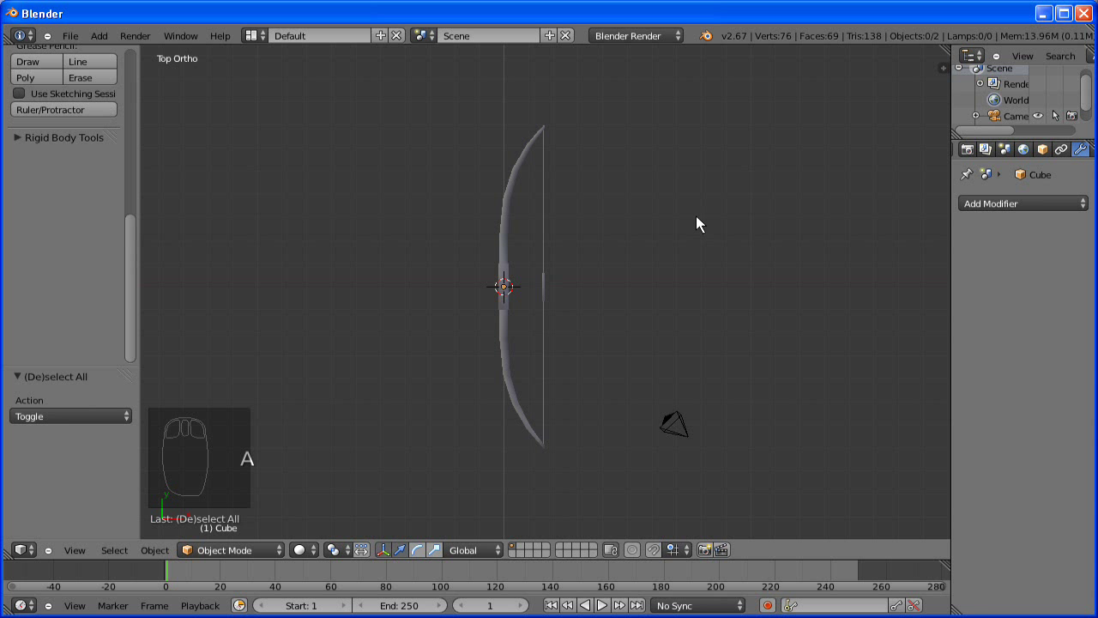